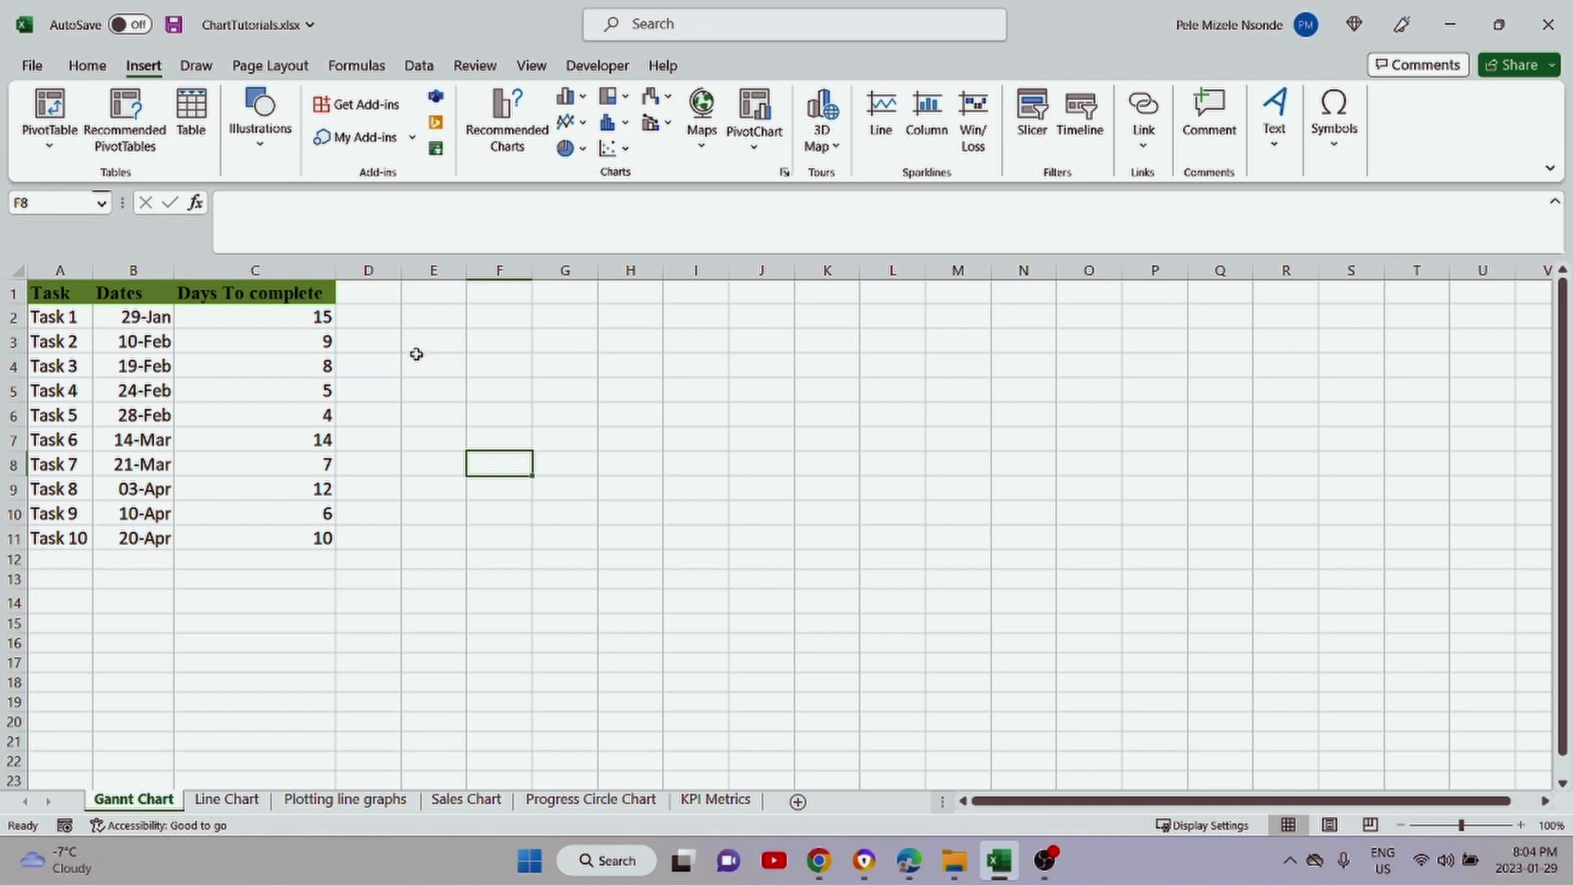
click(435, 352)
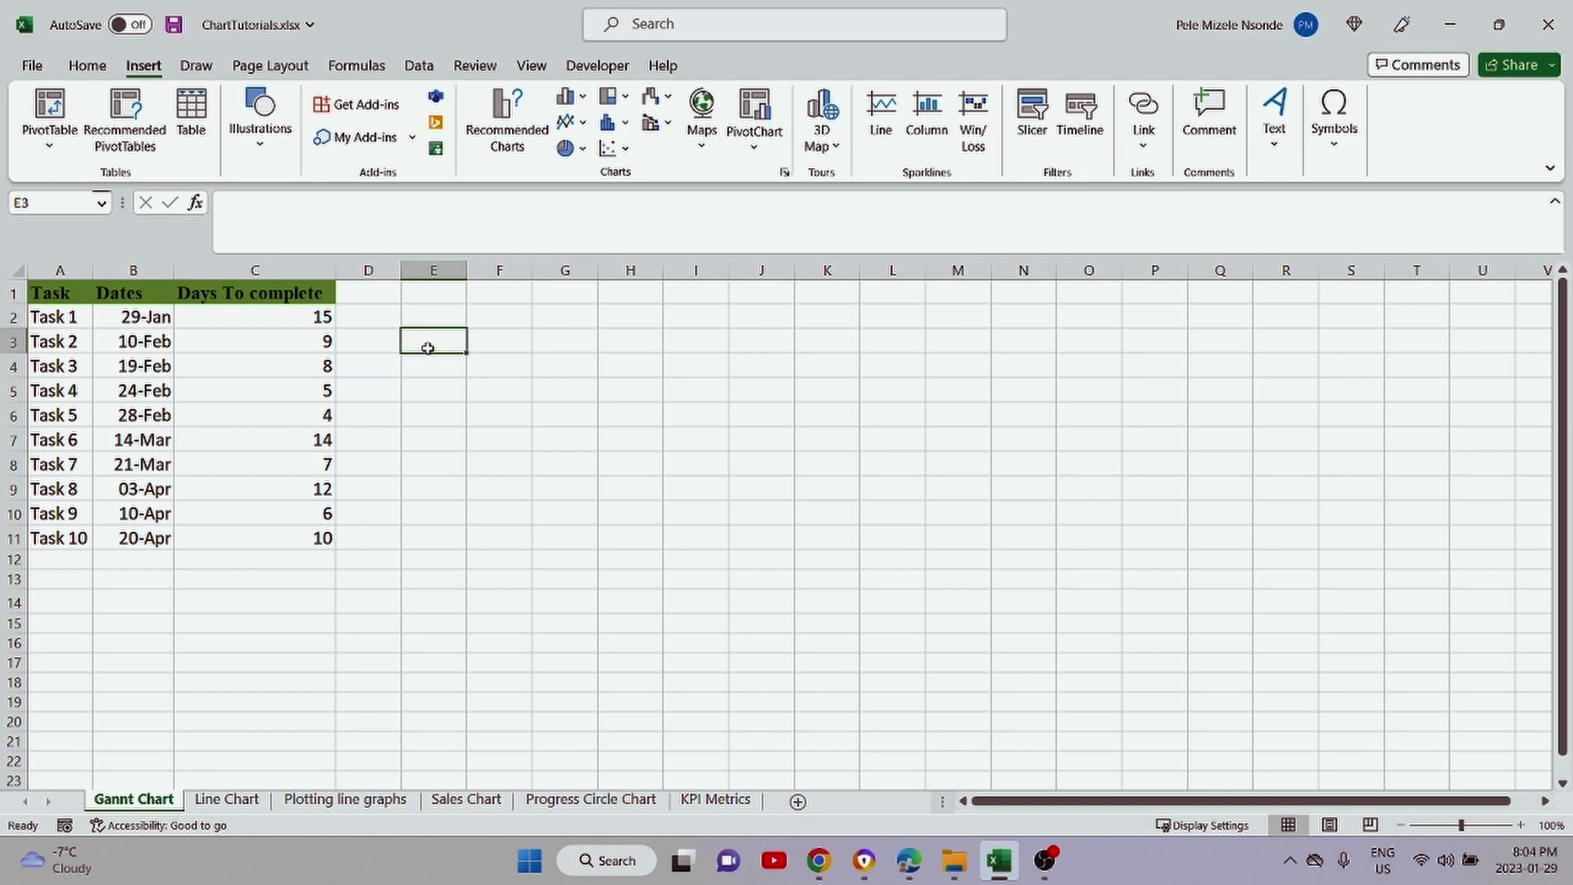
drag(42, 295, 245, 538)
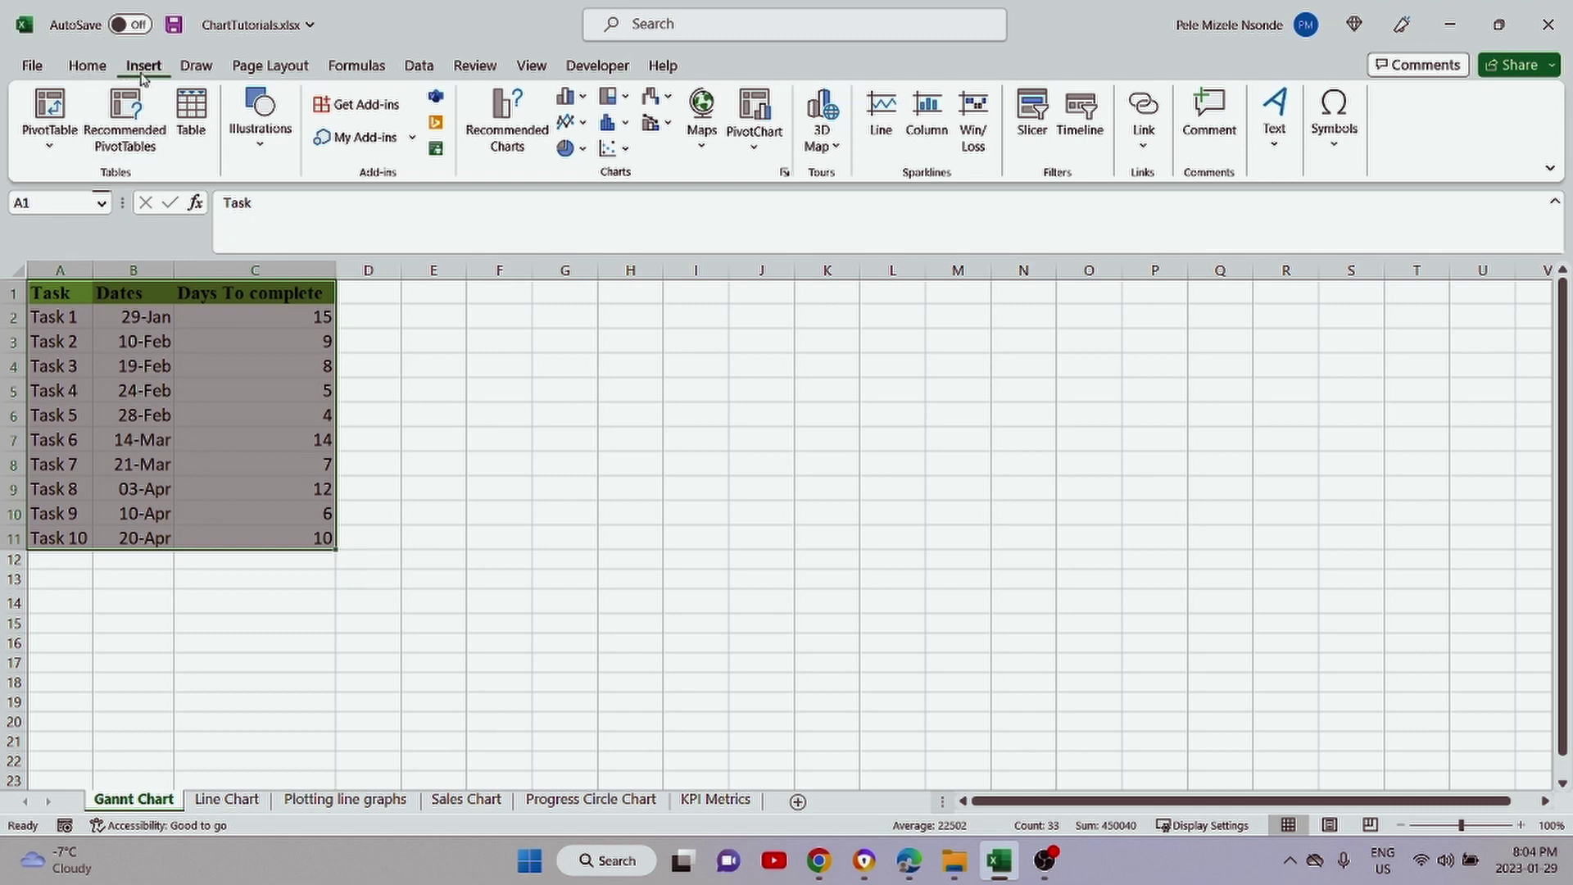
click(88, 67)
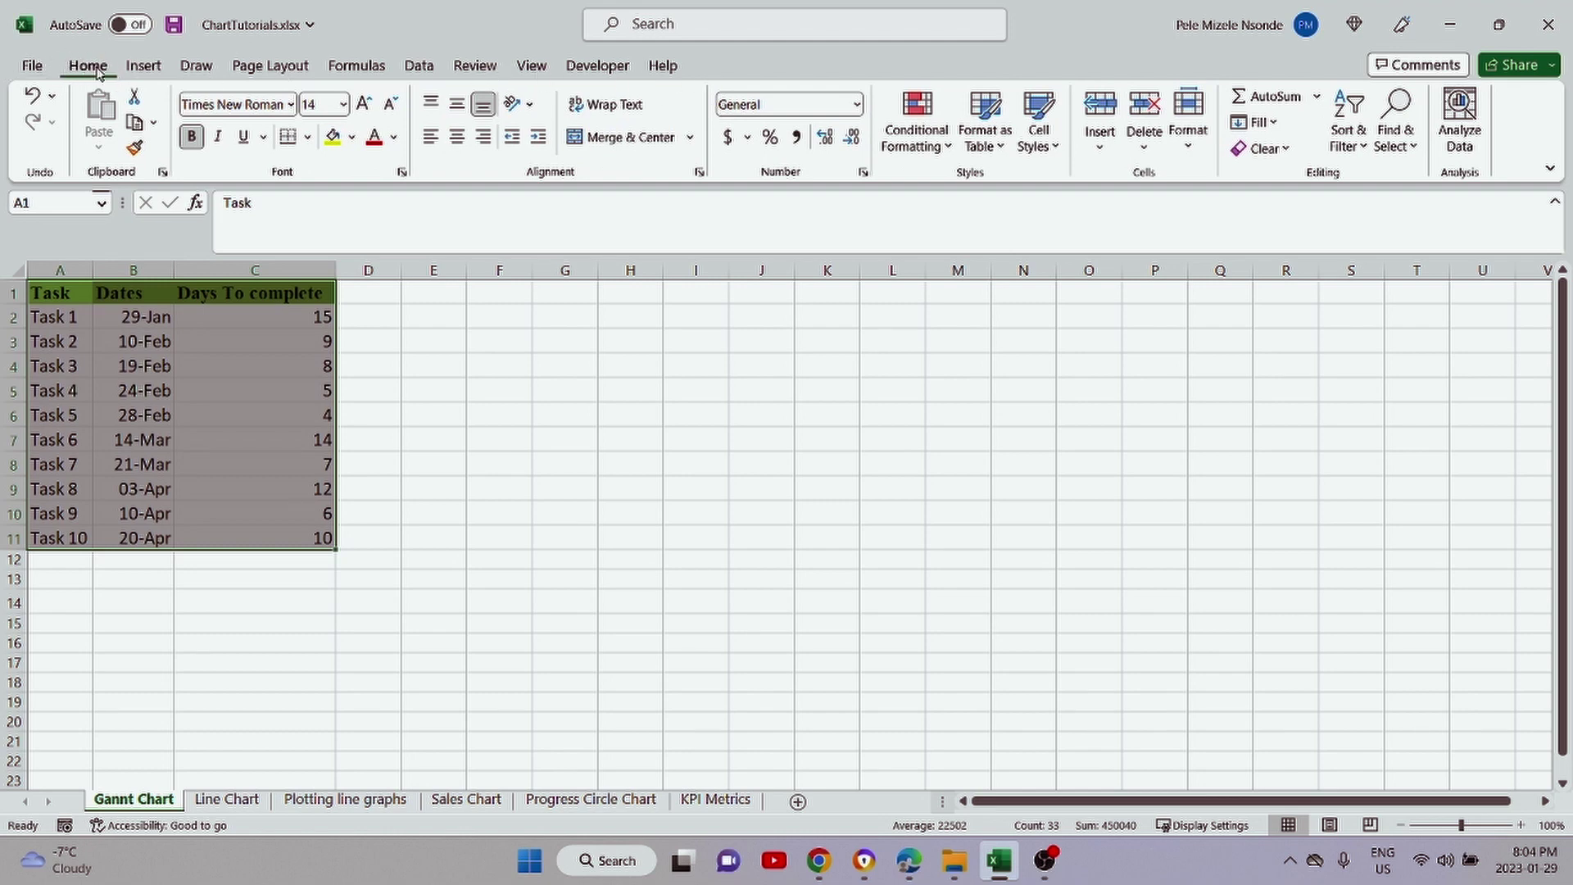
click(148, 67)
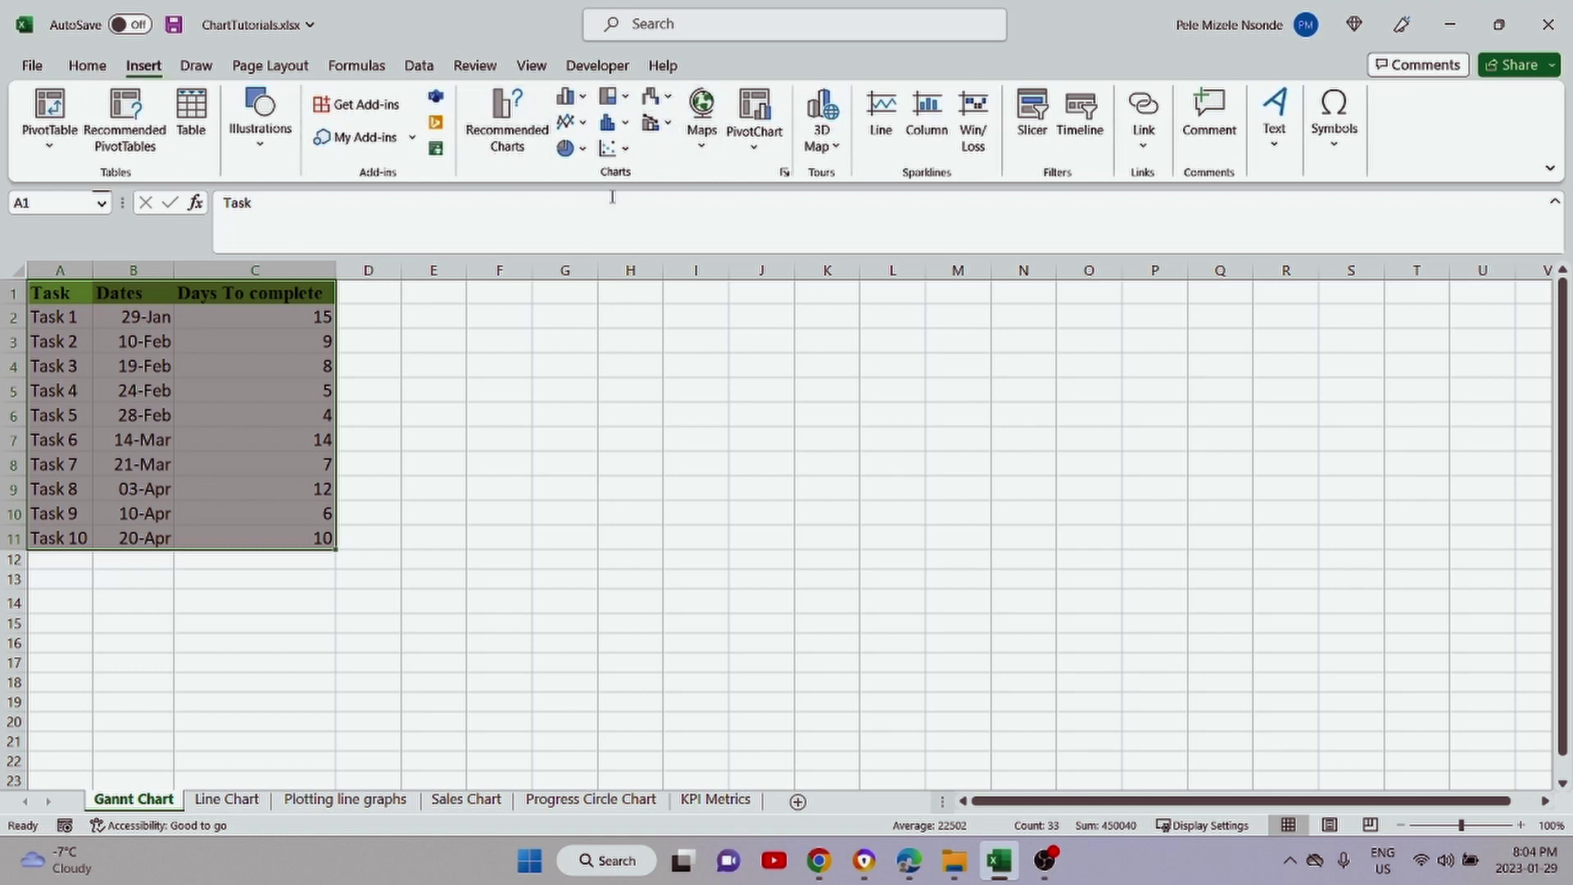
click(572, 98)
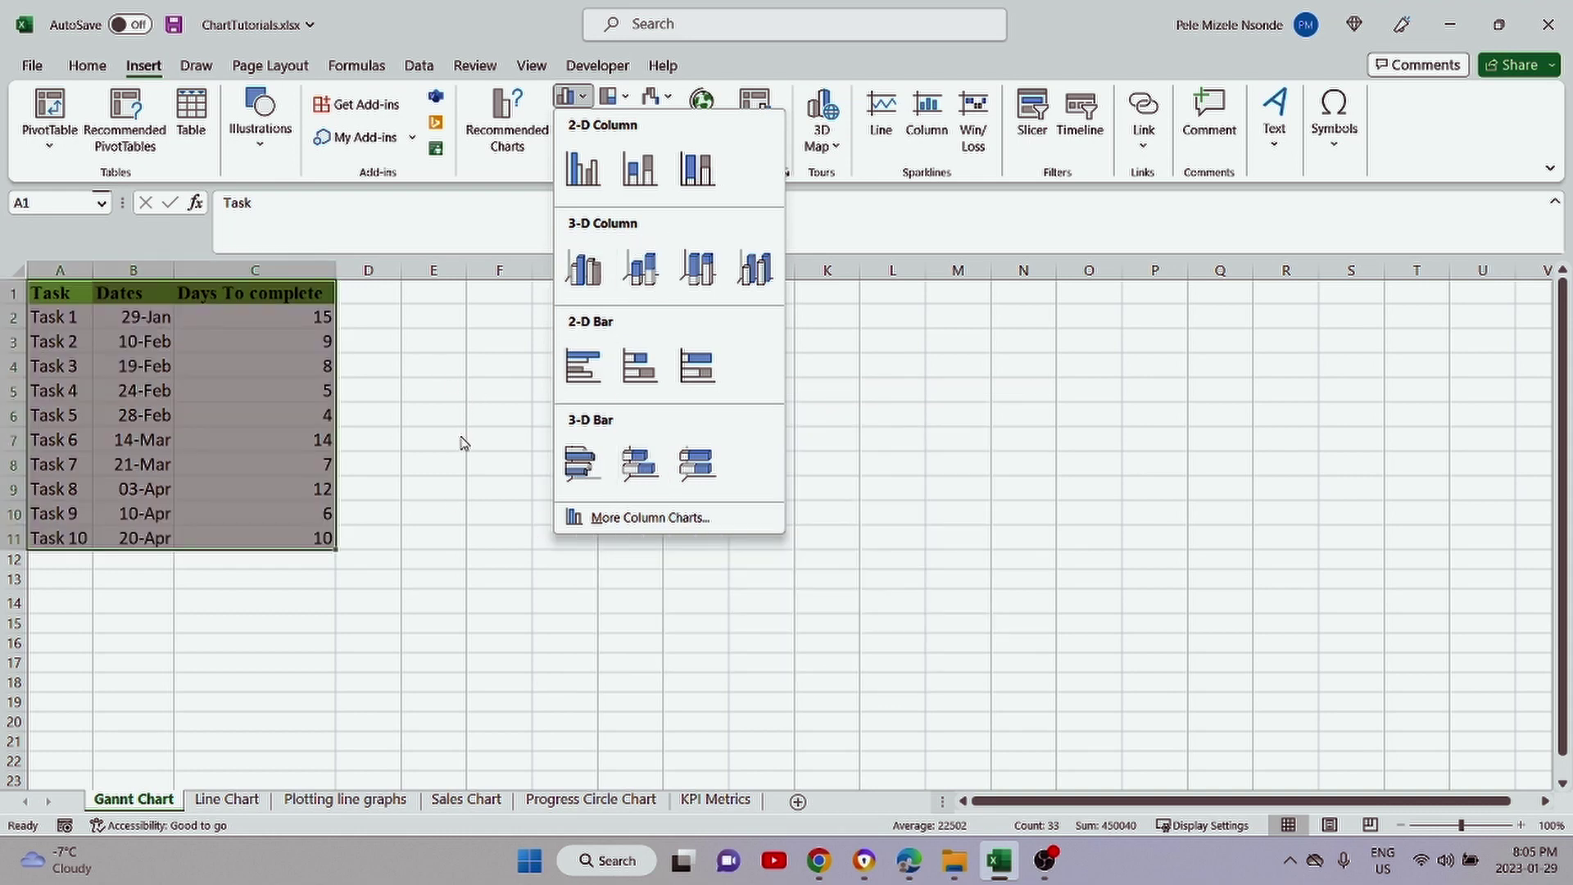
click(436, 357)
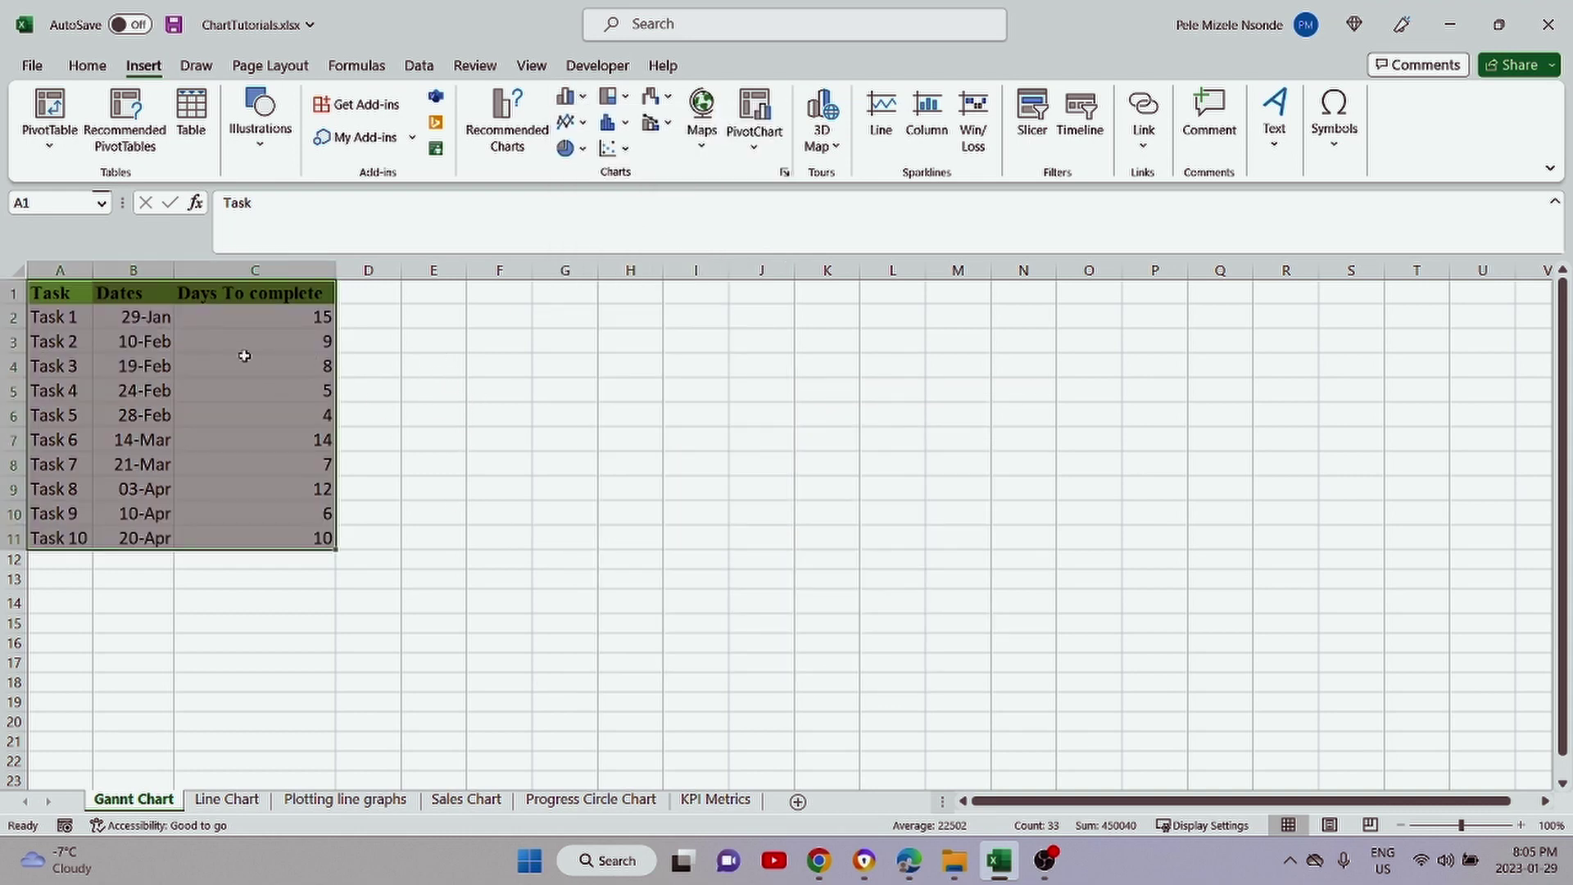
click(473, 344)
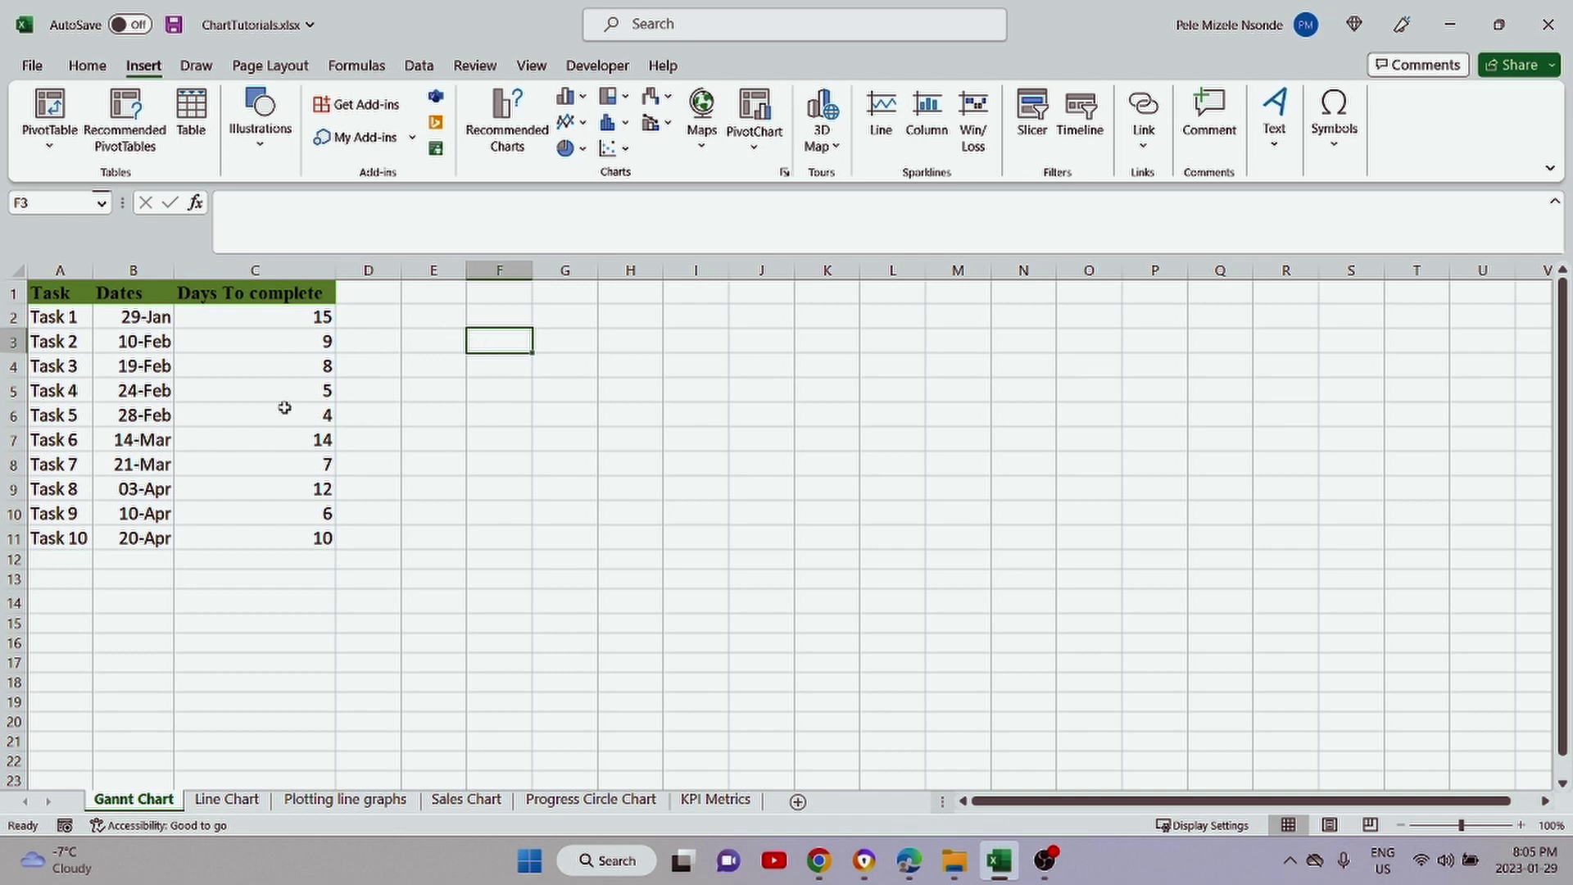
- Insert a blank 3-D stacked bar chart with an empty cell outside the task table selected
click(429, 341)
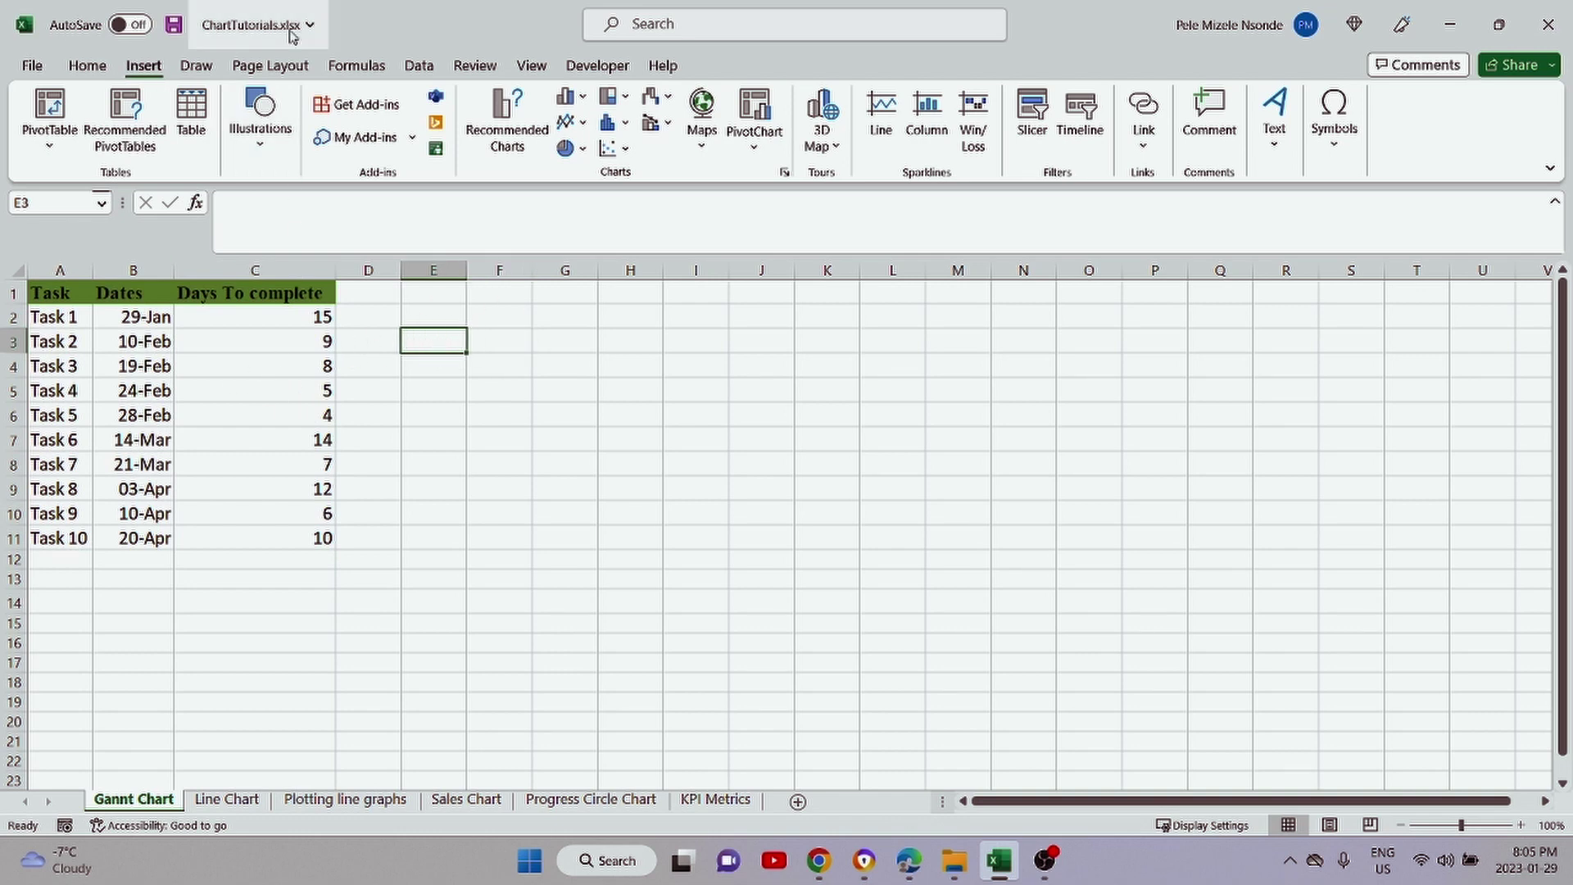
click(571, 96)
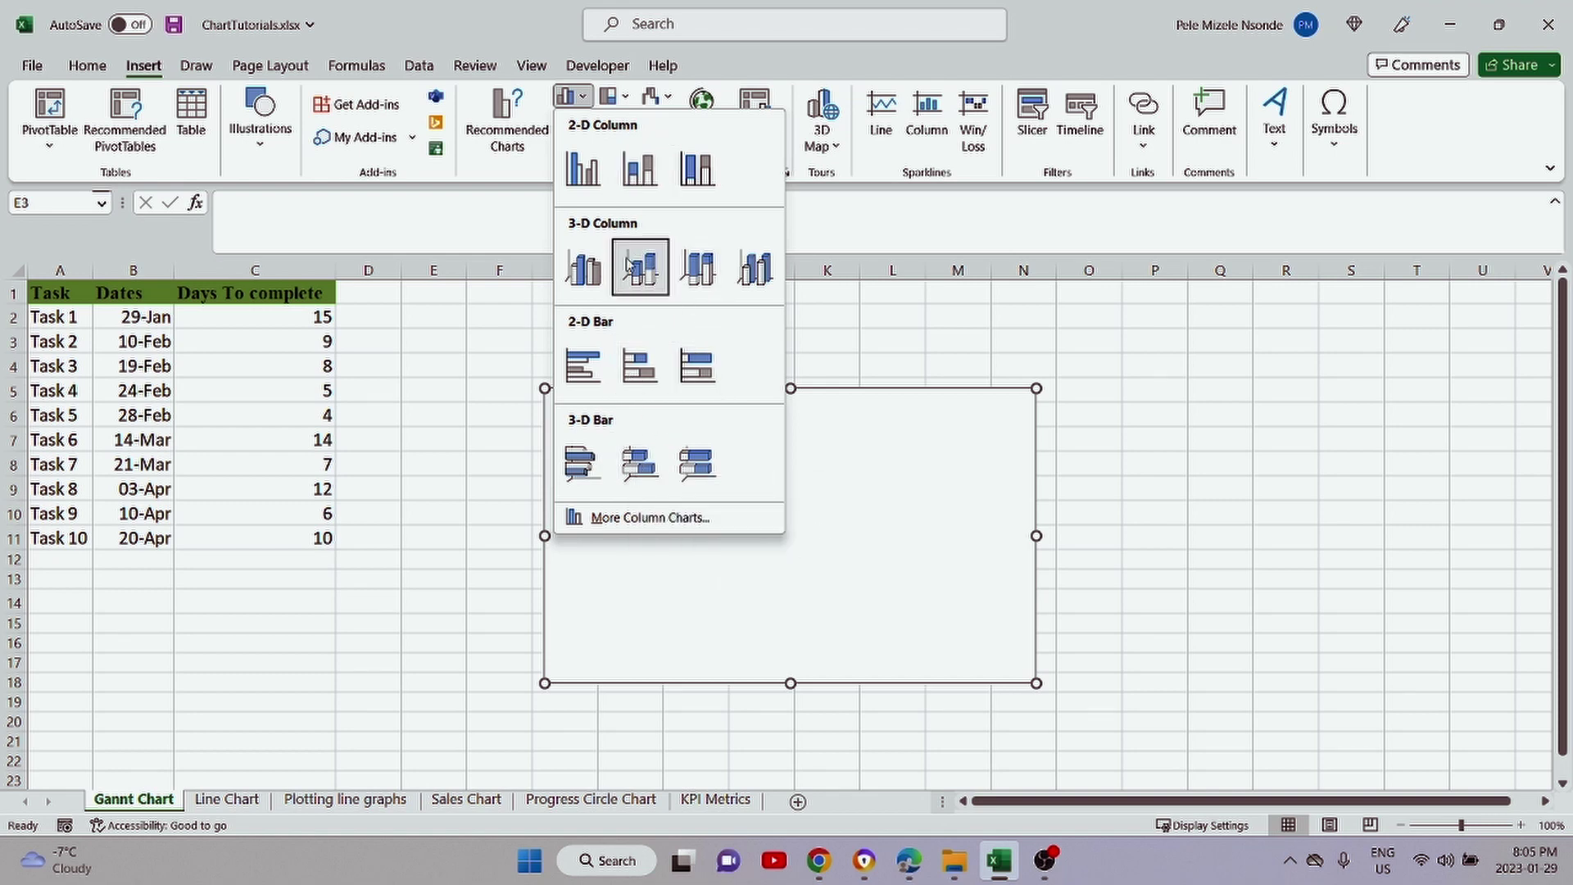
click(647, 465)
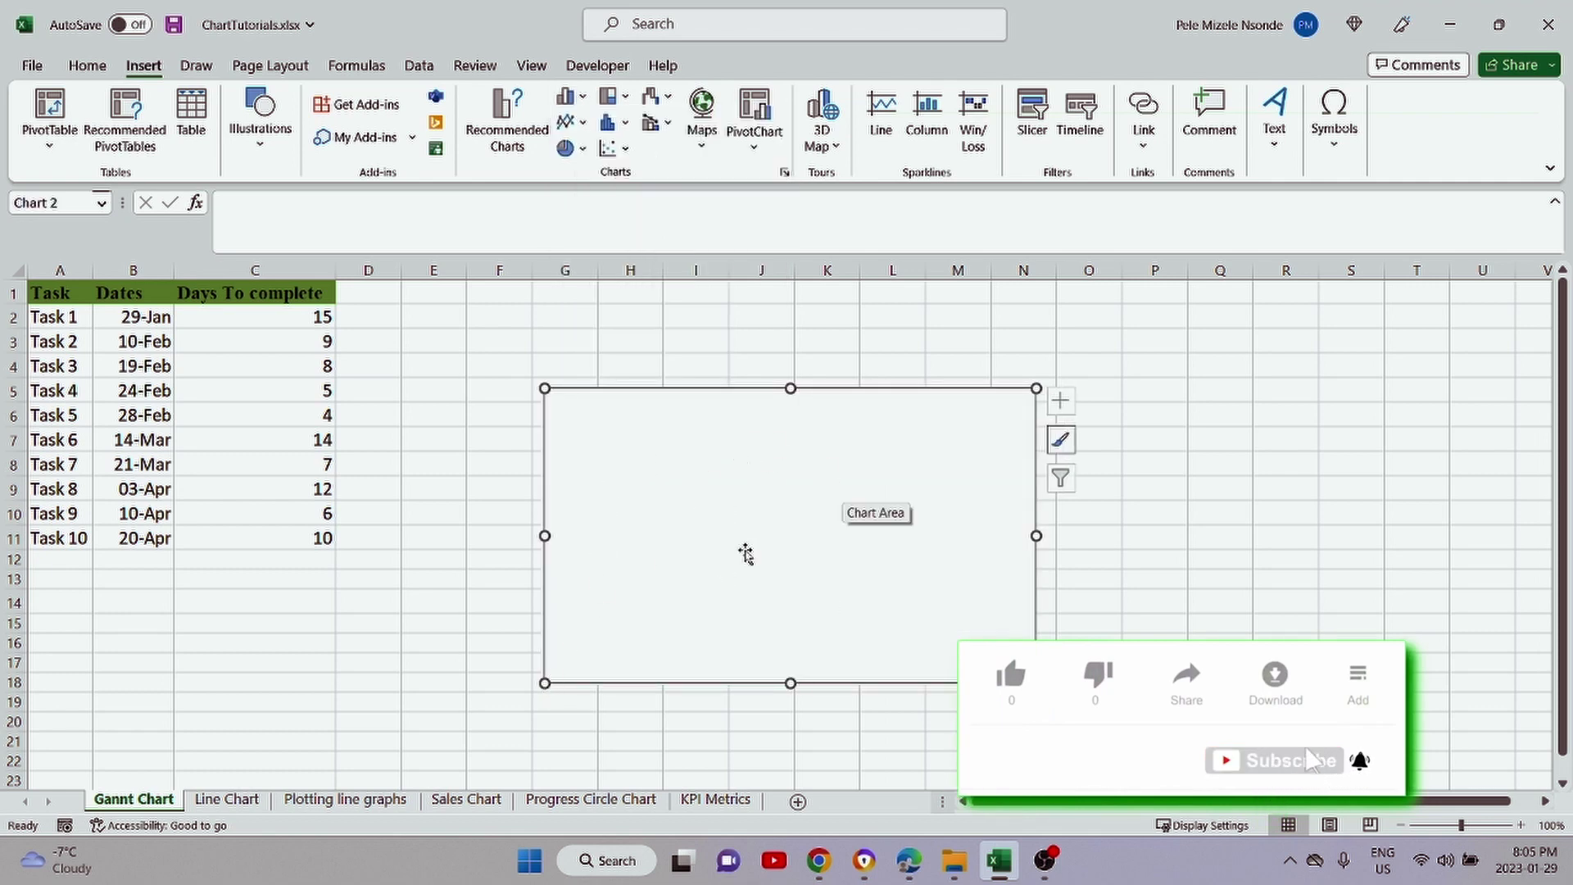
- Enlarge the blank chart and place it beside the table, spanning about columns D to P and rows 2 to 19
drag(737, 487, 639, 421)
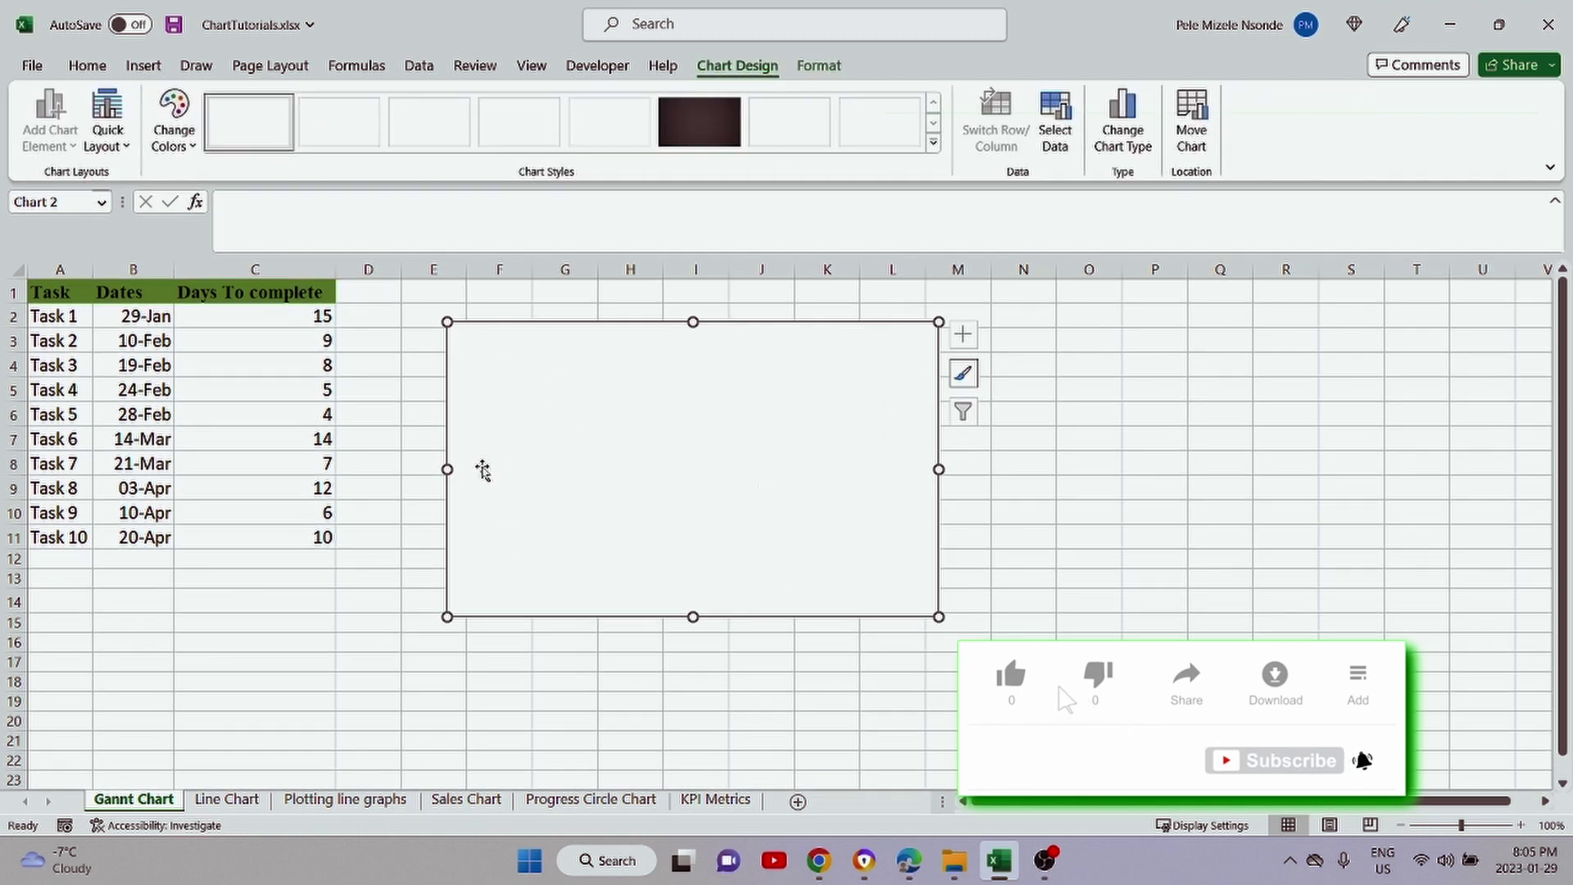
drag(448, 617, 347, 693)
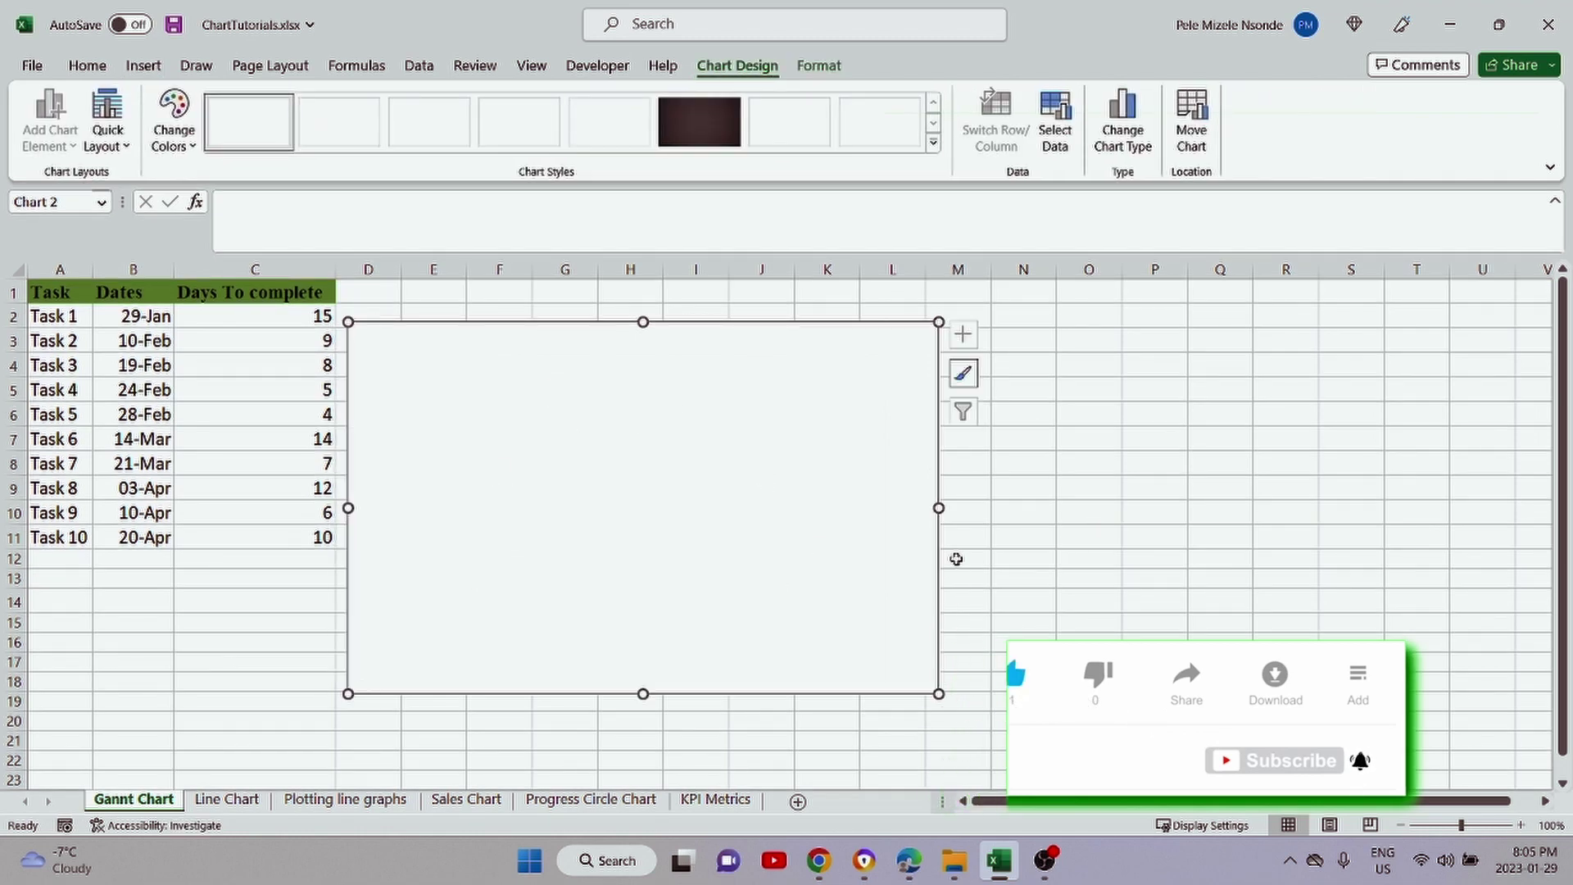
drag(939, 693, 1098, 715)
drag(639, 443, 685, 421)
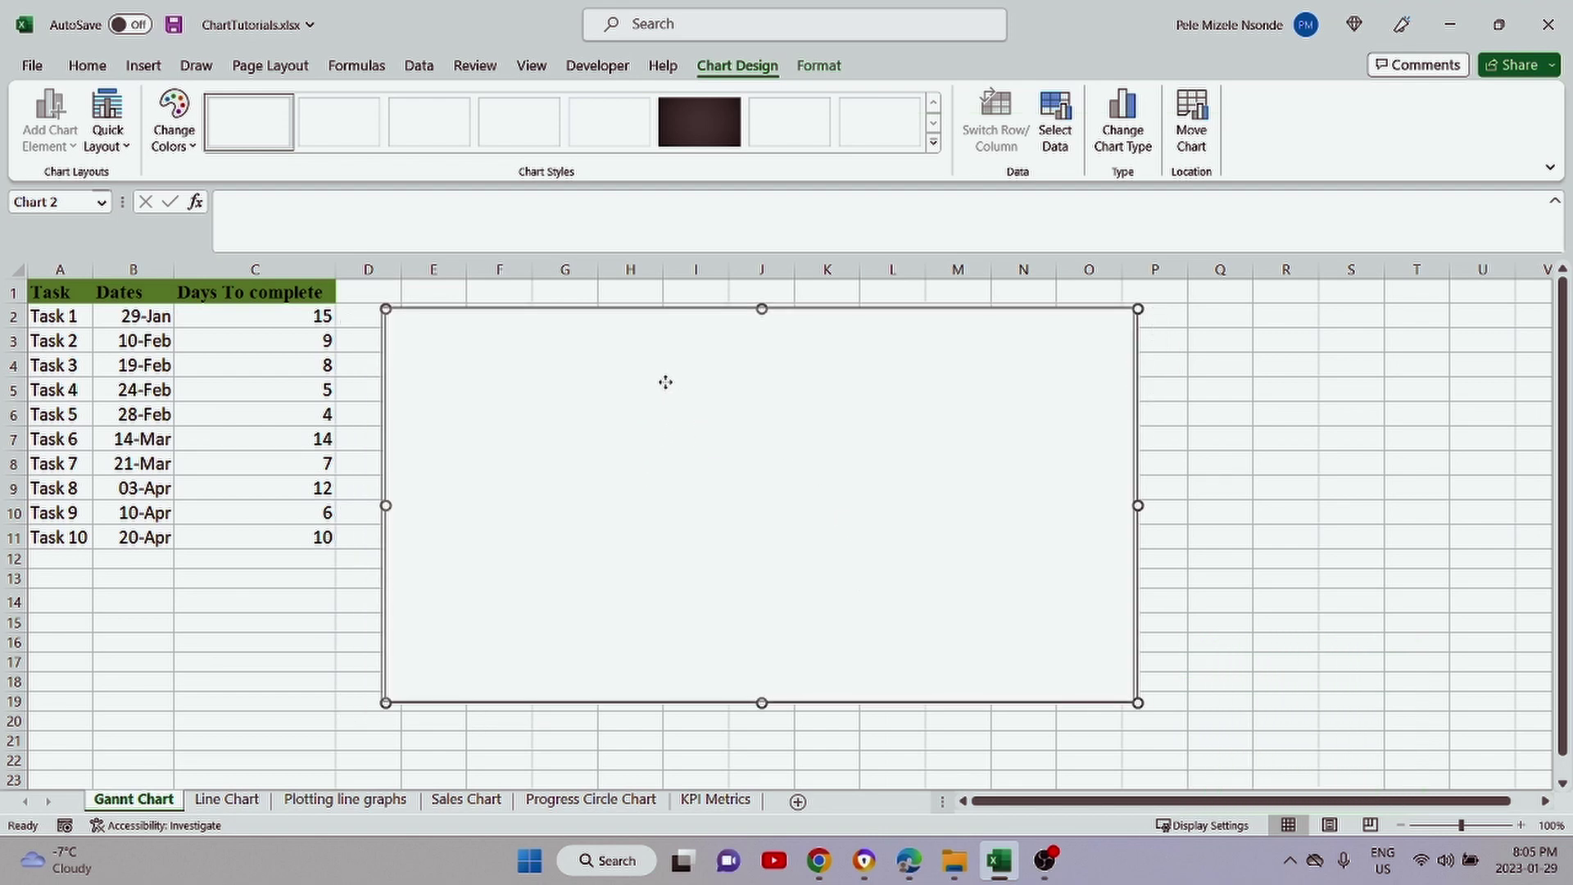
right_click(665, 381)
click(972, 352)
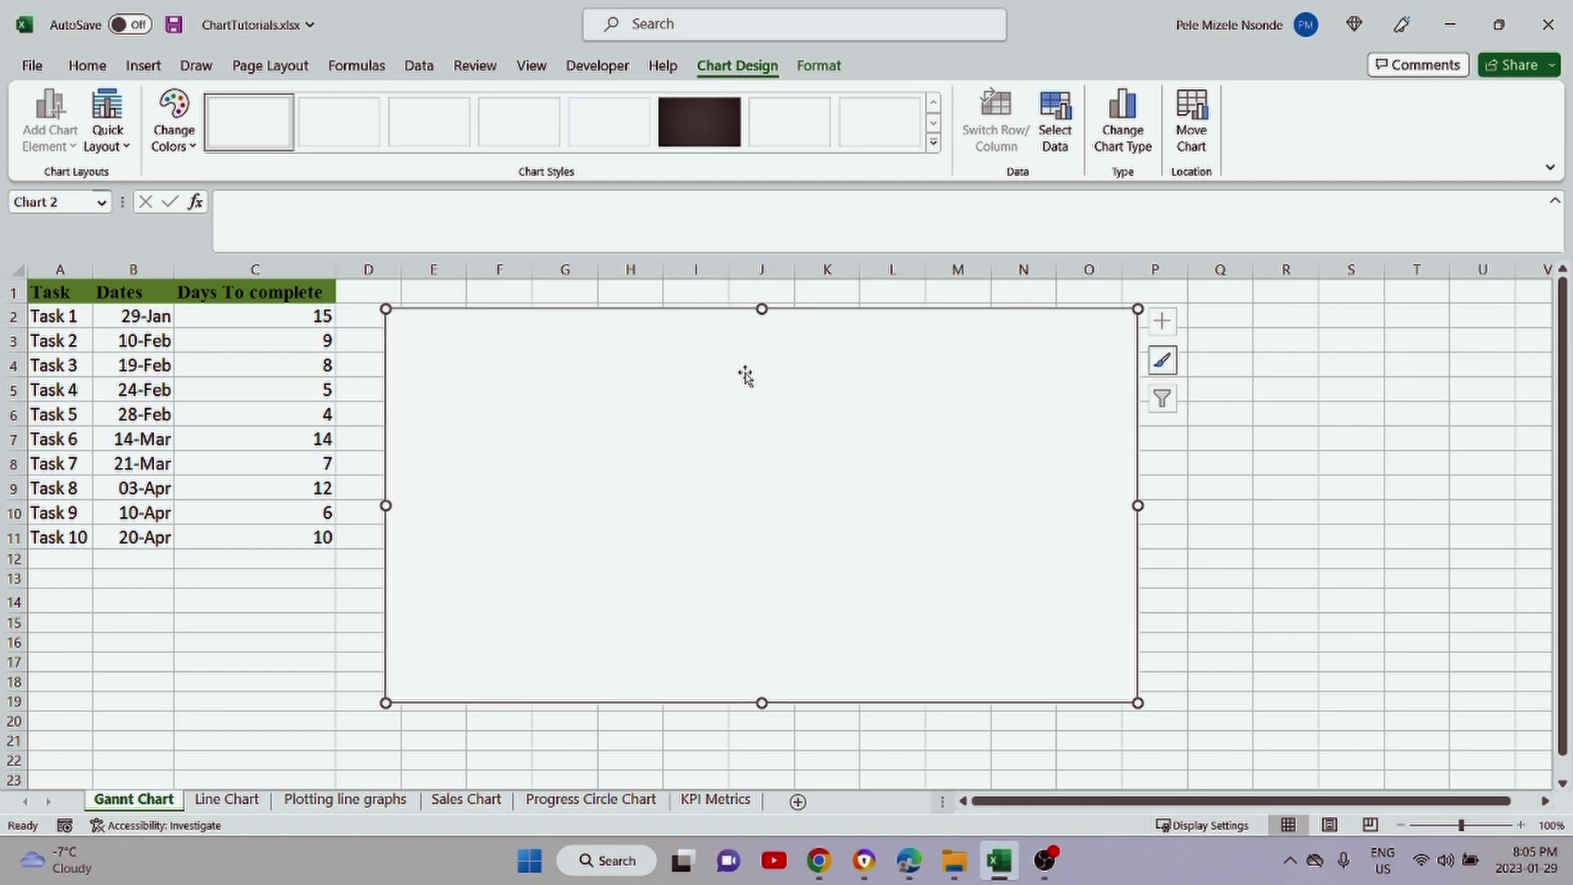
right_click(662, 344)
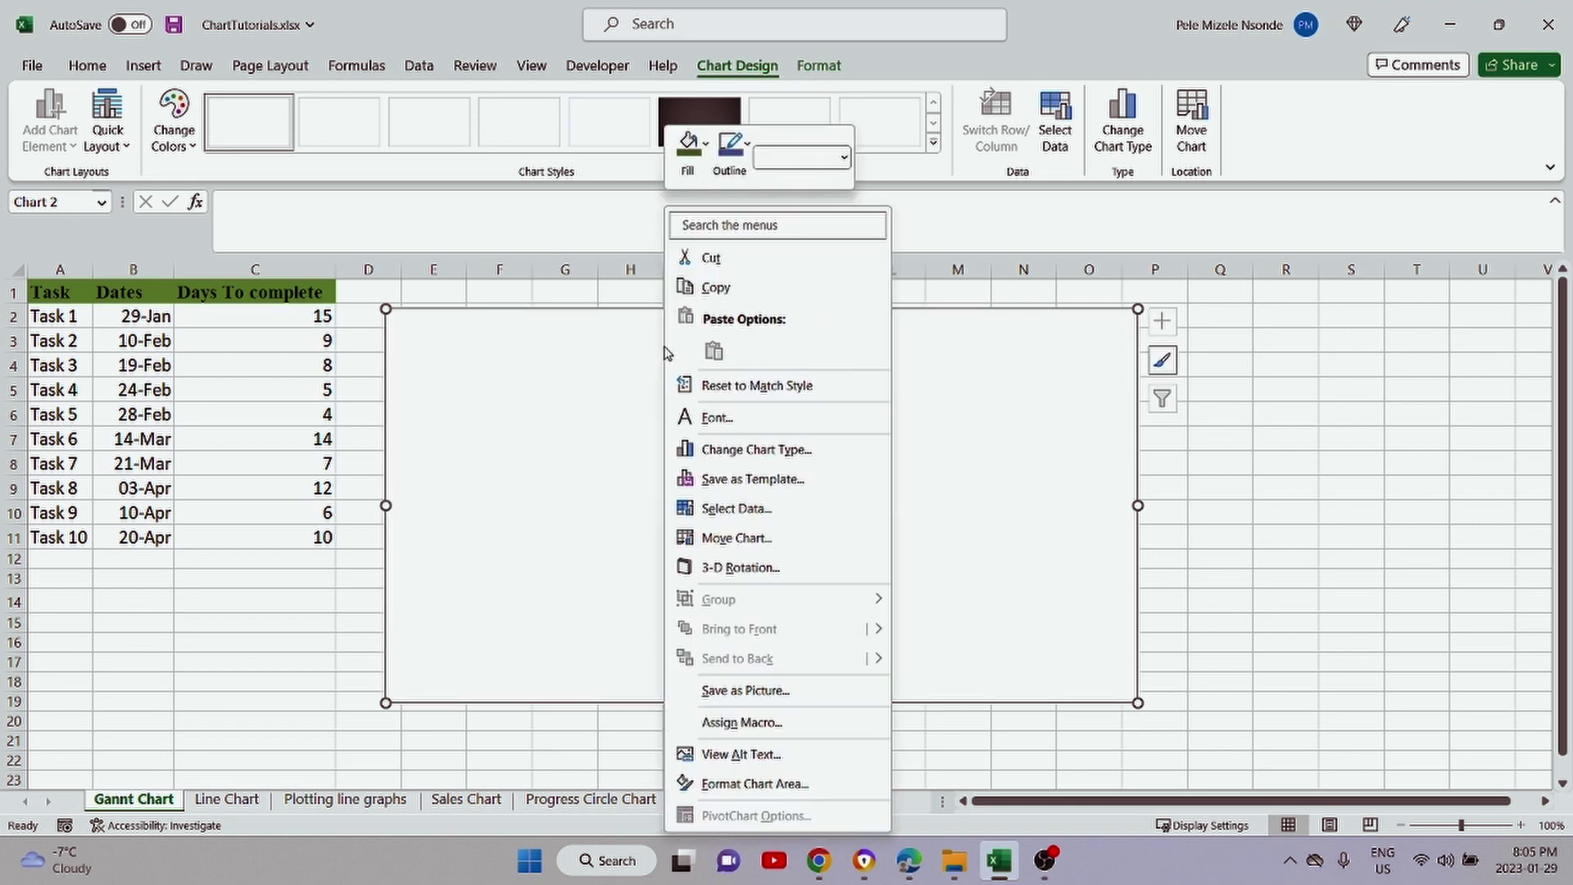
click(928, 356)
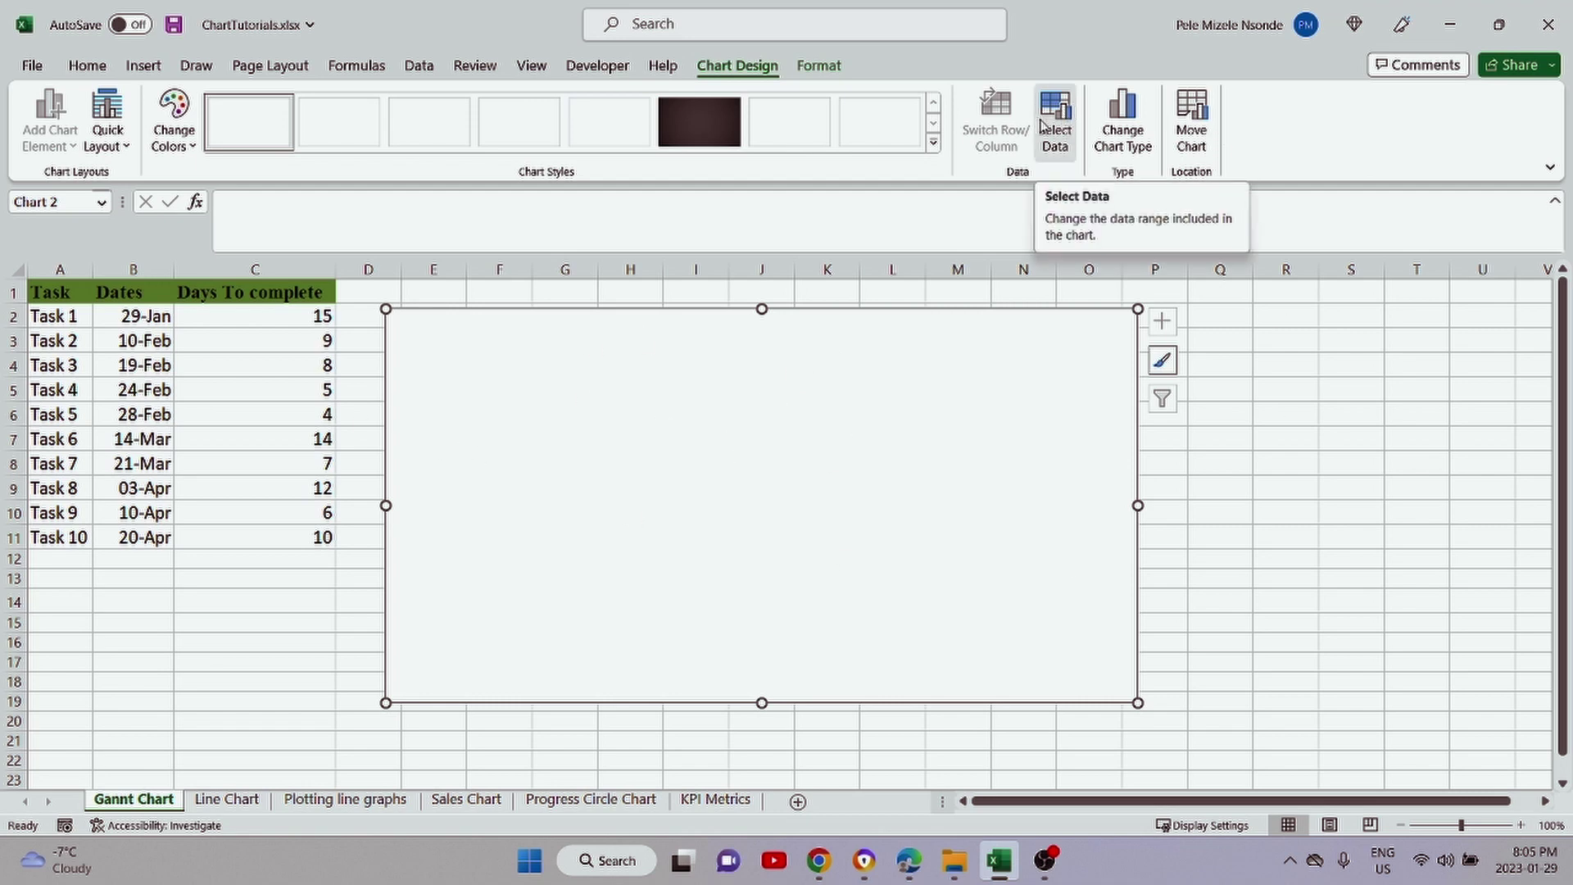
- Add a series to the chart's data source, with its name from B1 (Dates) and its values from B2:B11
right_click(886, 365)
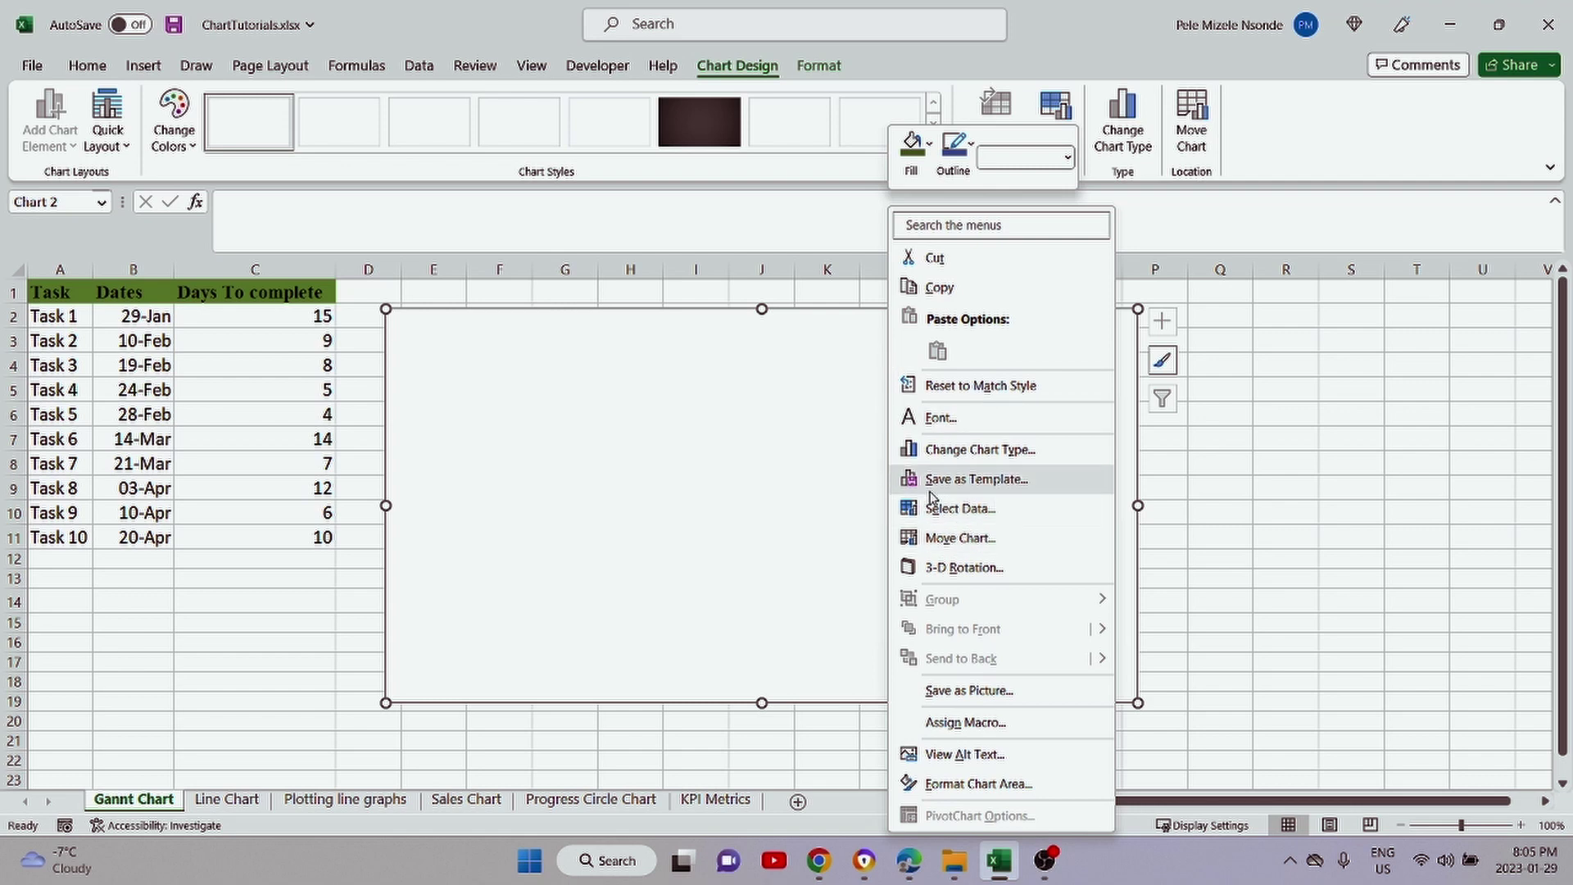
click(980, 513)
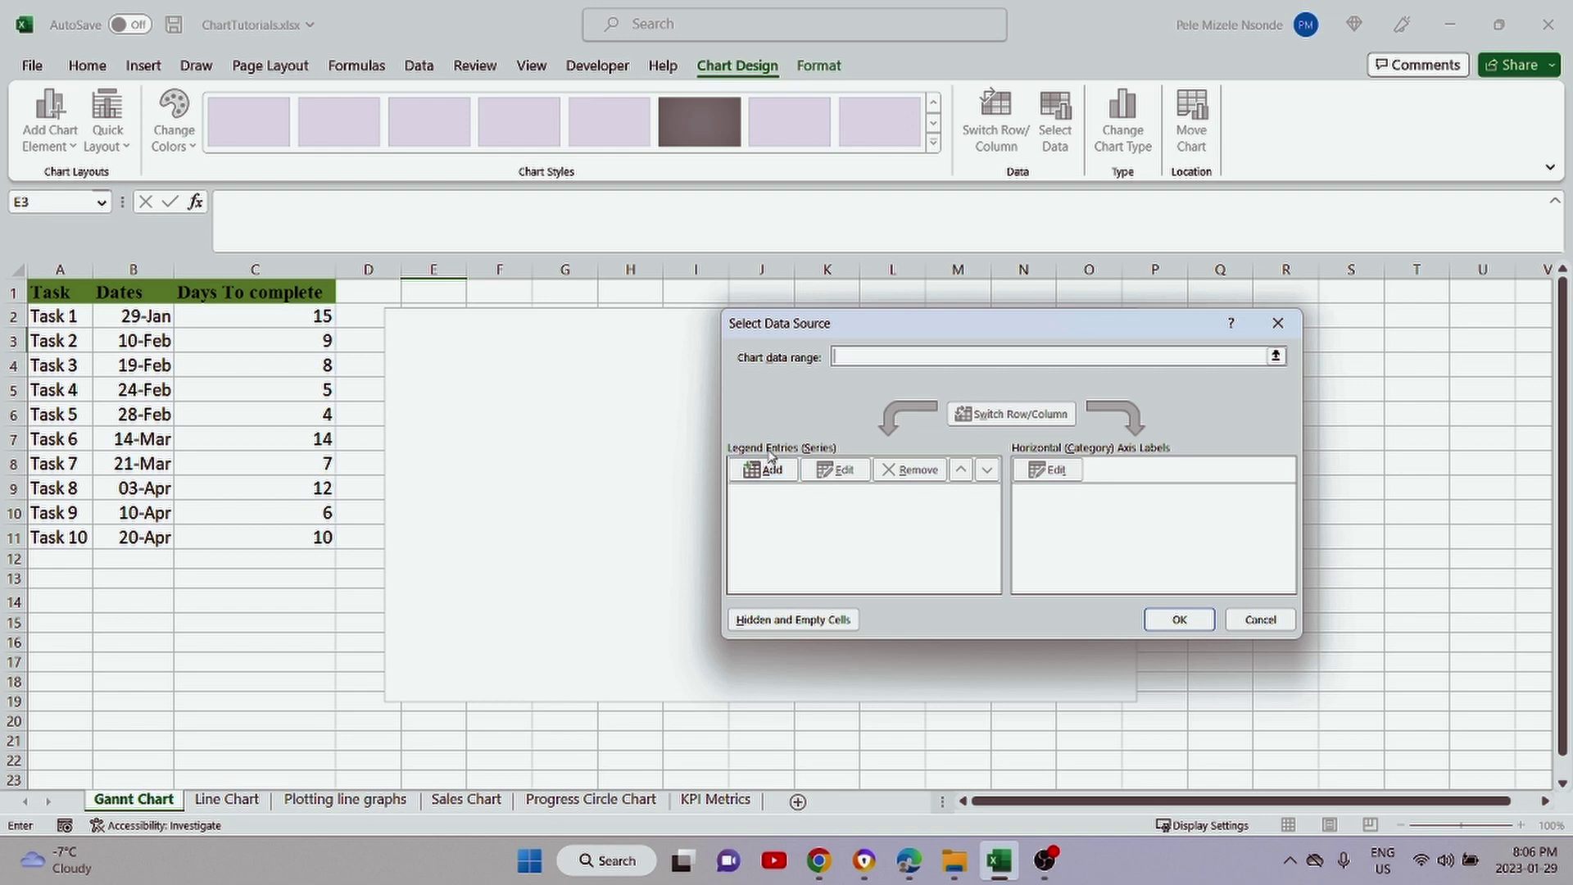
click(761, 469)
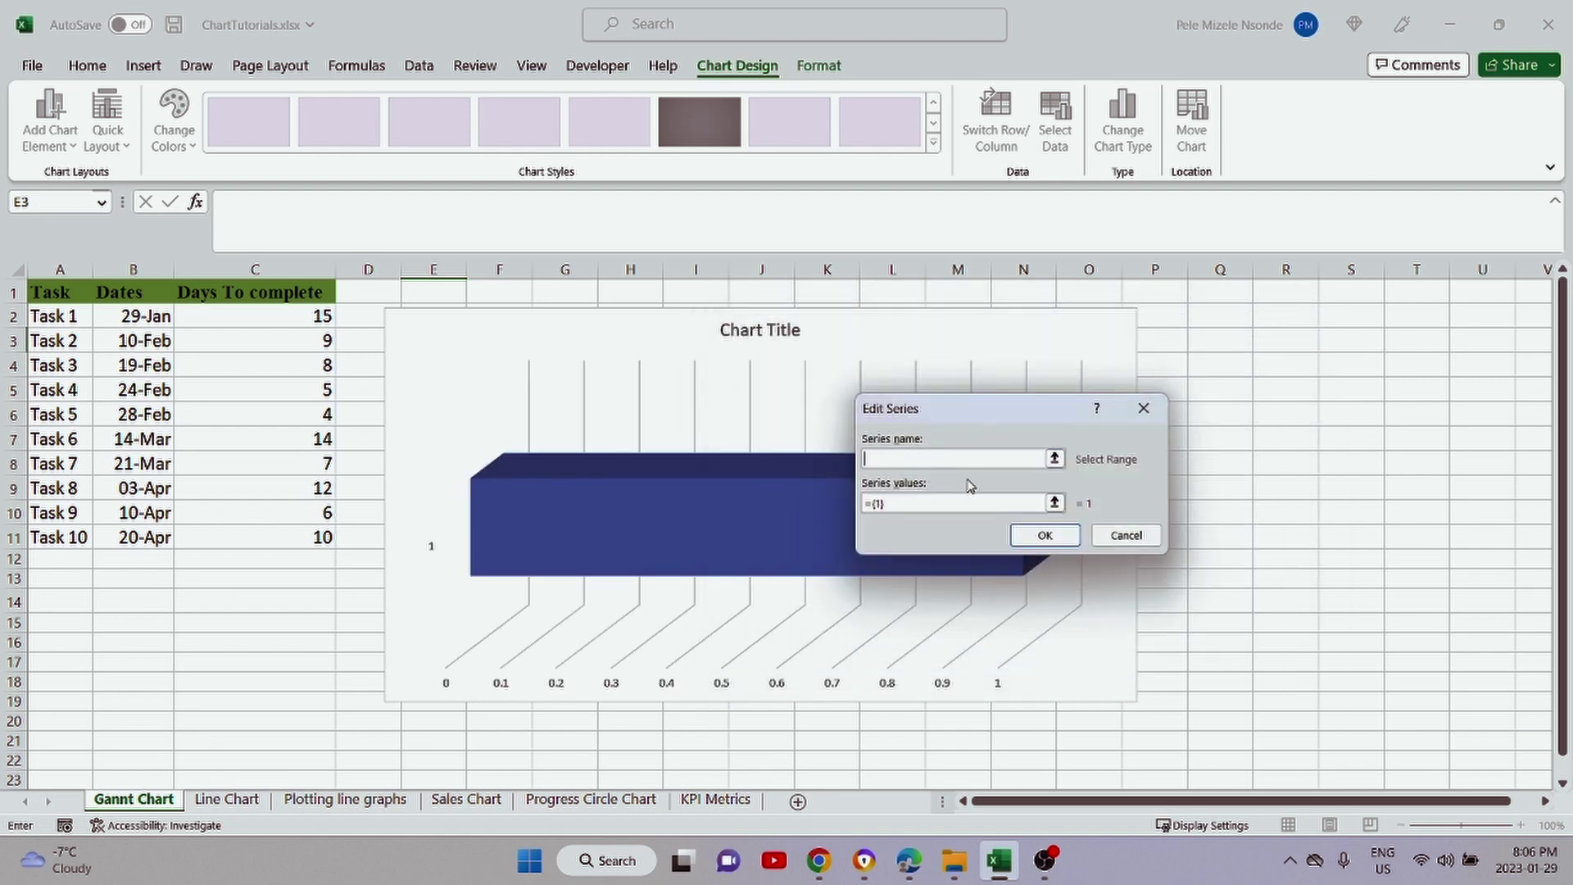
click(129, 295)
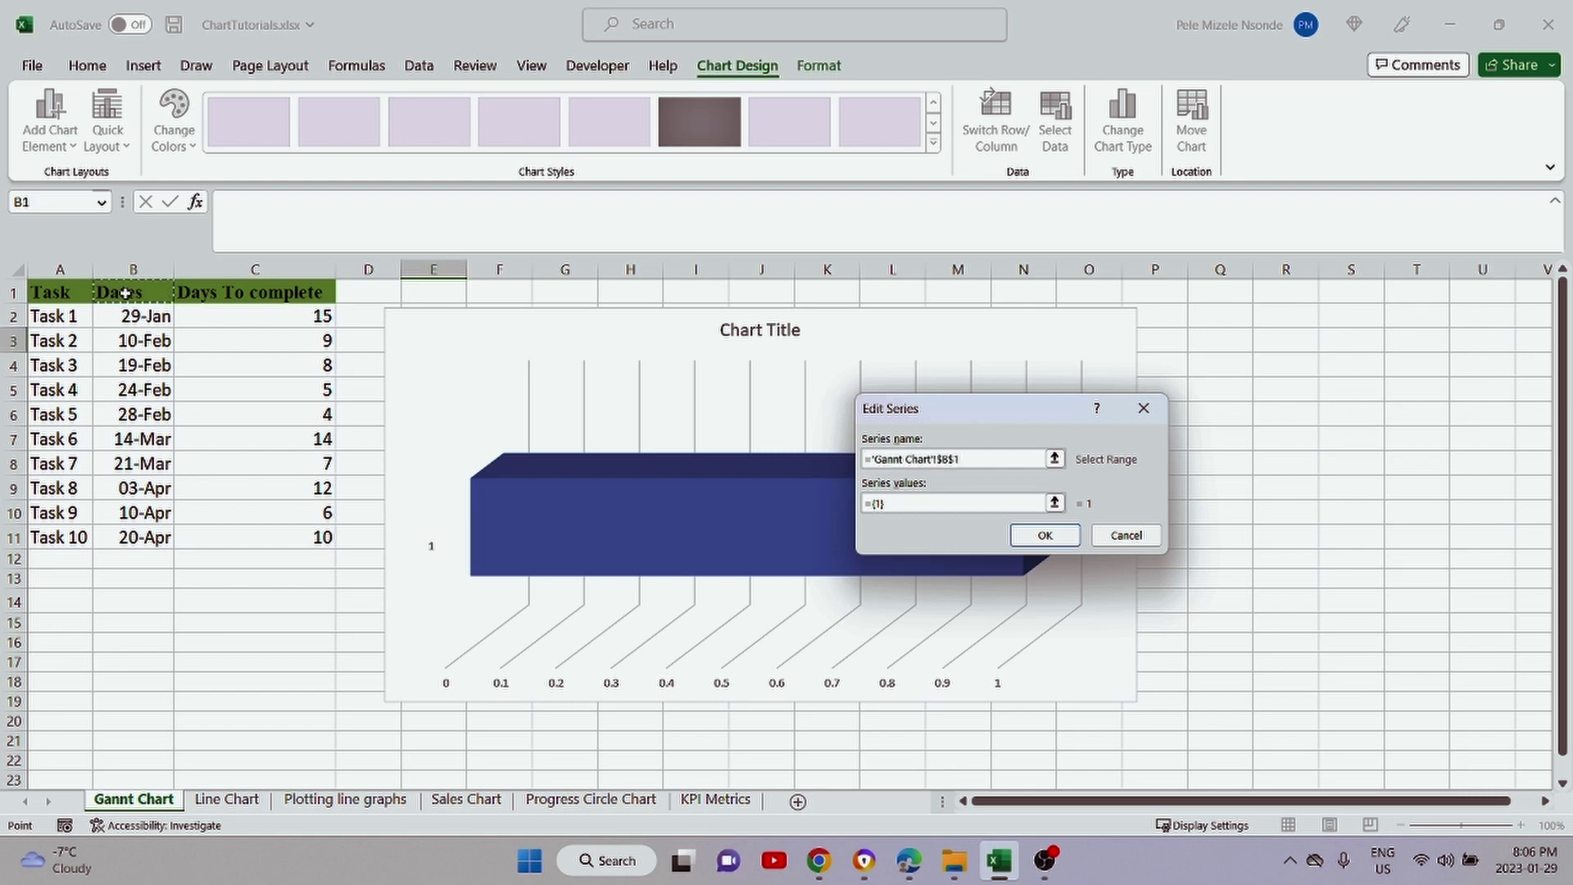
drag(931, 504, 860, 504)
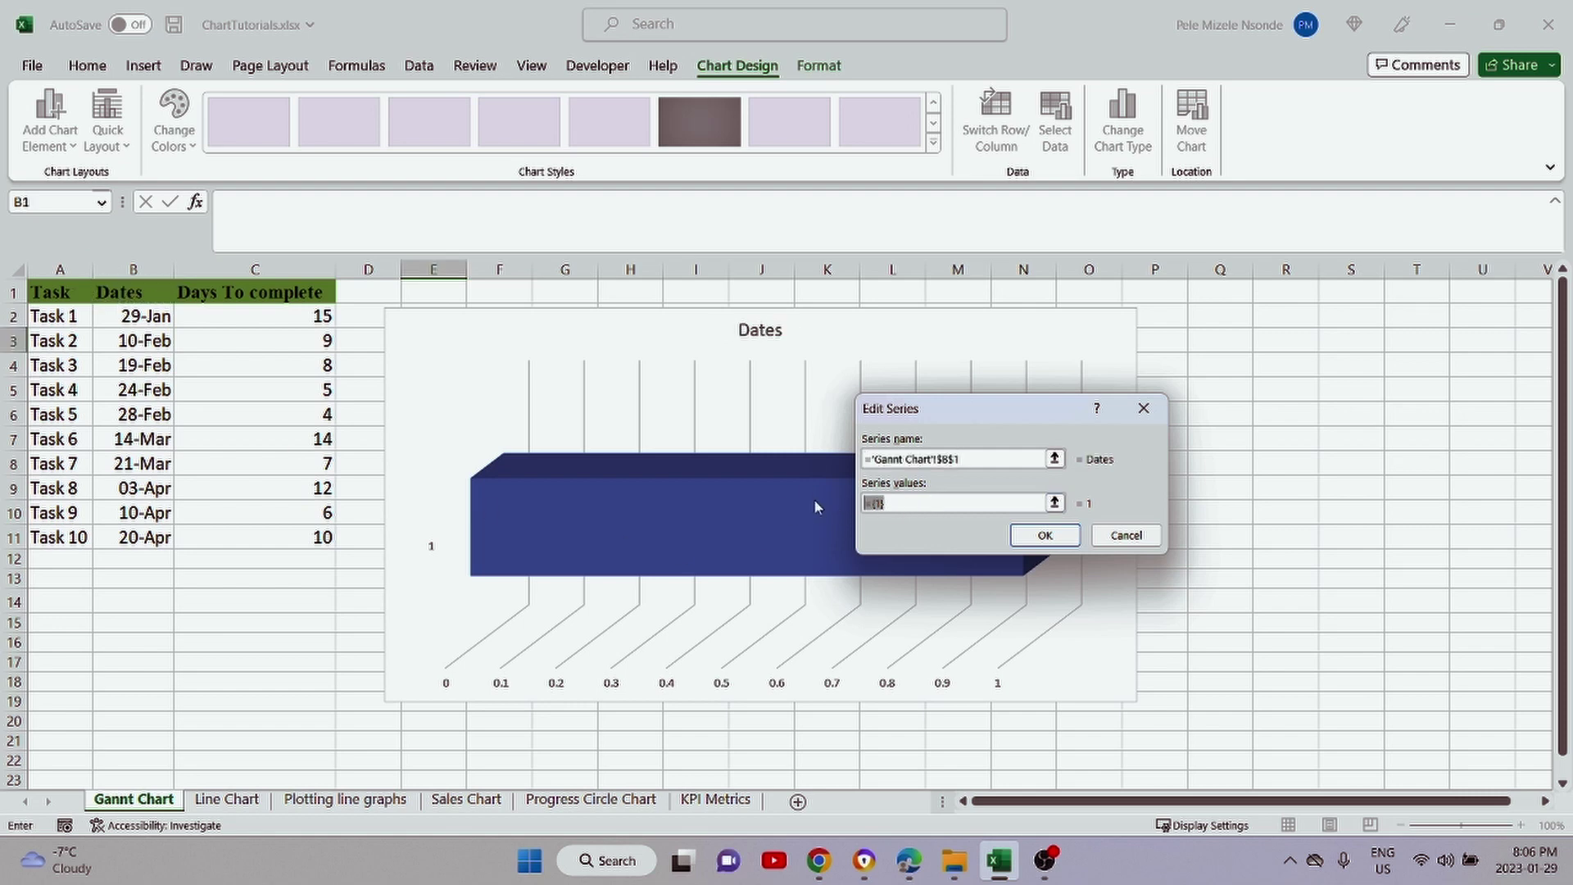
key(BackSpace)
drag(131, 316, 121, 537)
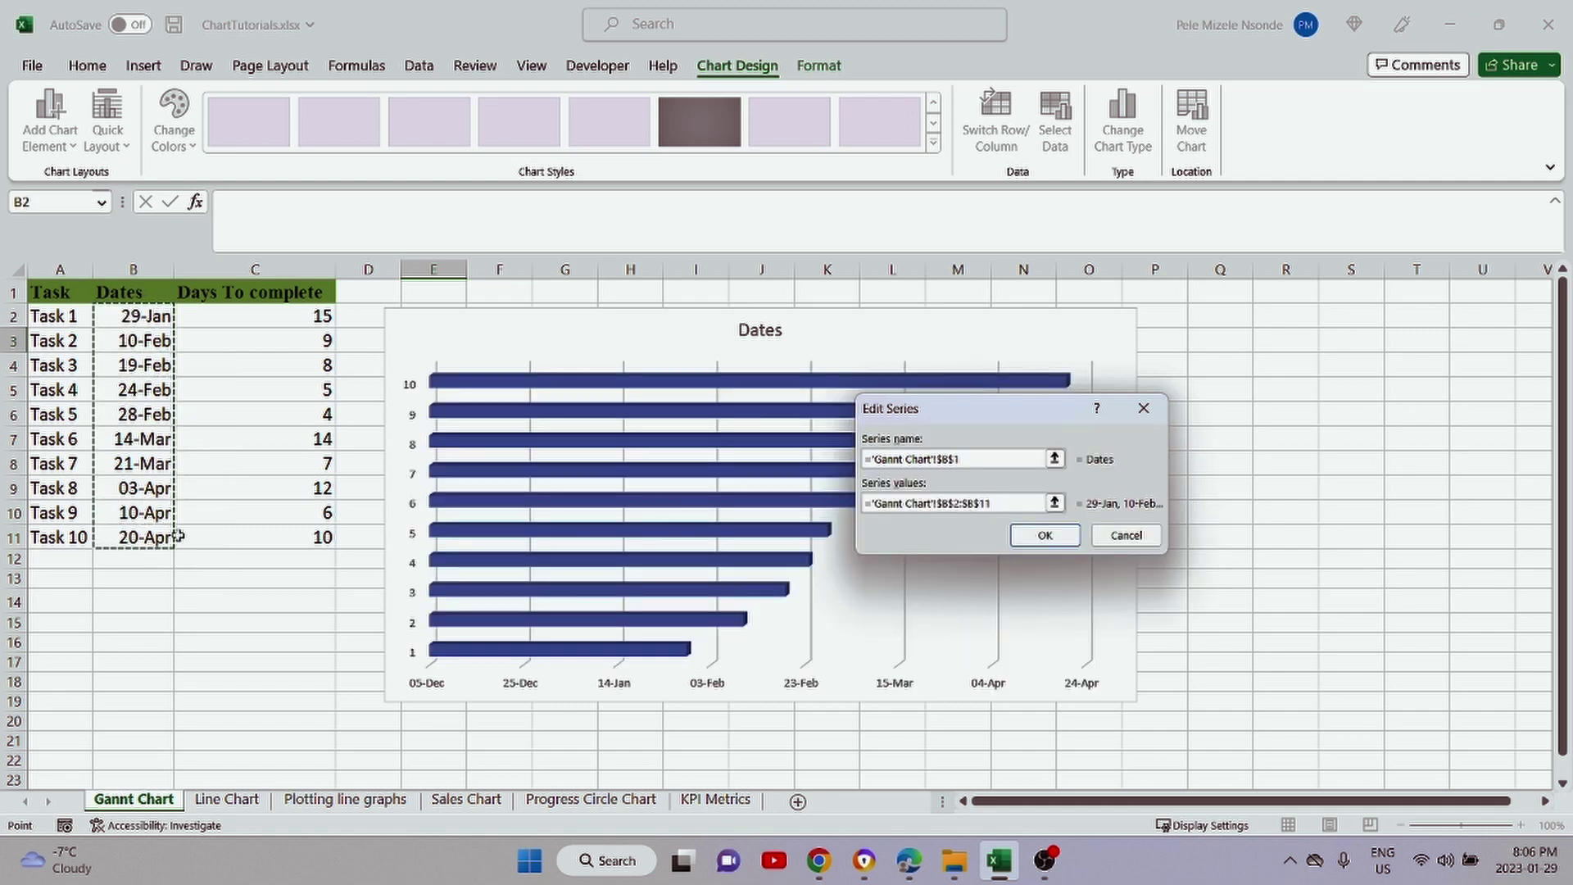
click(1055, 542)
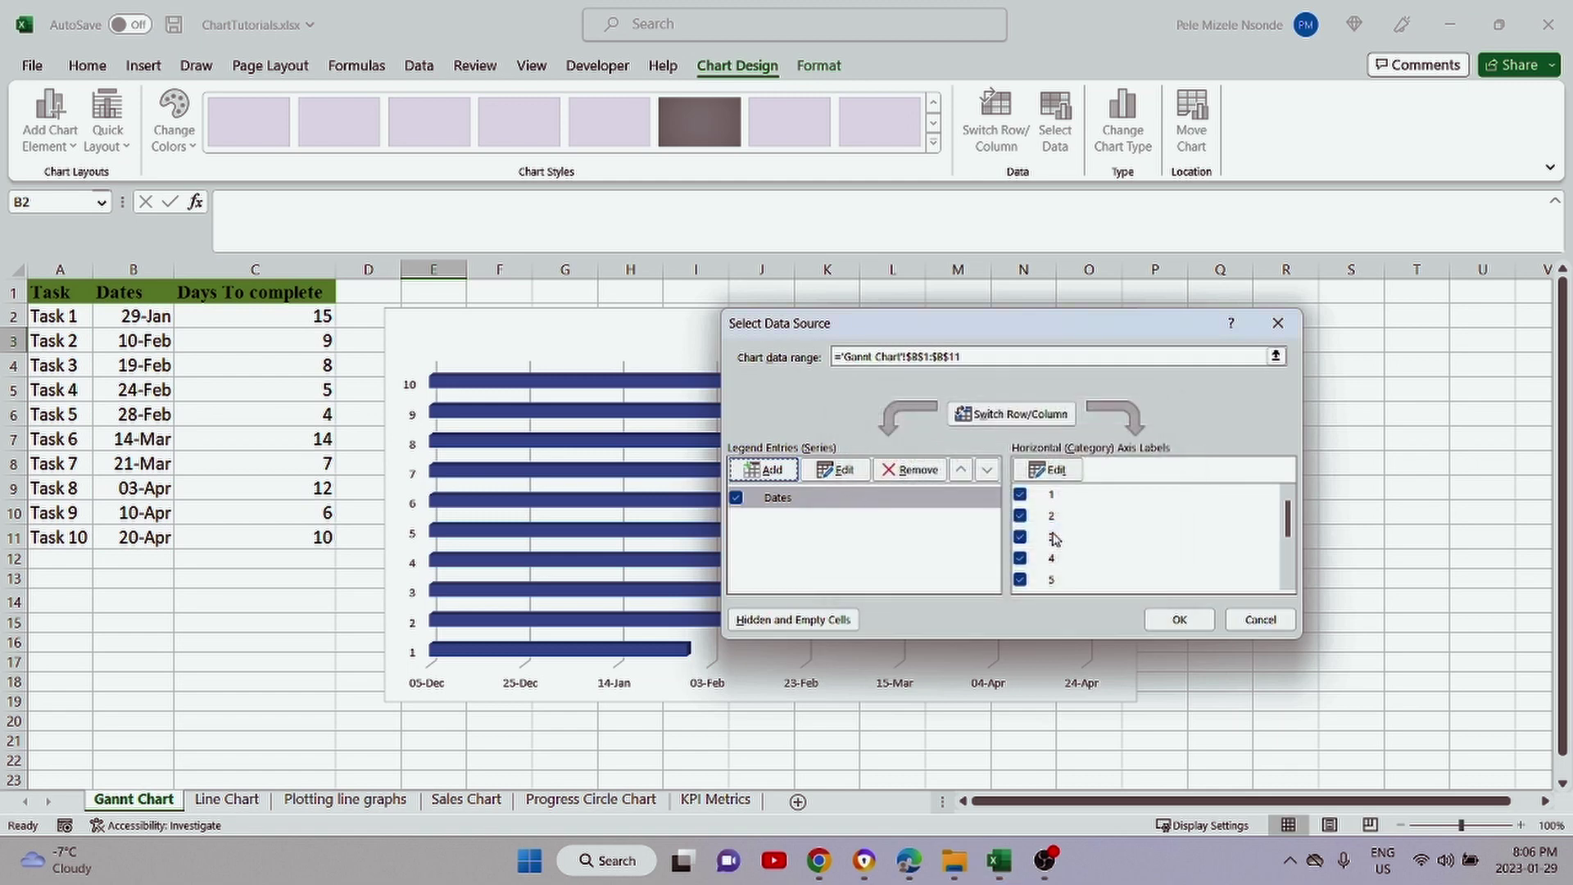
click(1180, 620)
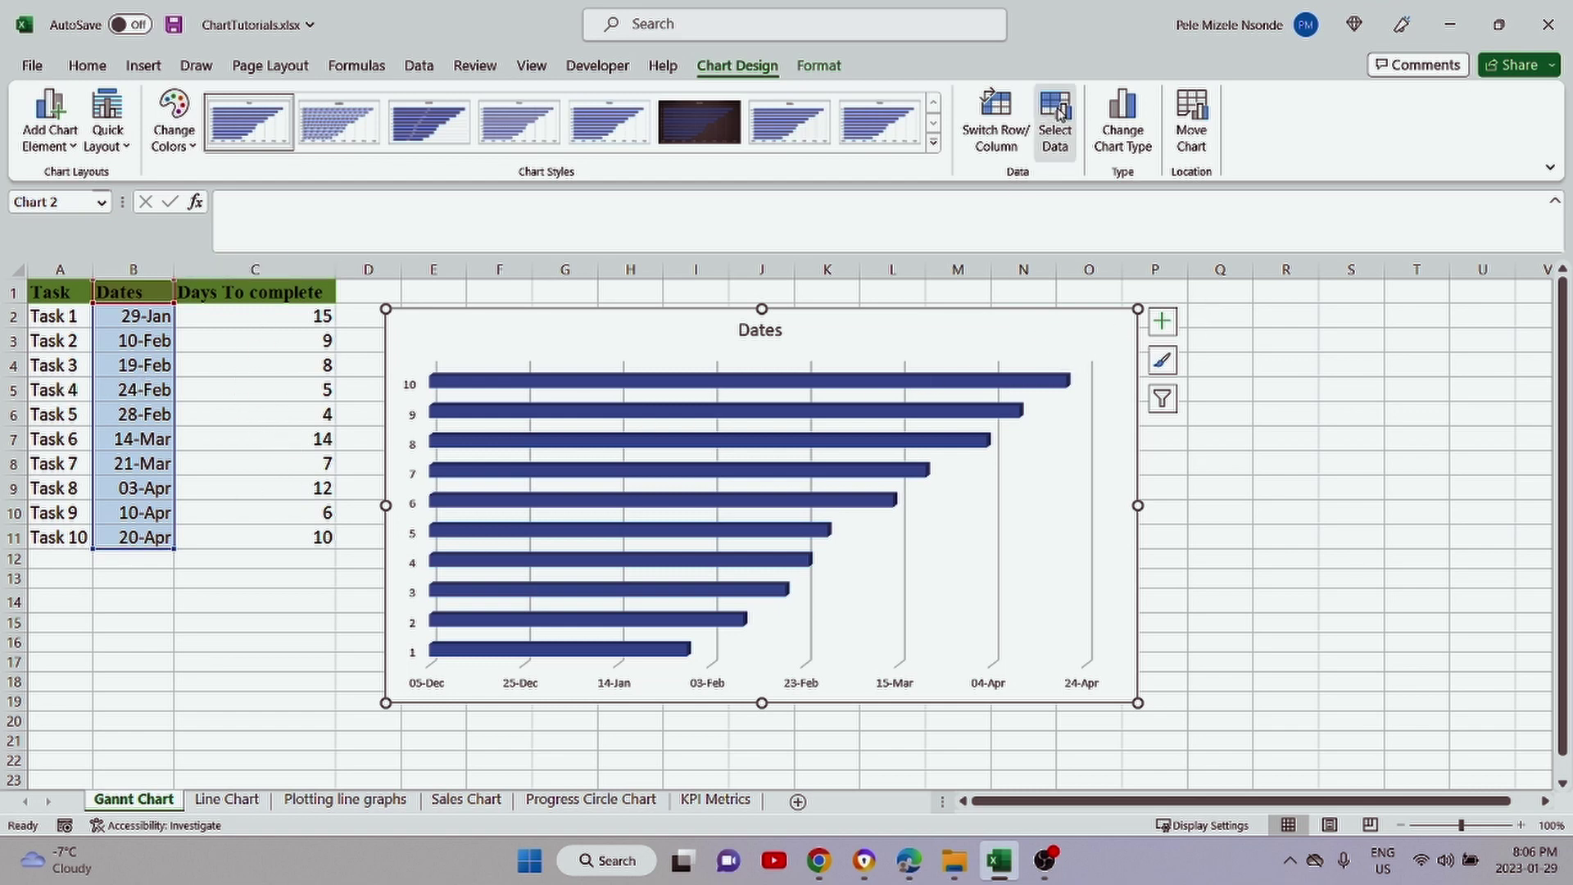
- Add a second chart series with its name from C1 (Days To complete) and its values from C2:C11
click(1055, 131)
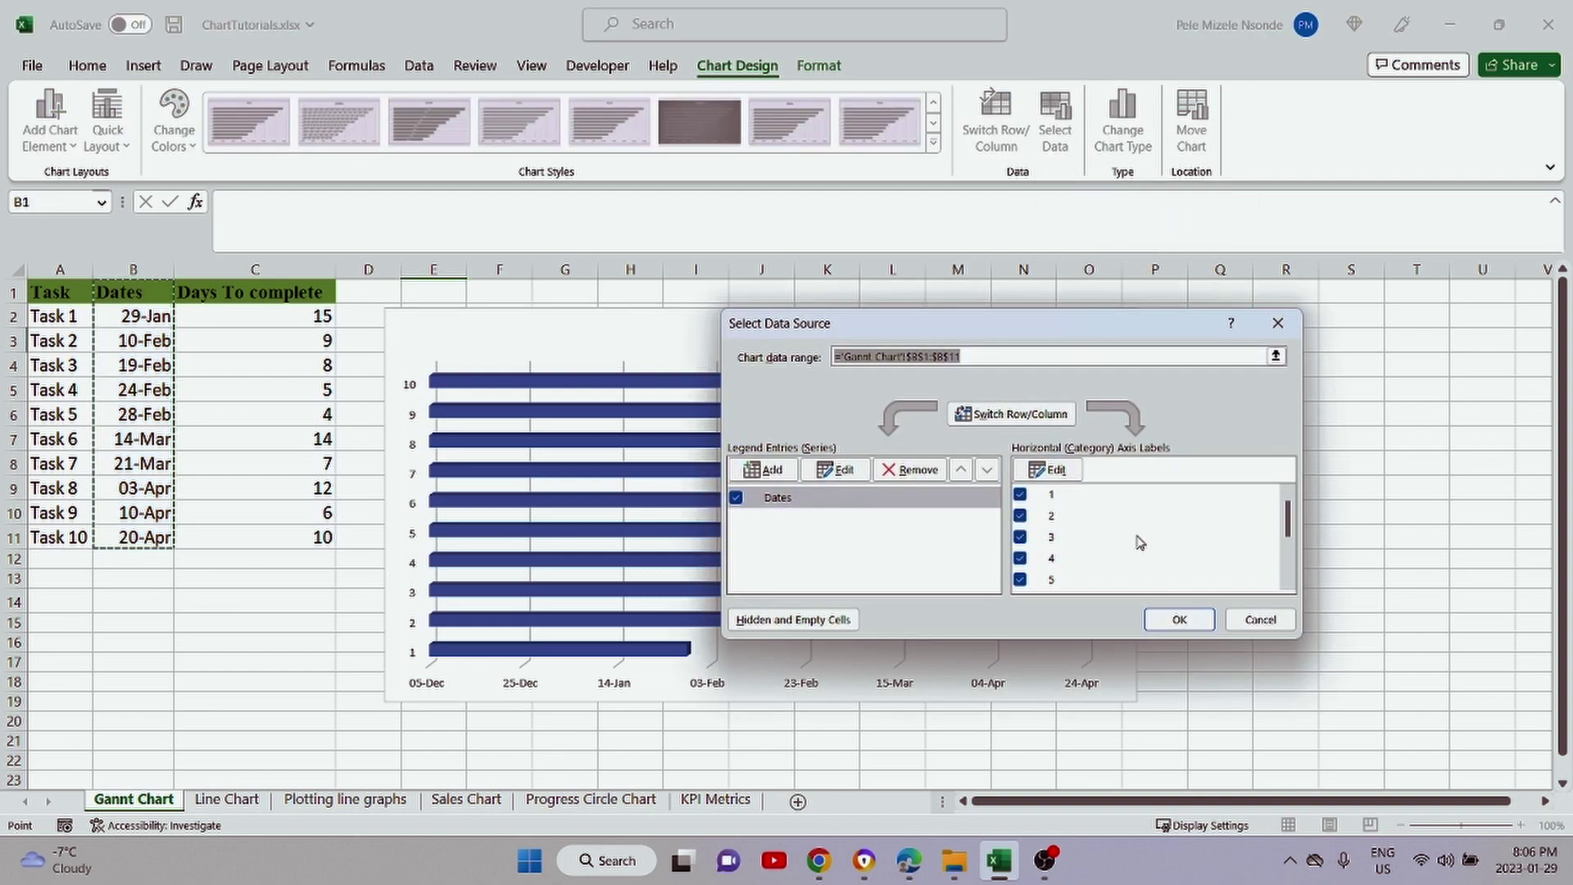
click(1260, 621)
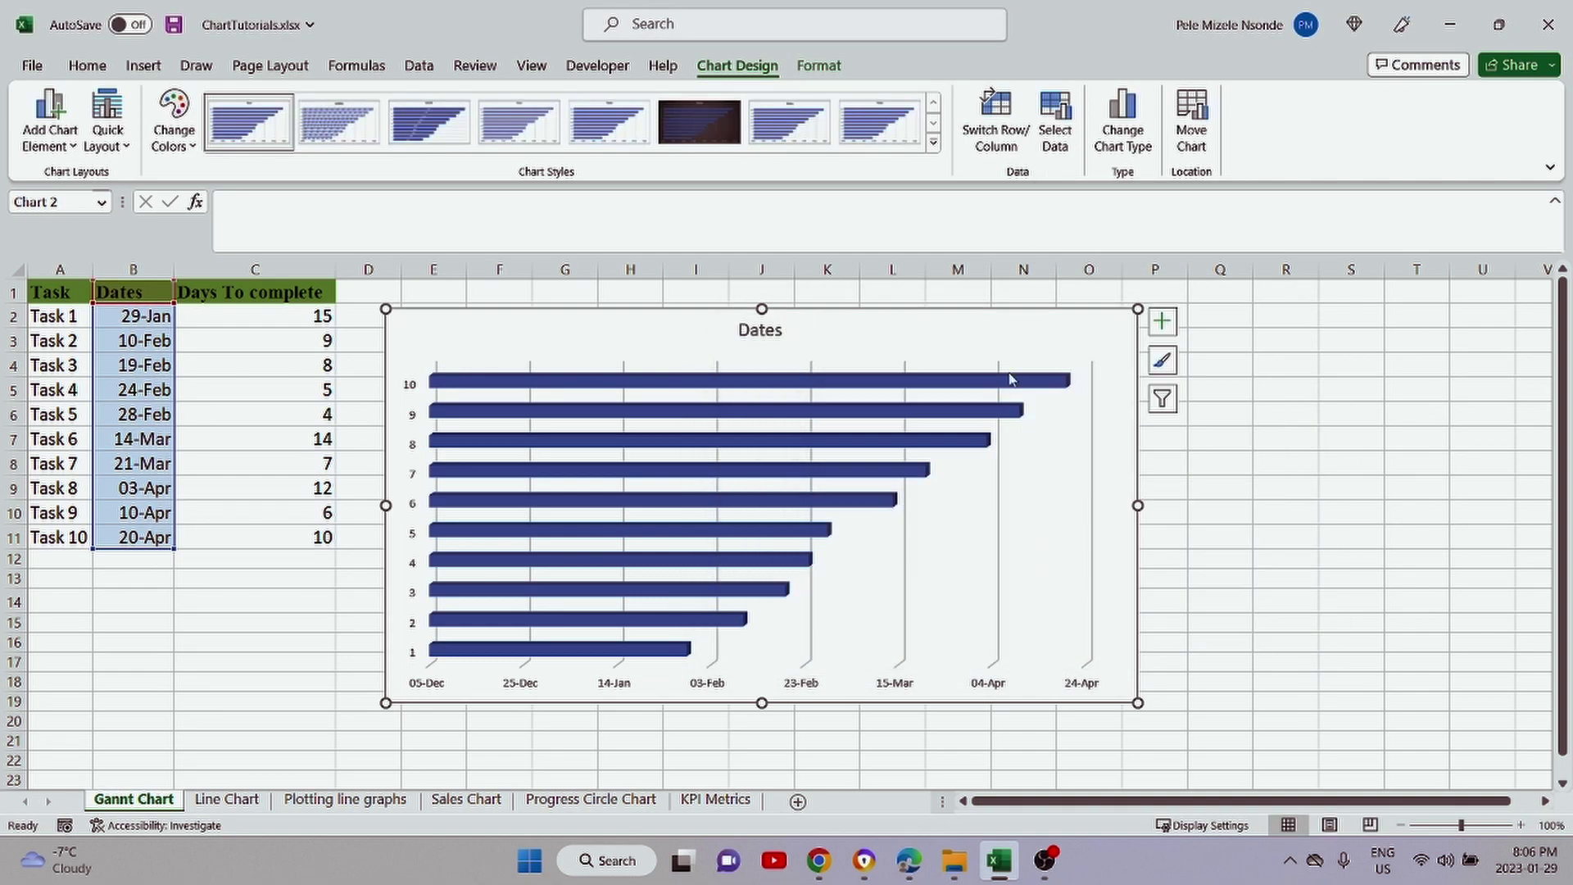
right_click(1096, 329)
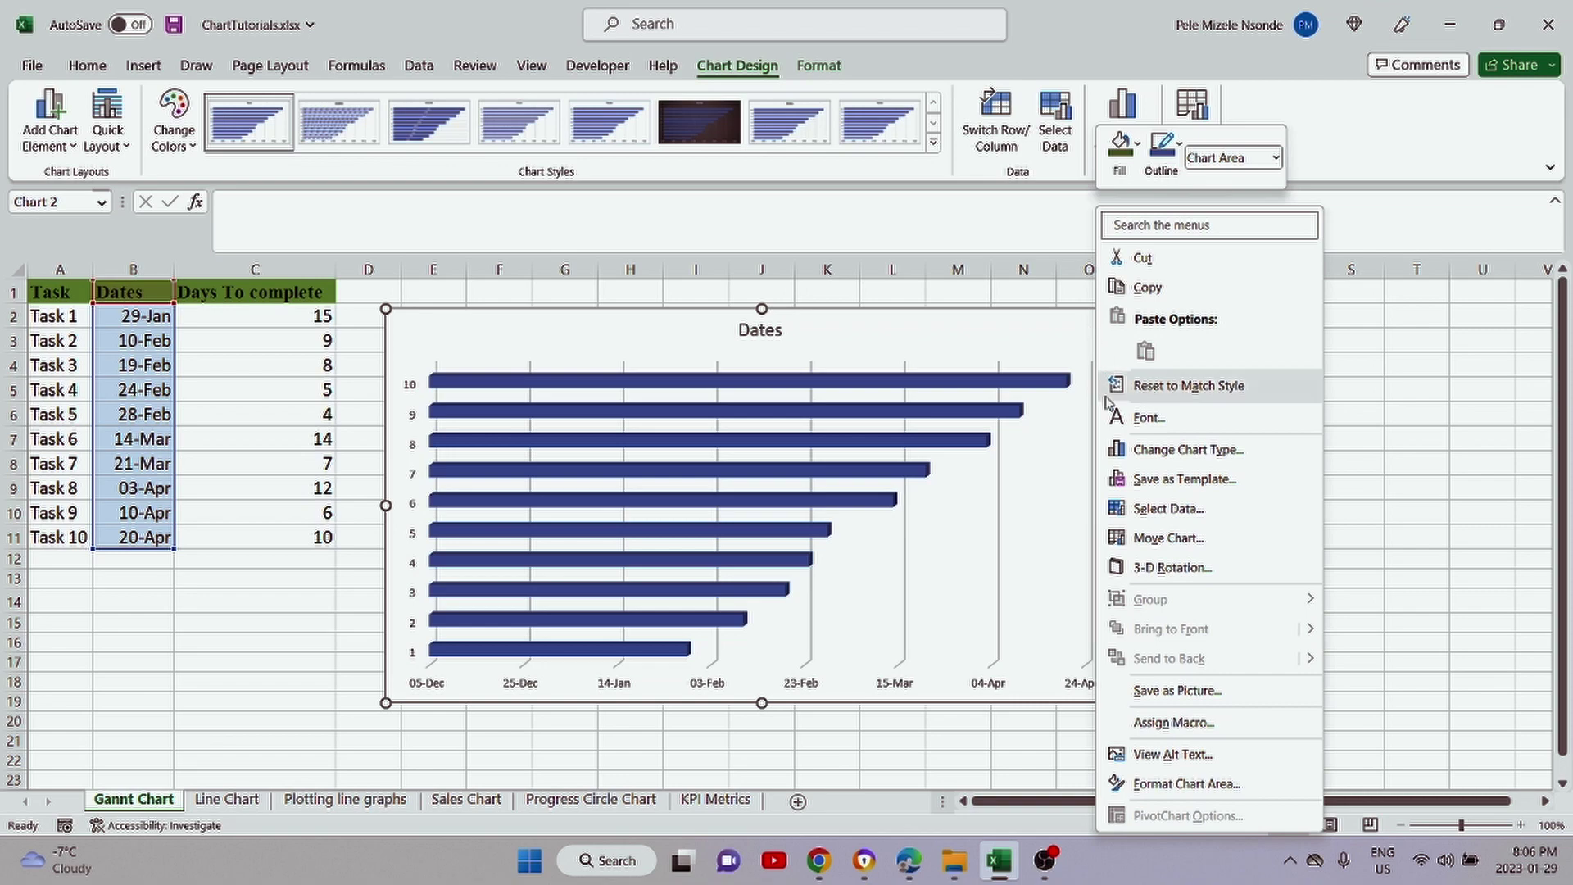
click(1156, 512)
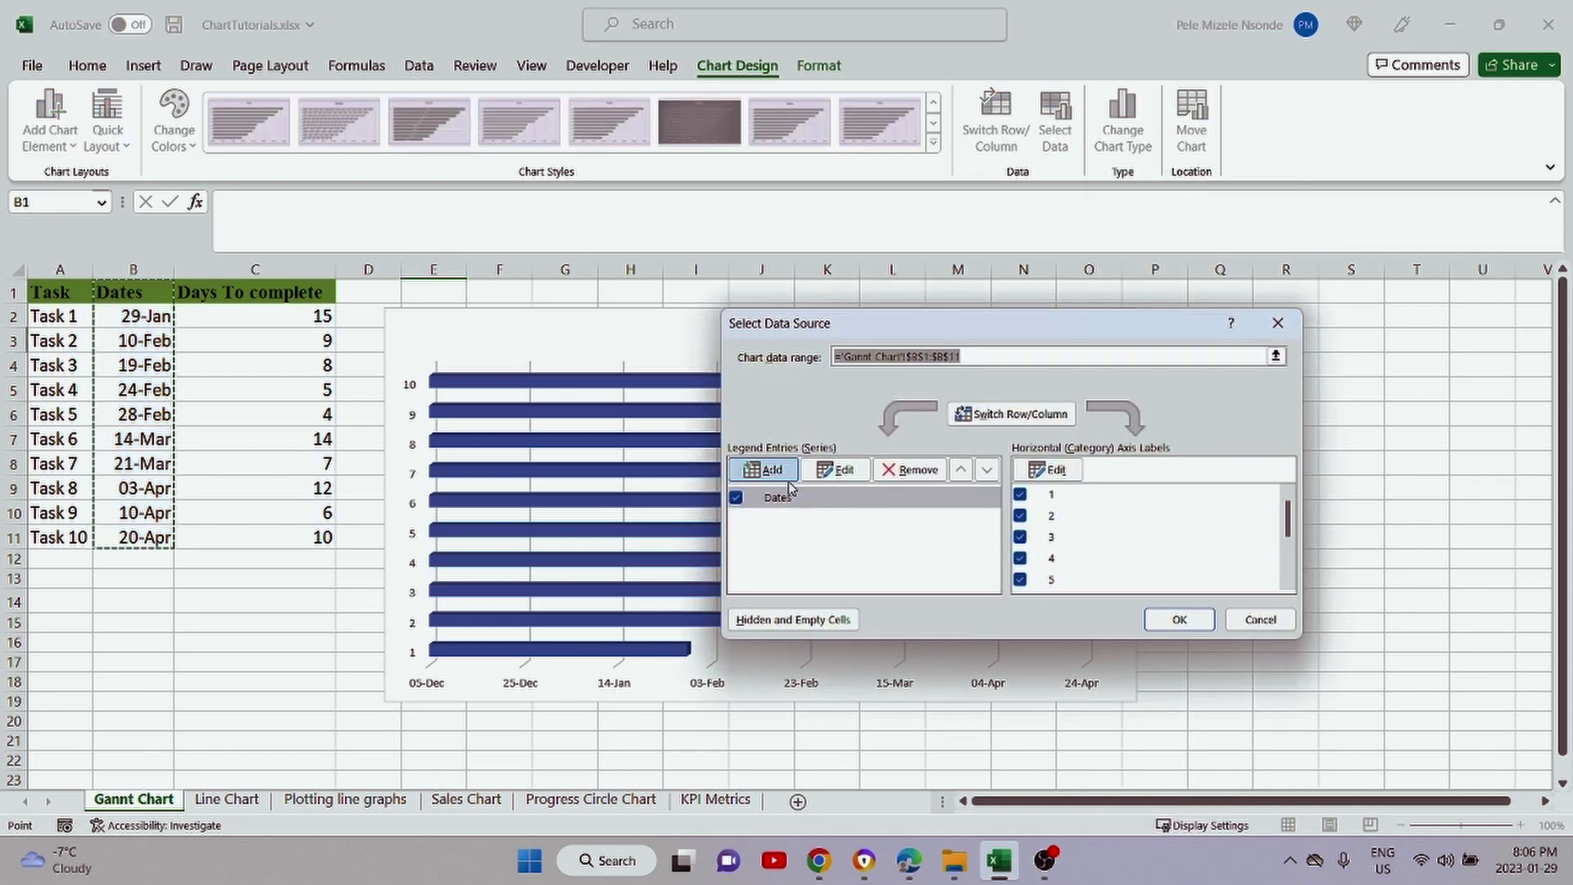
click(765, 470)
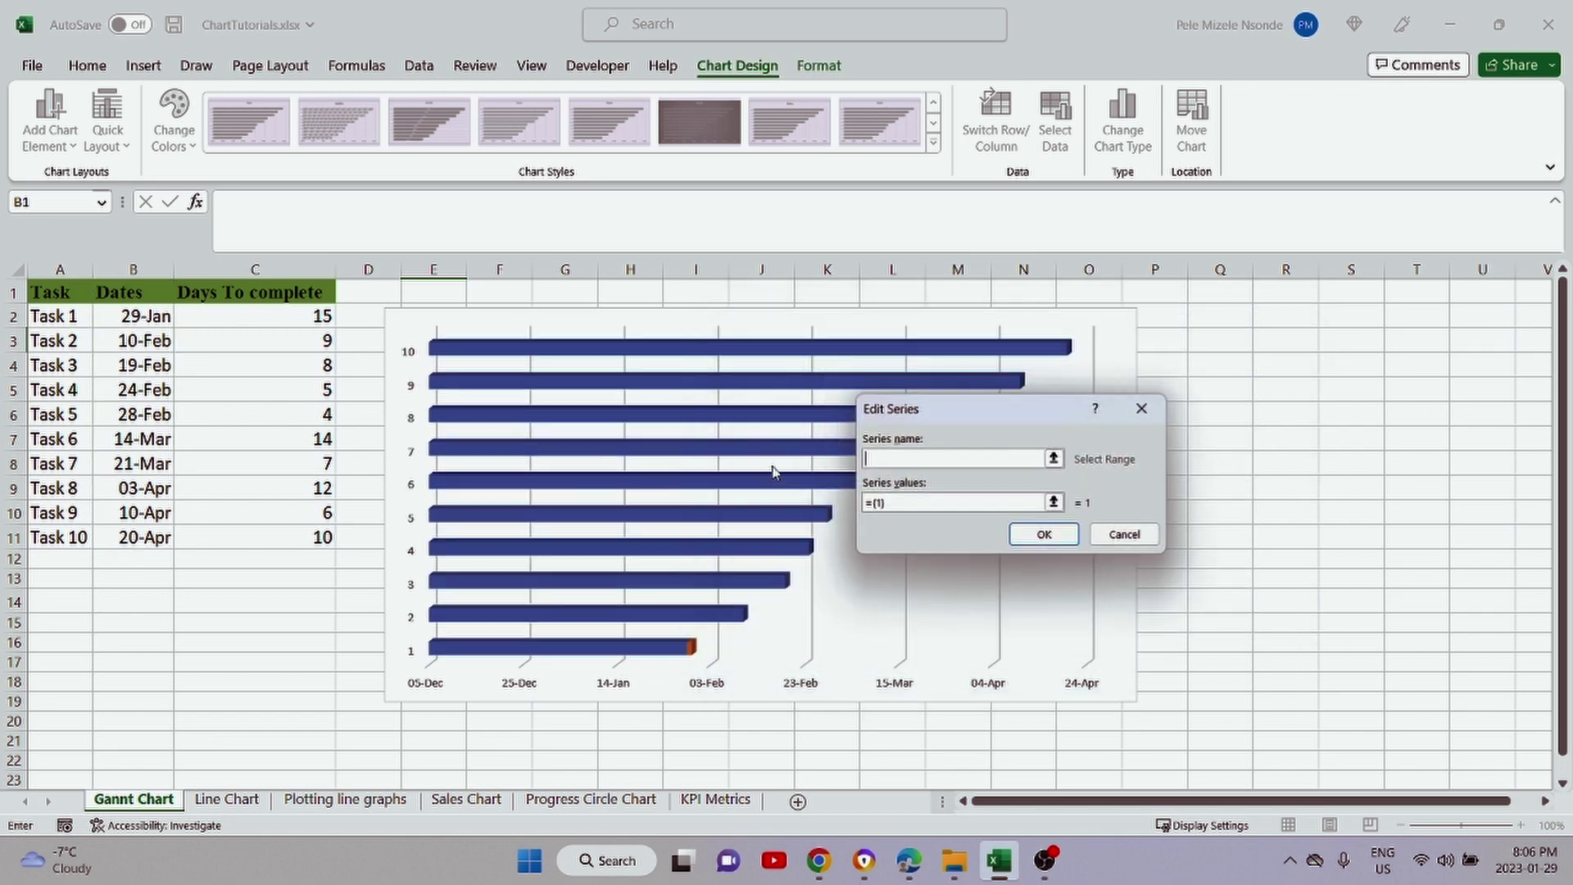
click(216, 297)
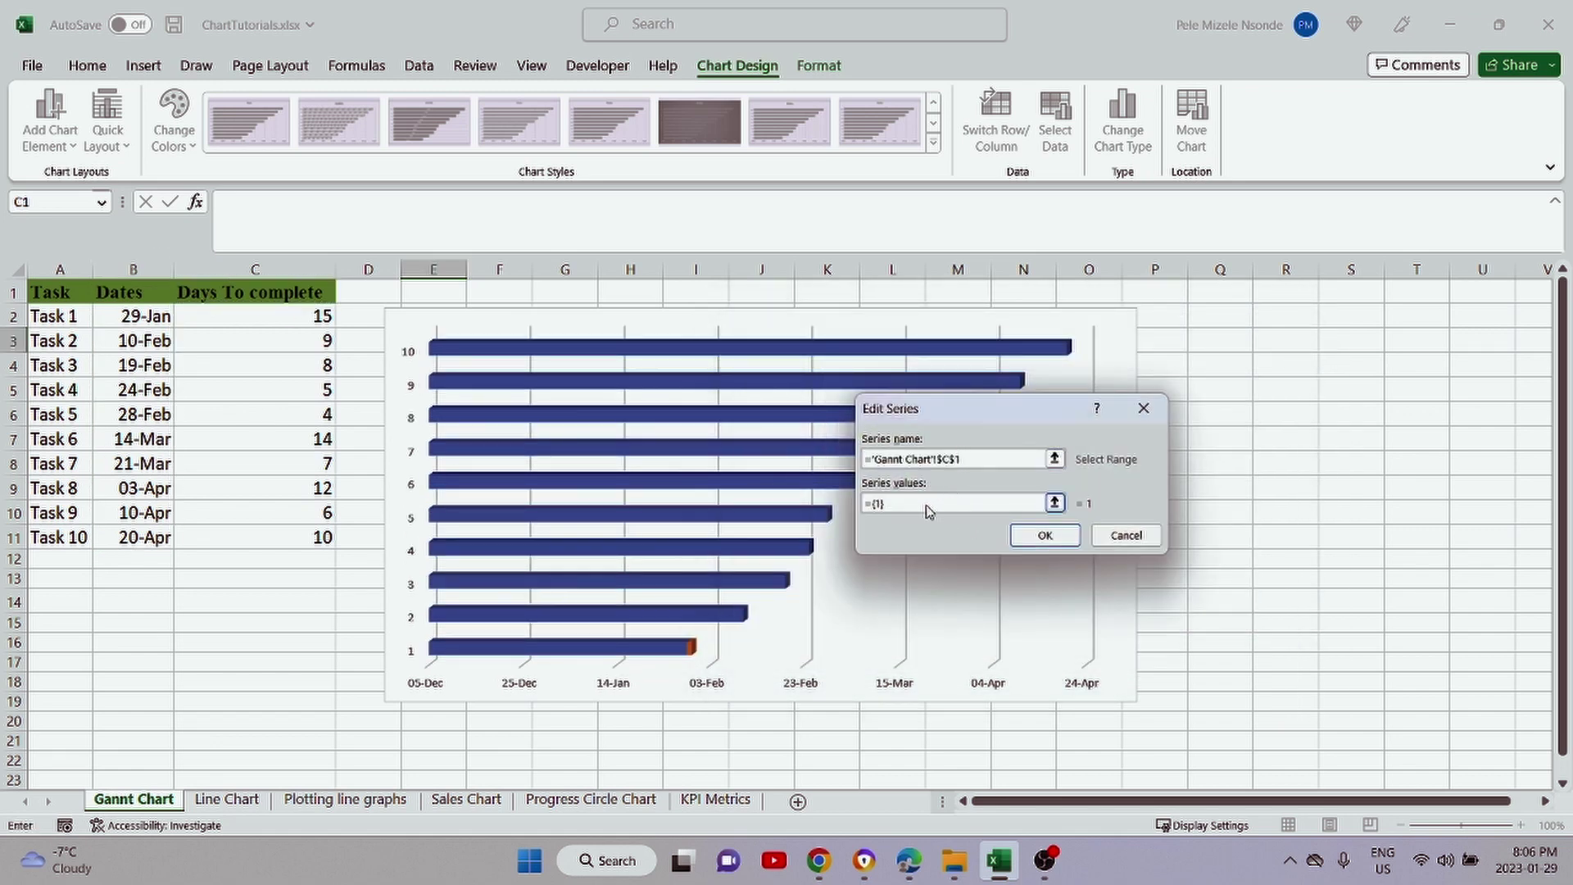
drag(864, 503, 948, 508)
key(BackSpace)
drag(253, 316, 241, 533)
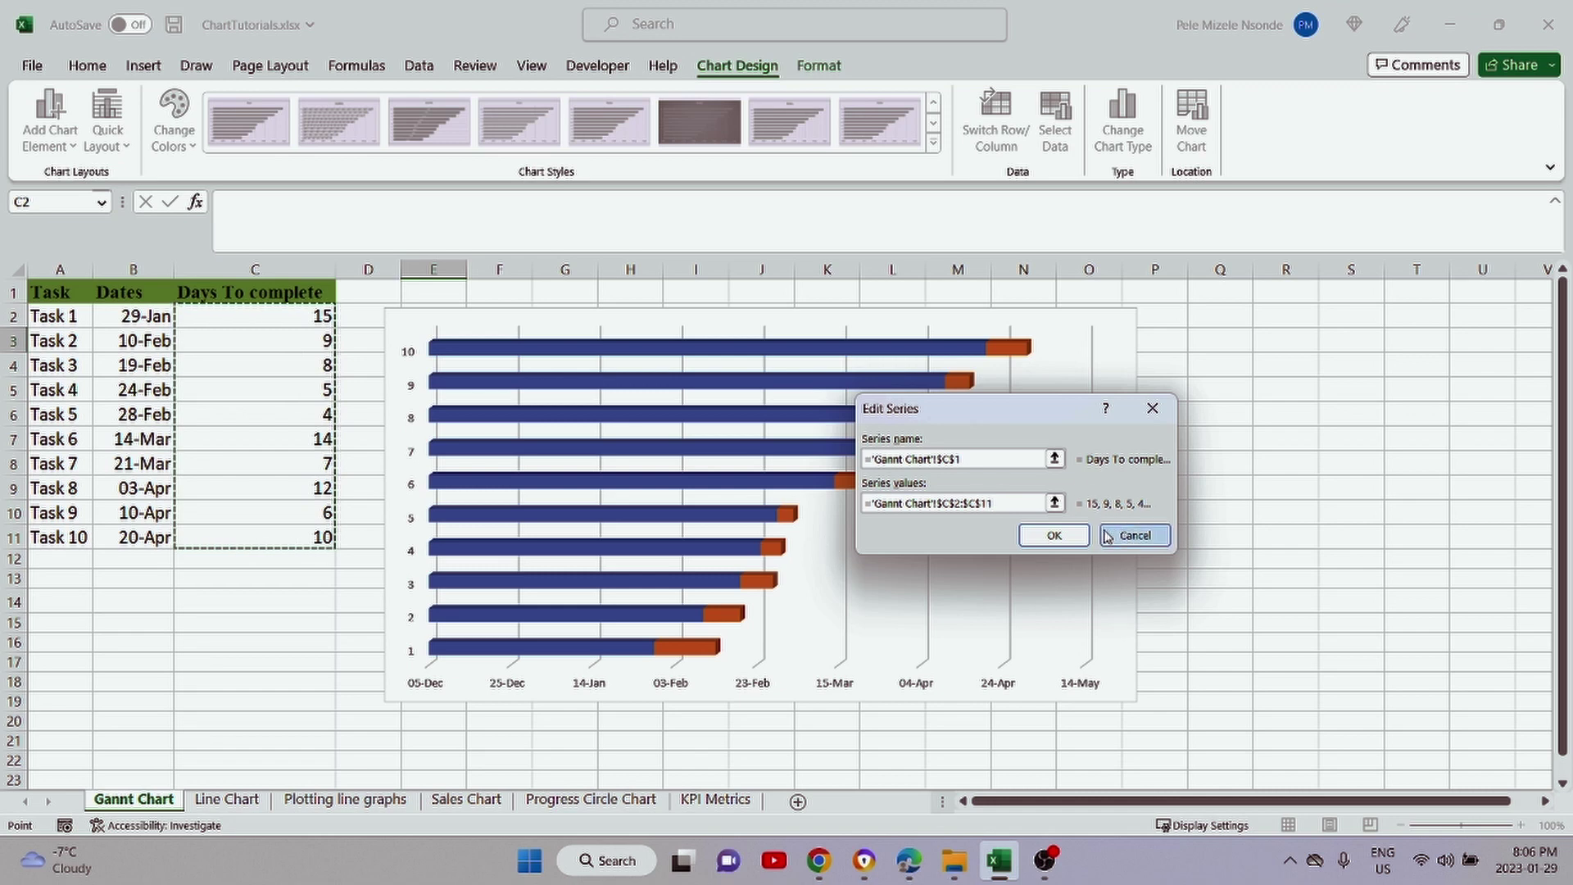
click(1068, 536)
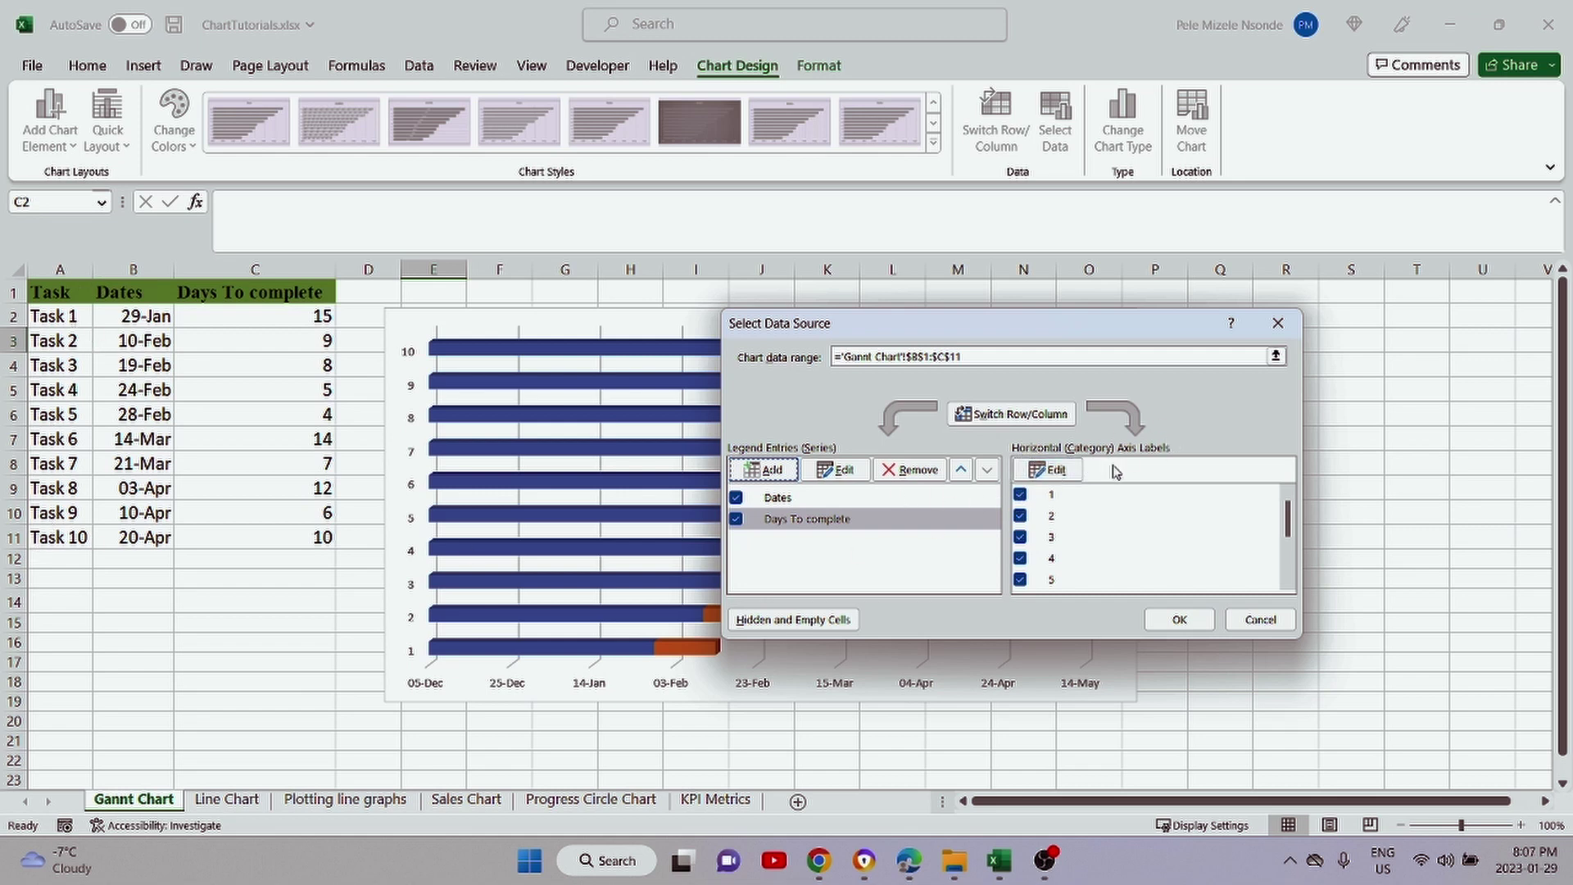
- Set the chart's category axis labels to the task names in A2:A11
click(1063, 472)
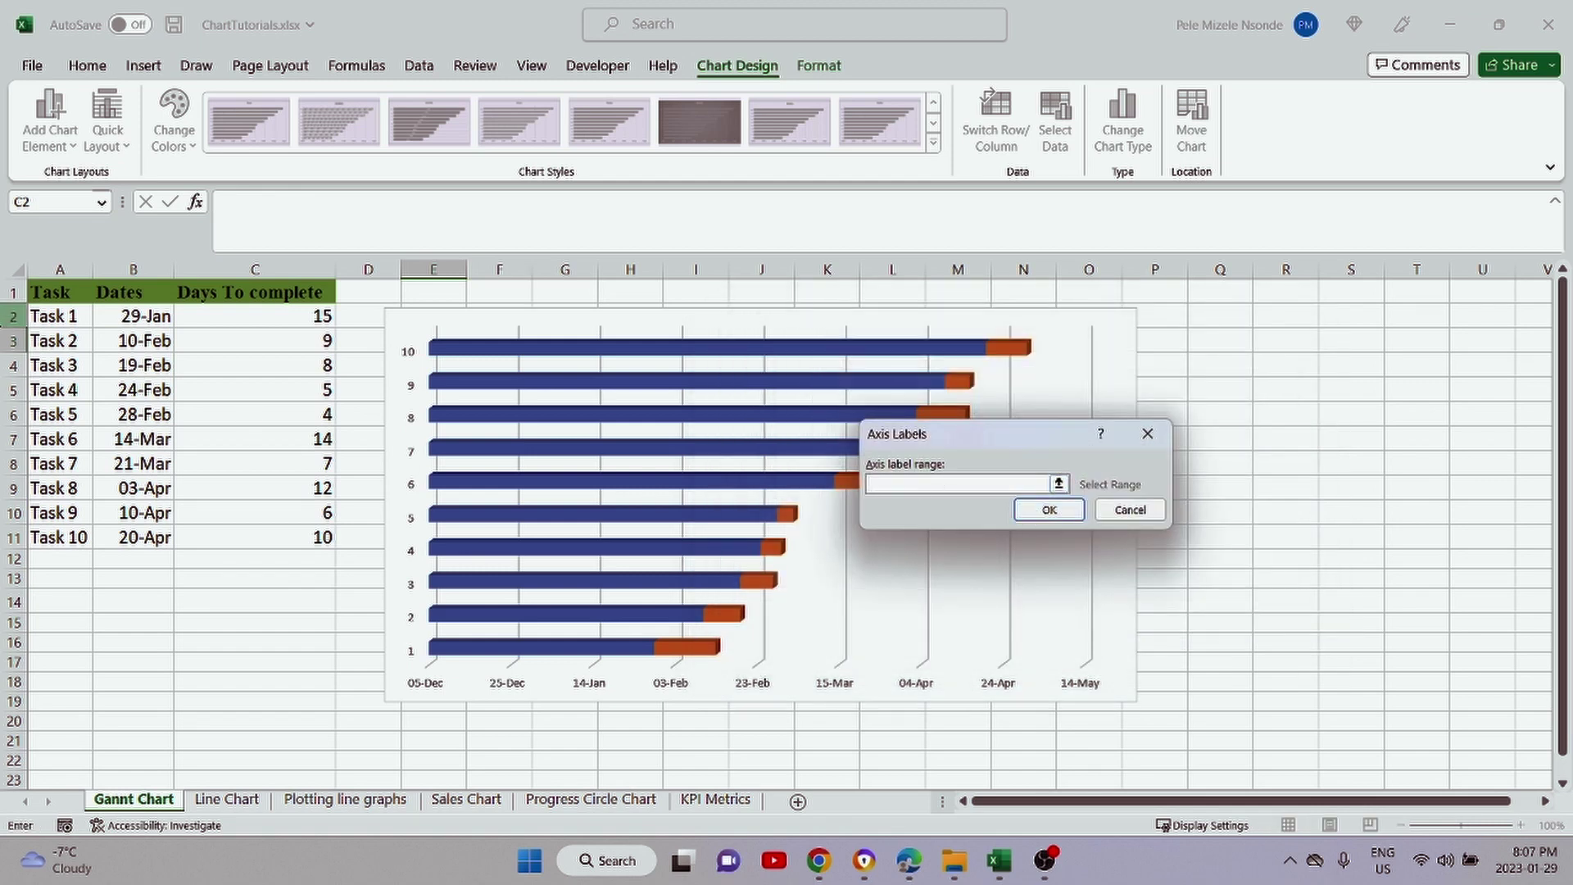
drag(47, 317, 75, 536)
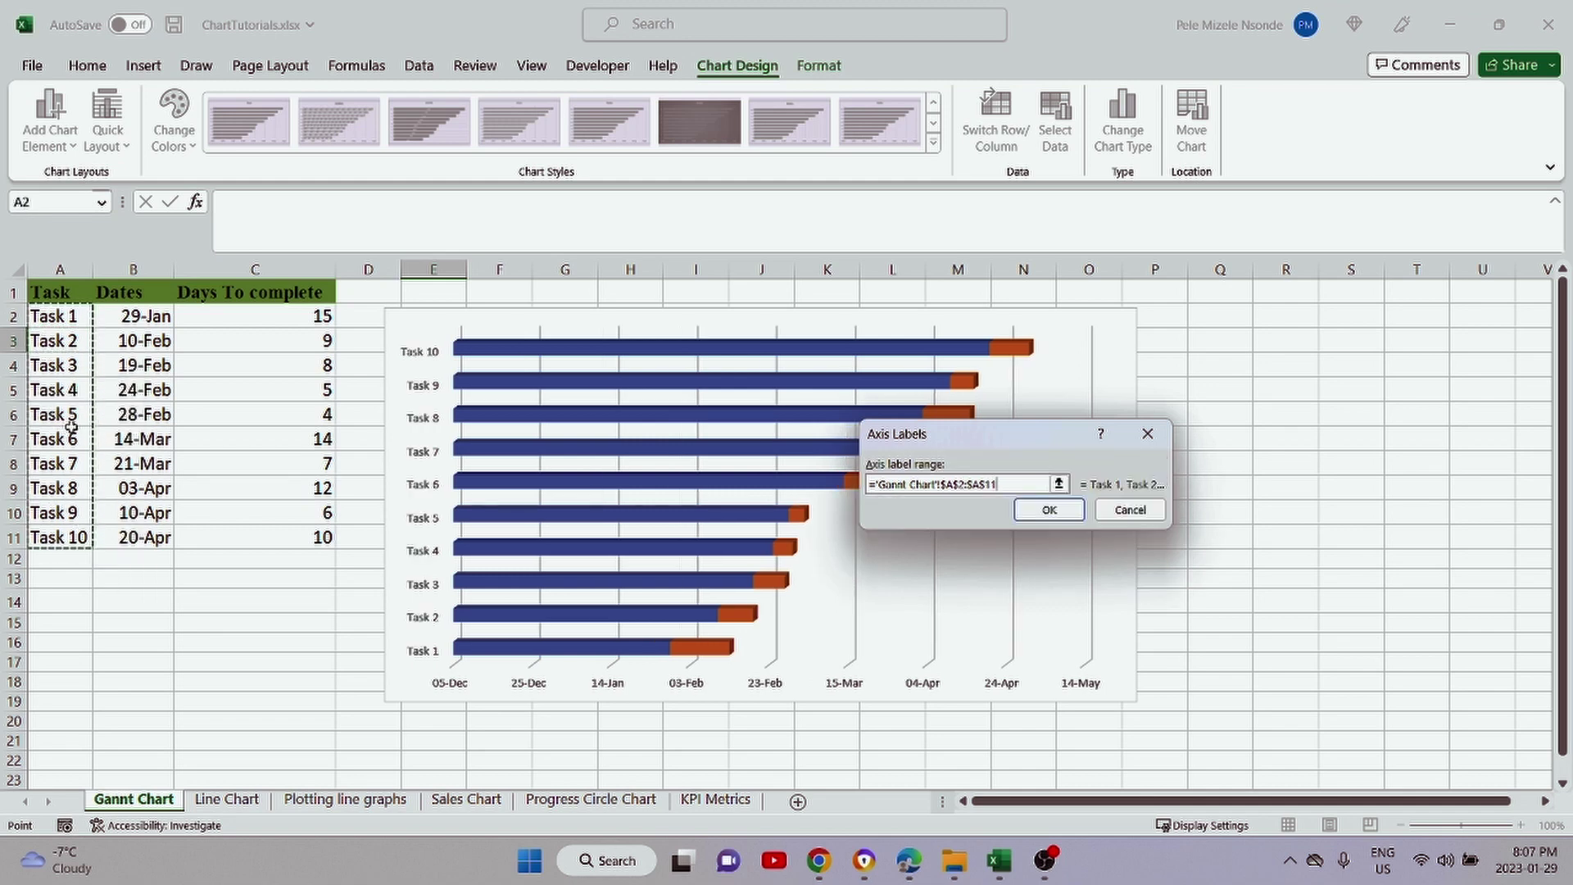
click(1049, 511)
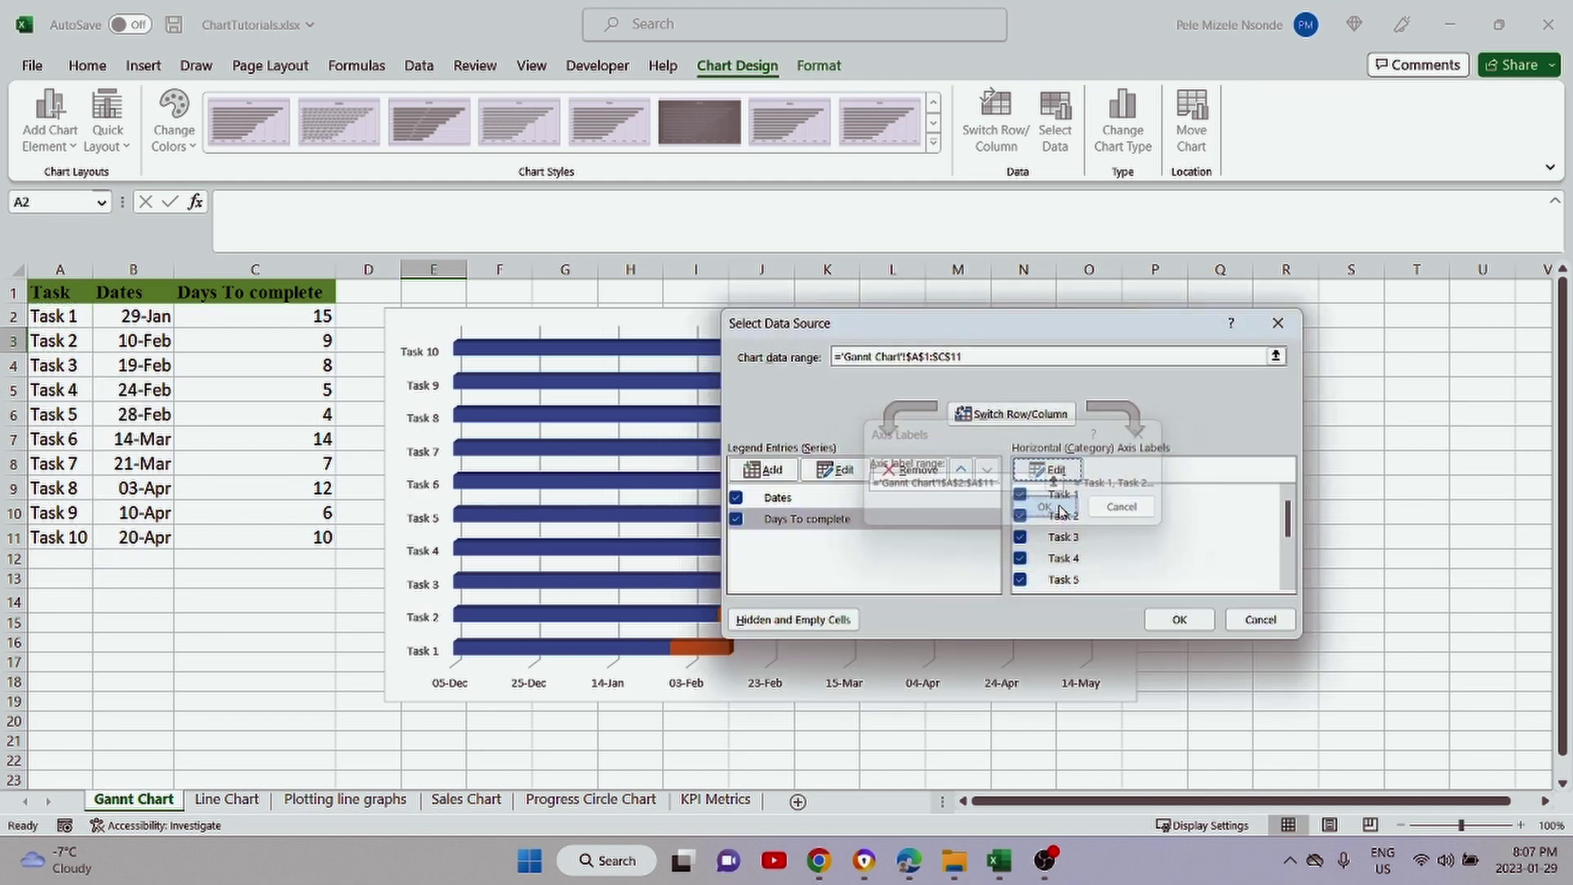
- Apply the data source changes and list the task categories on the chart's vertical axis in reverse order
click(1183, 620)
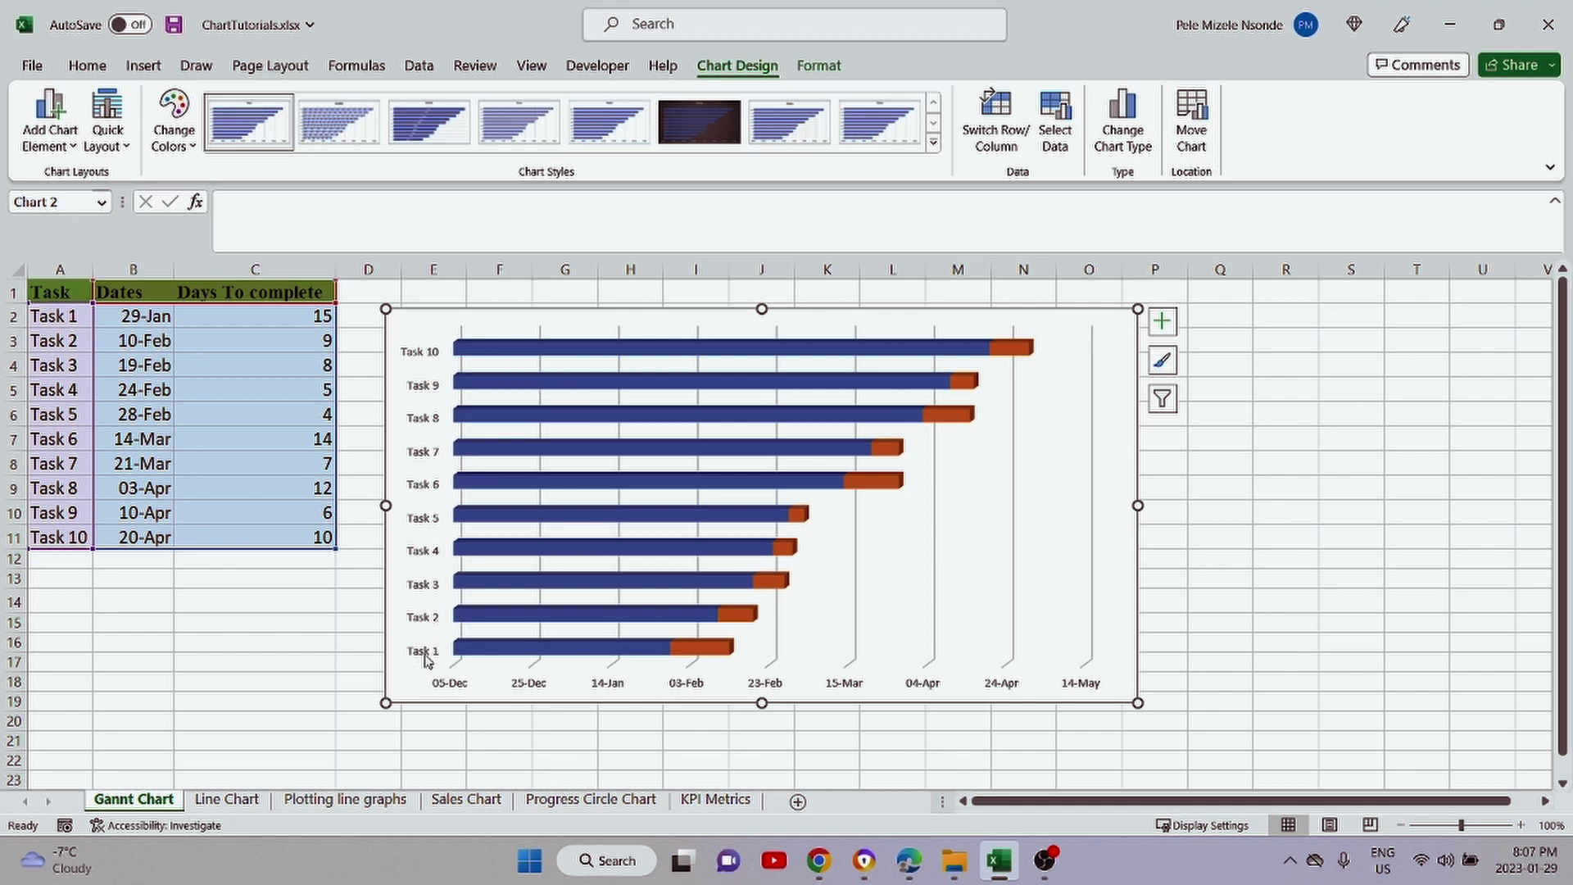
click(421, 391)
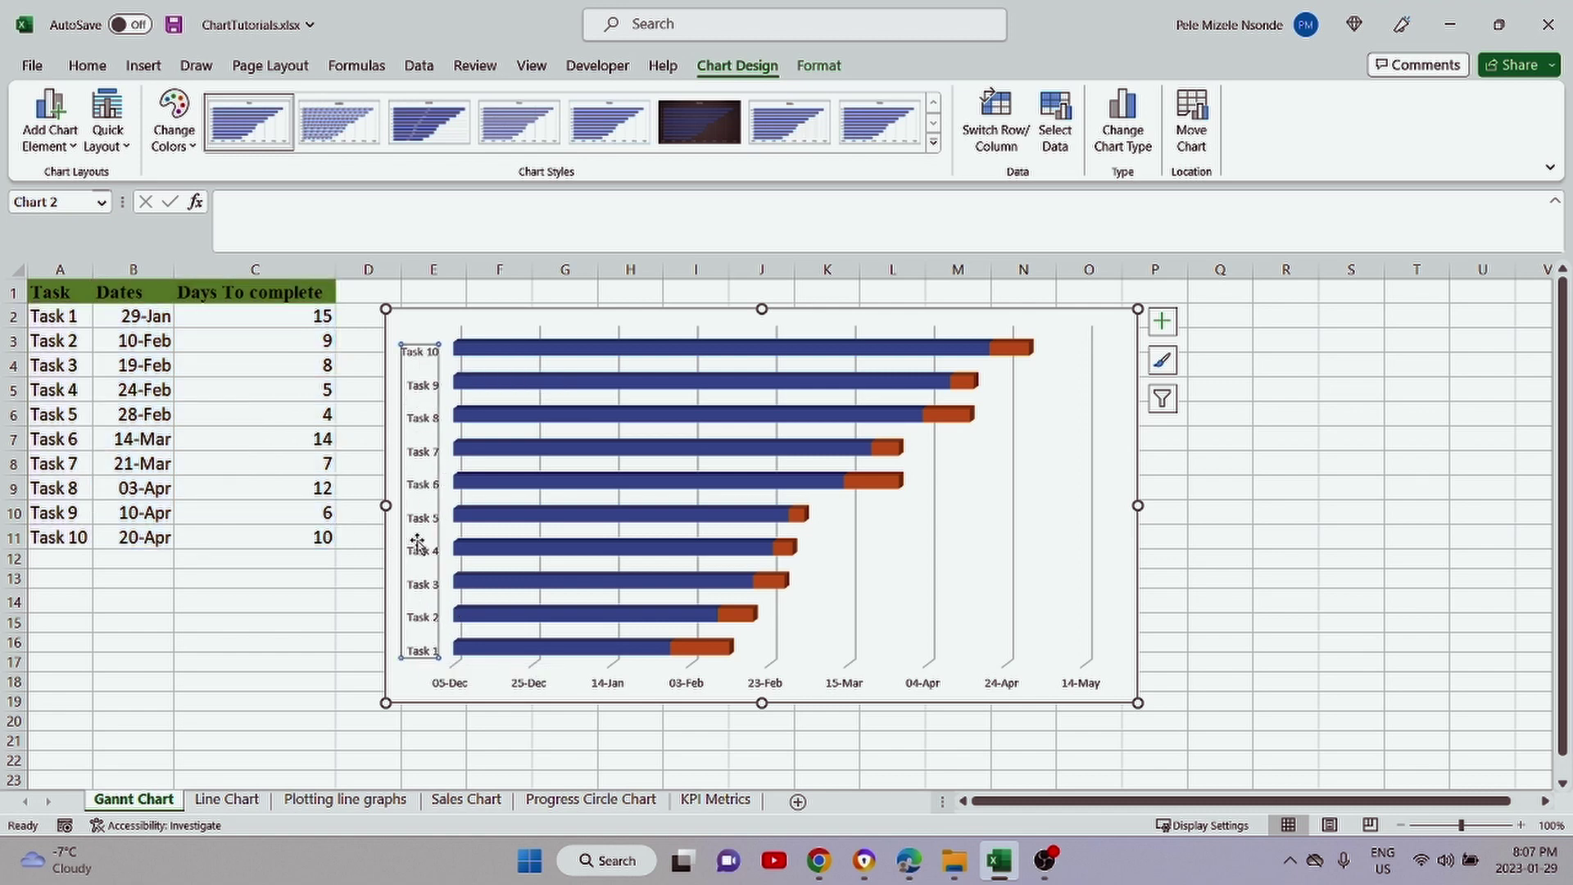
right_click(424, 420)
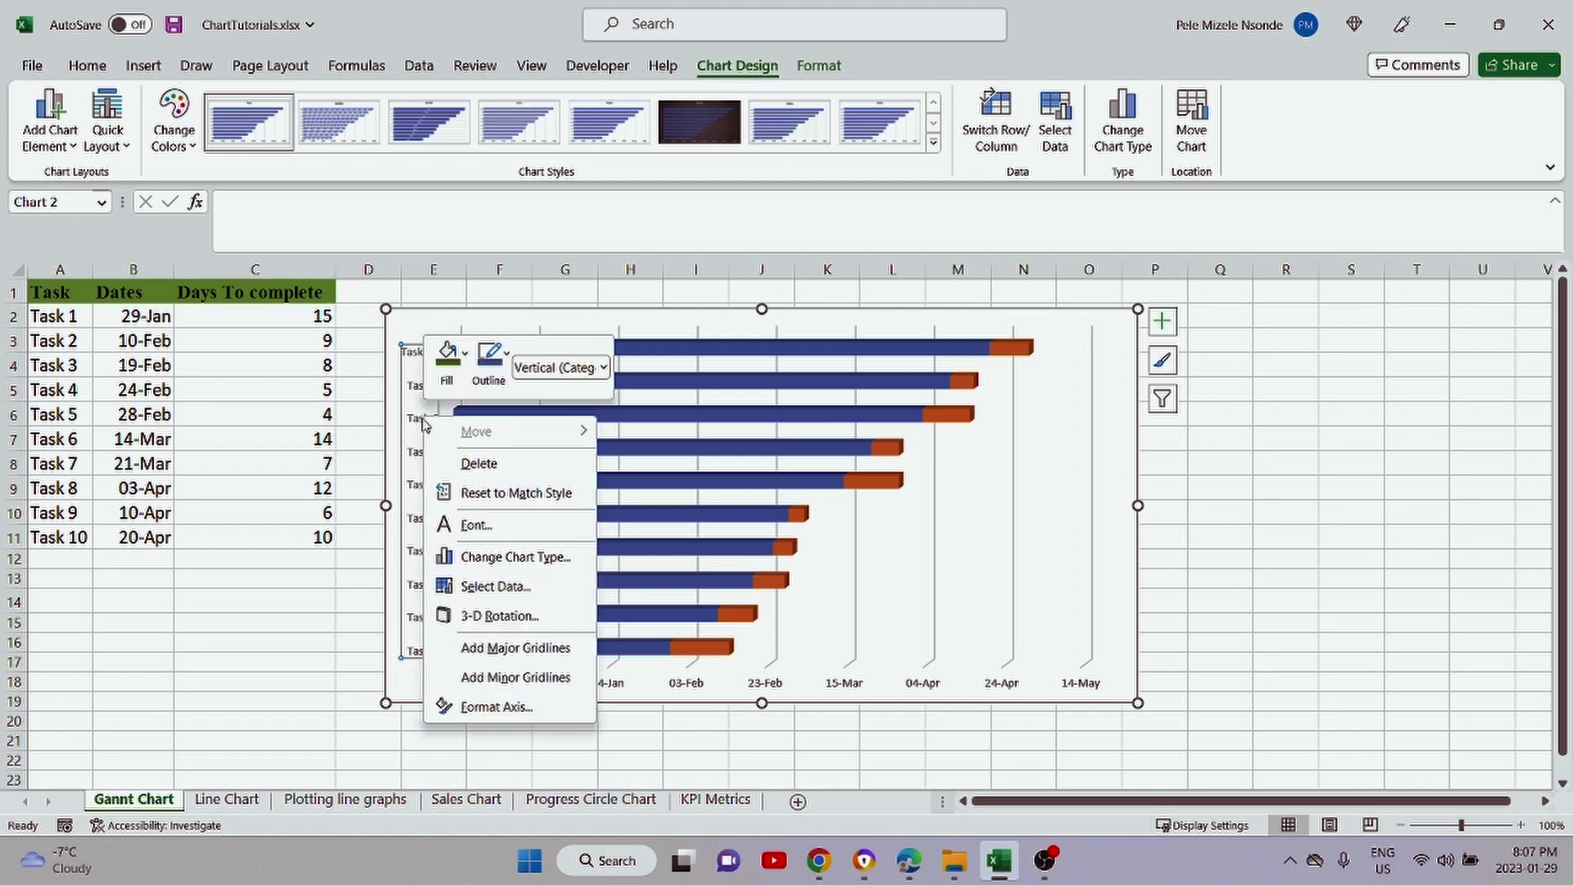
click(504, 707)
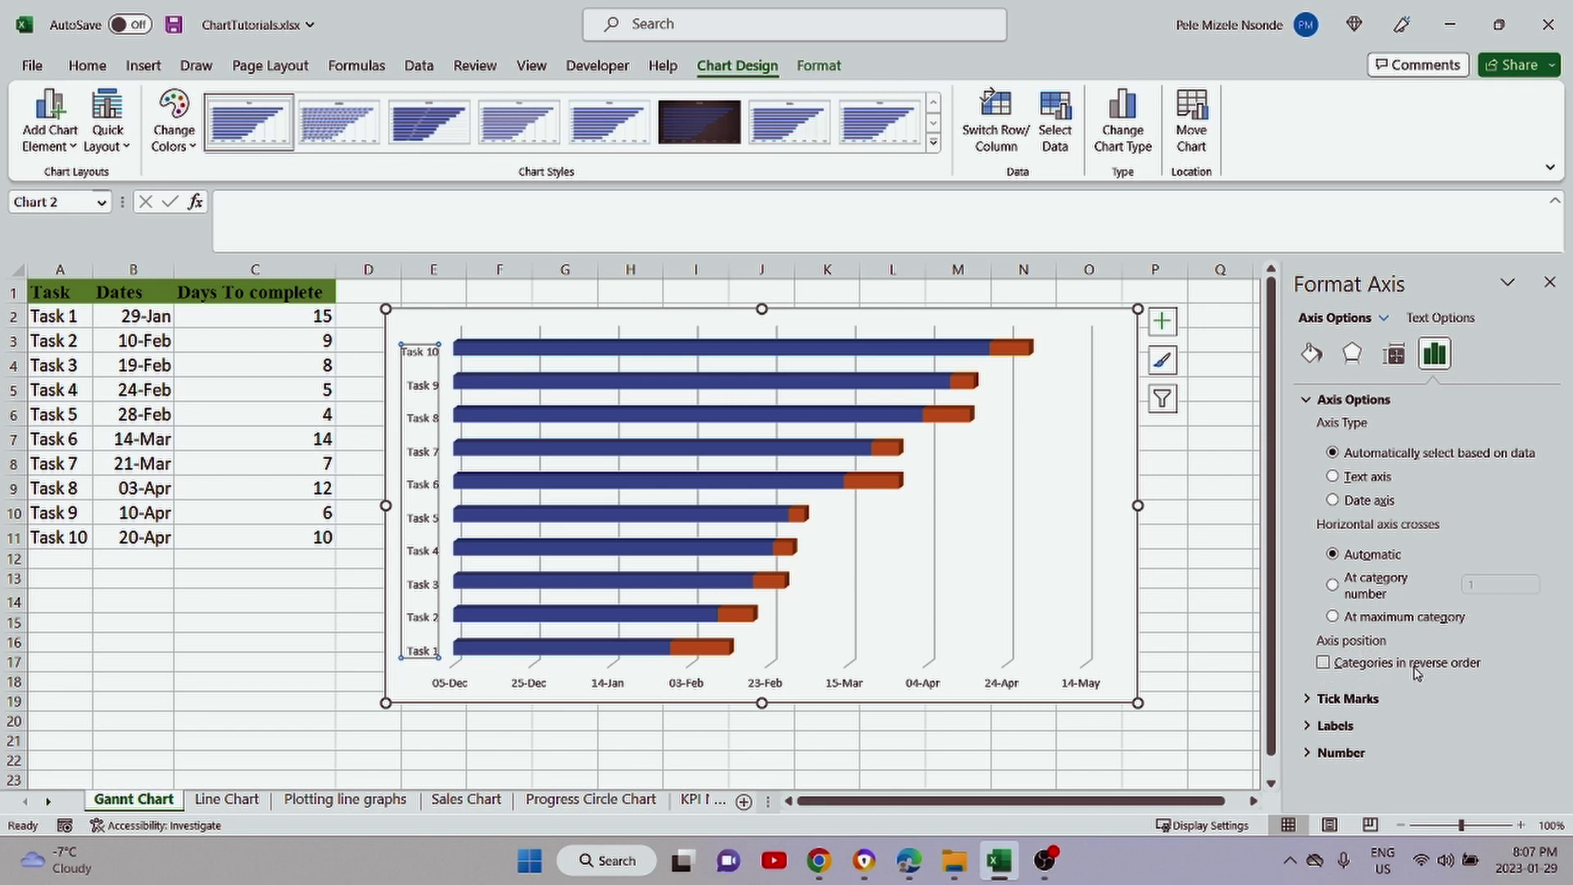
click(1324, 663)
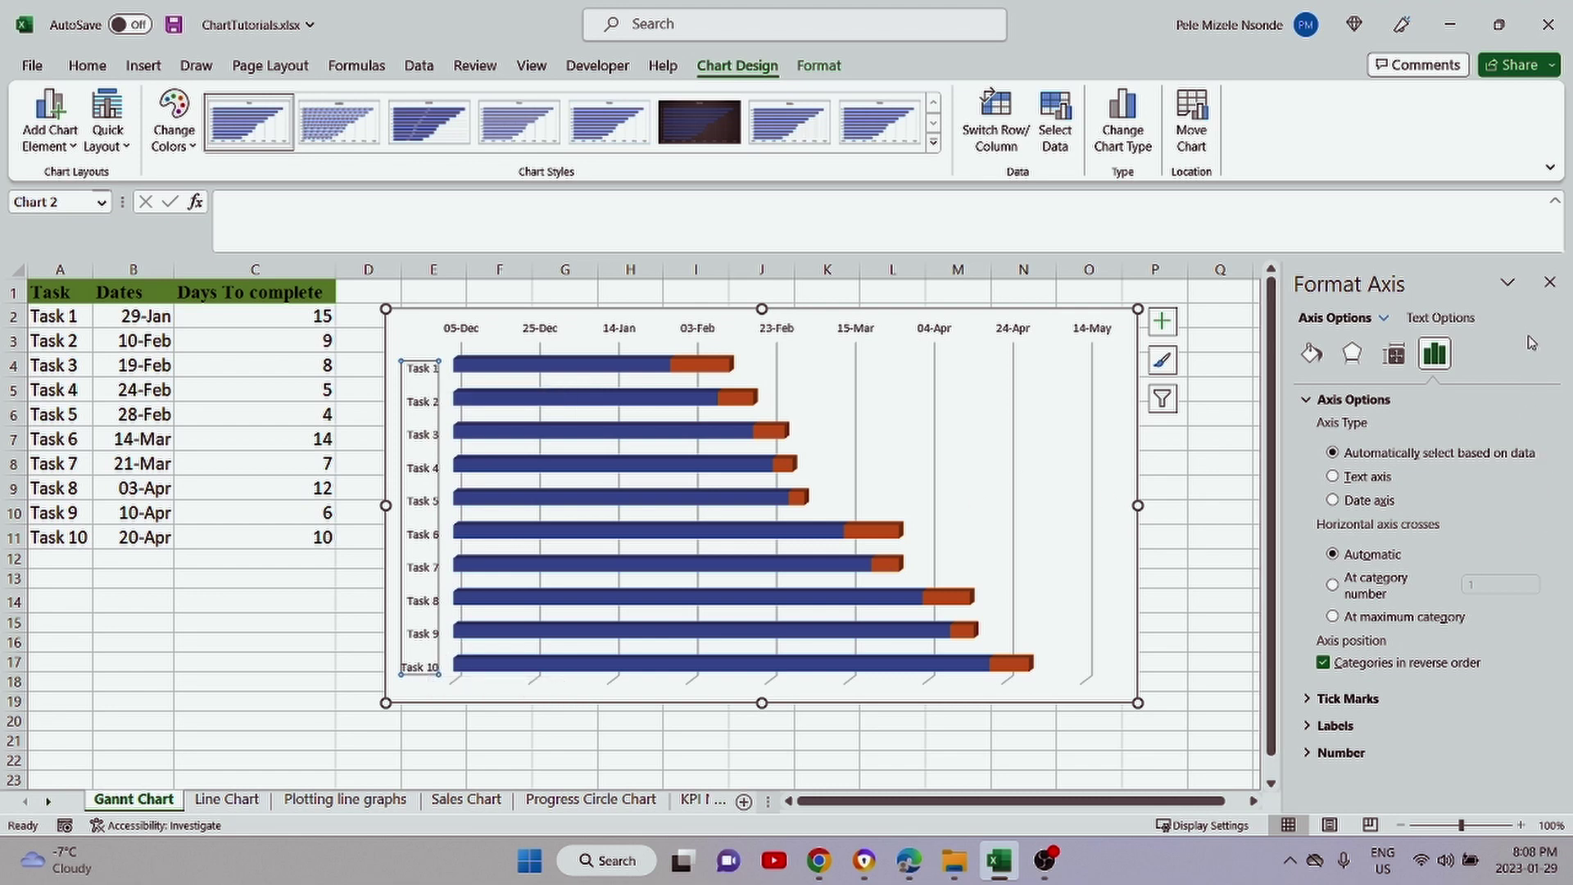
click(1549, 282)
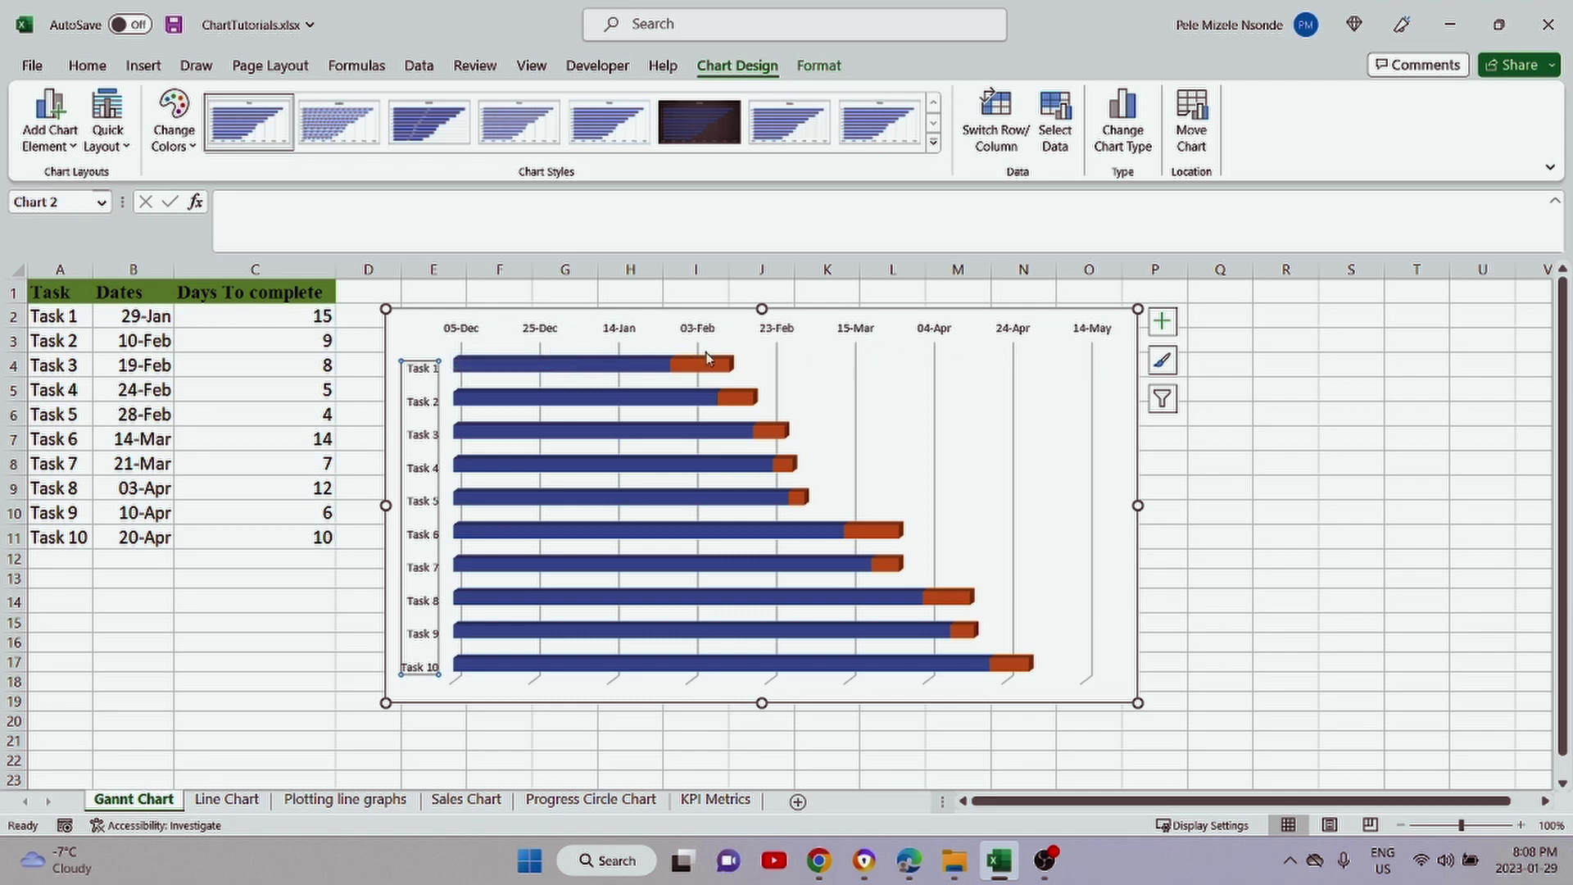
- Set the fill of the Dates series bars to No fill, trying a solid fill along the way
click(537, 376)
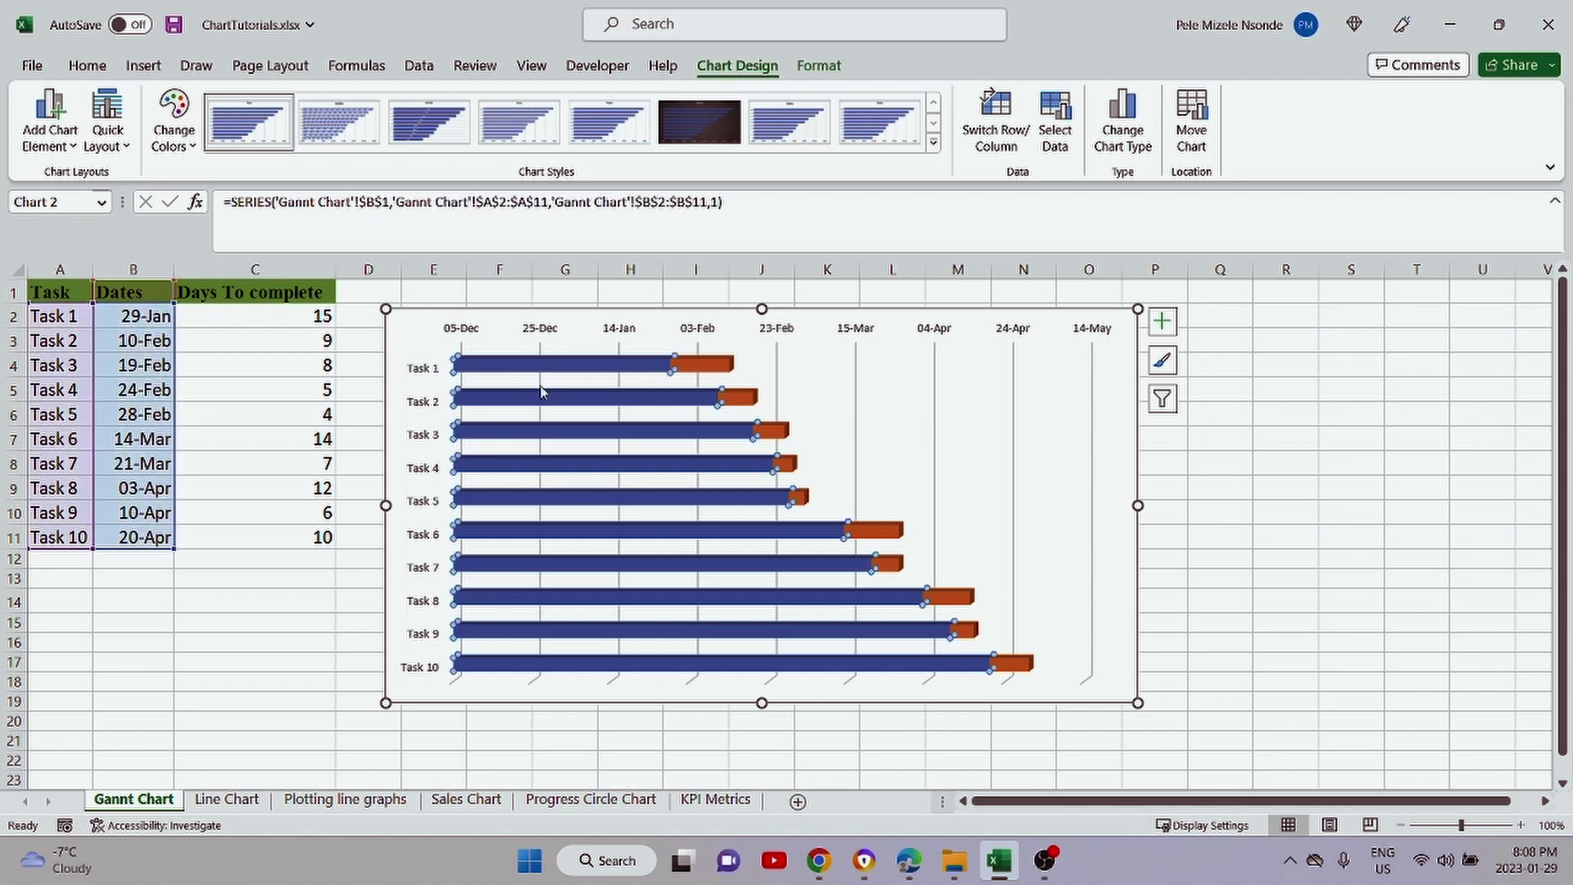
right_click(542, 403)
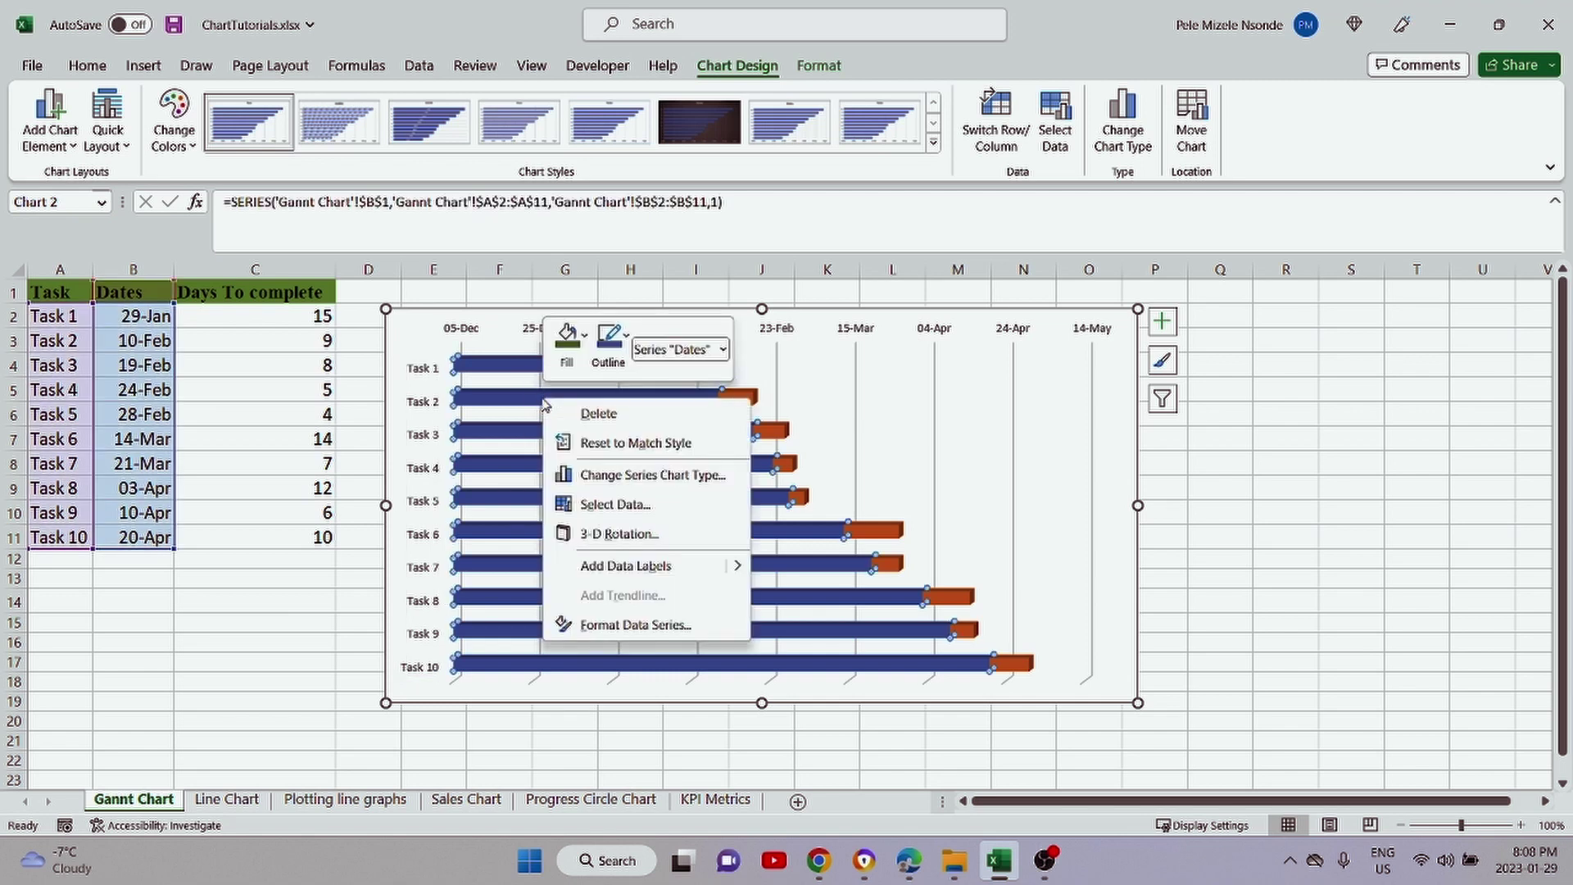
click(624, 625)
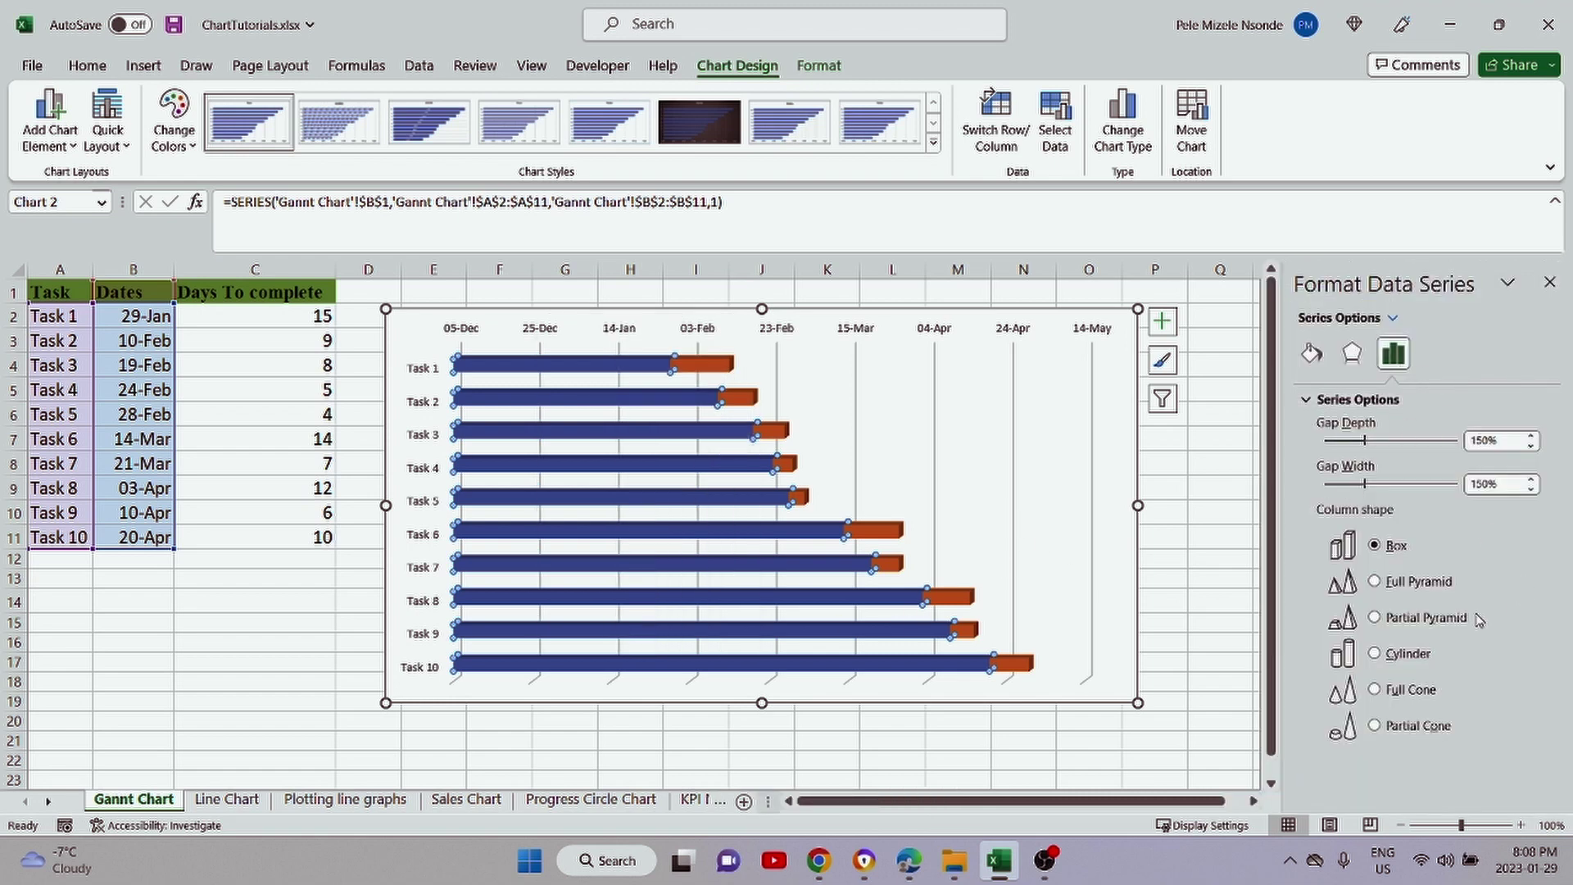
click(1308, 400)
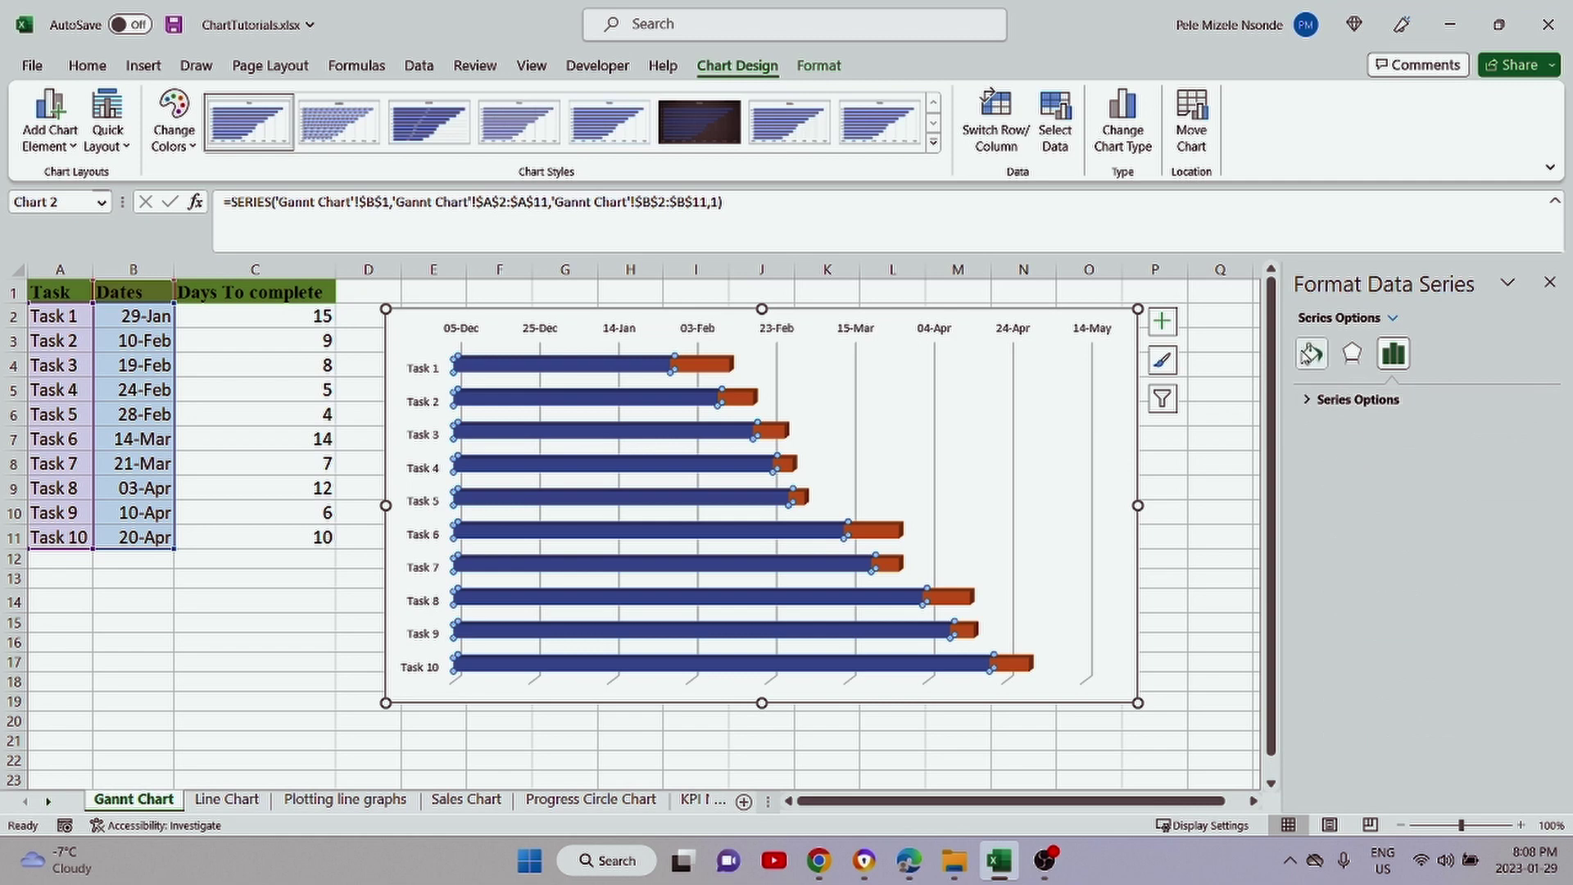
click(1311, 353)
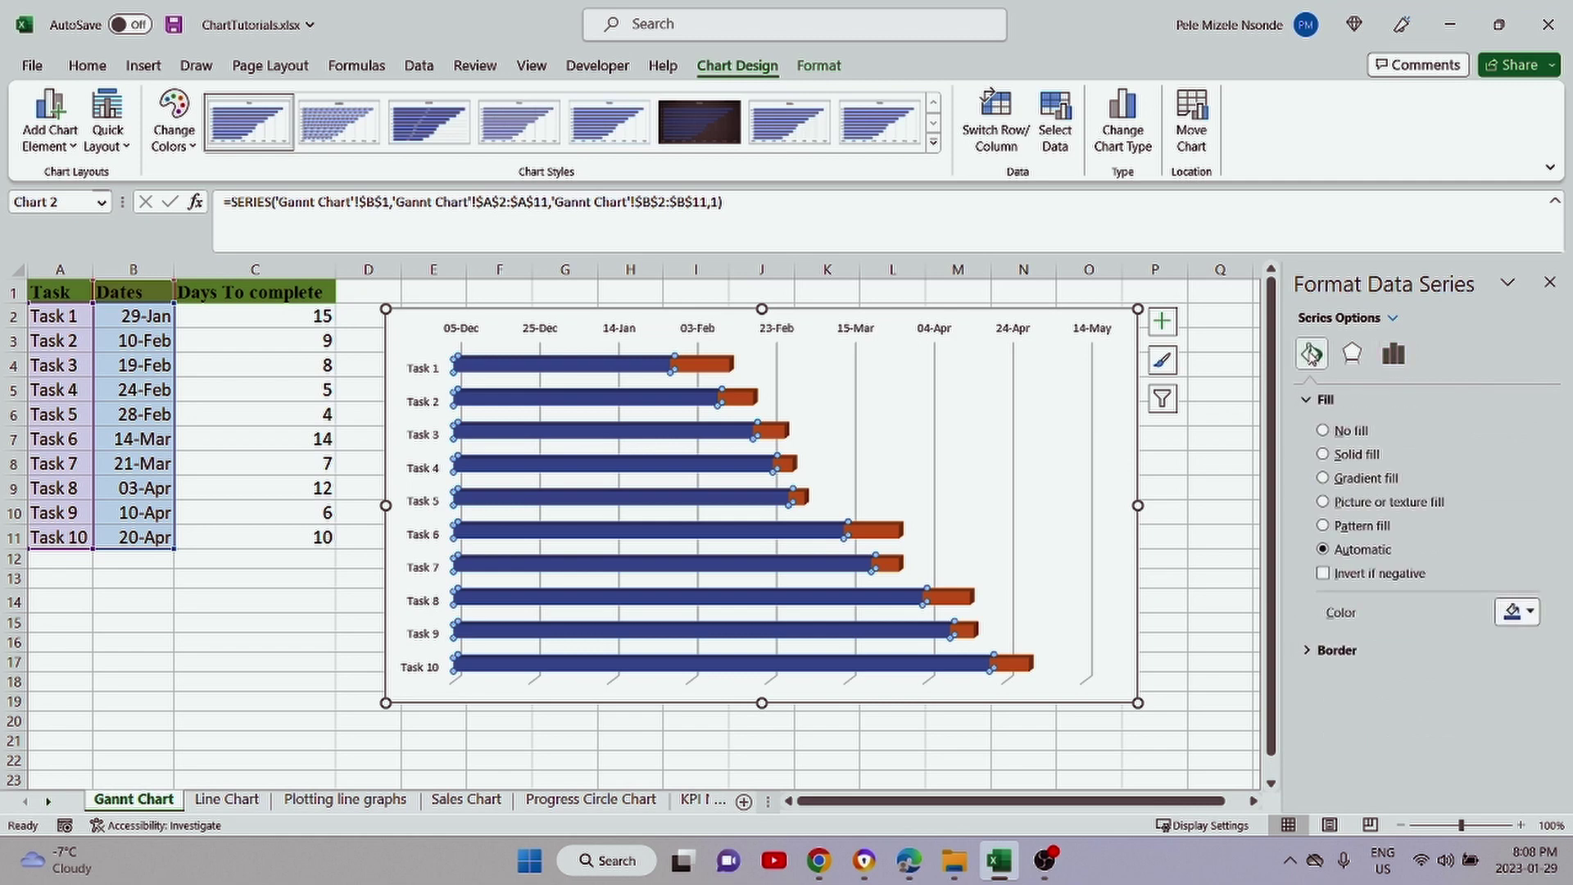
click(1323, 431)
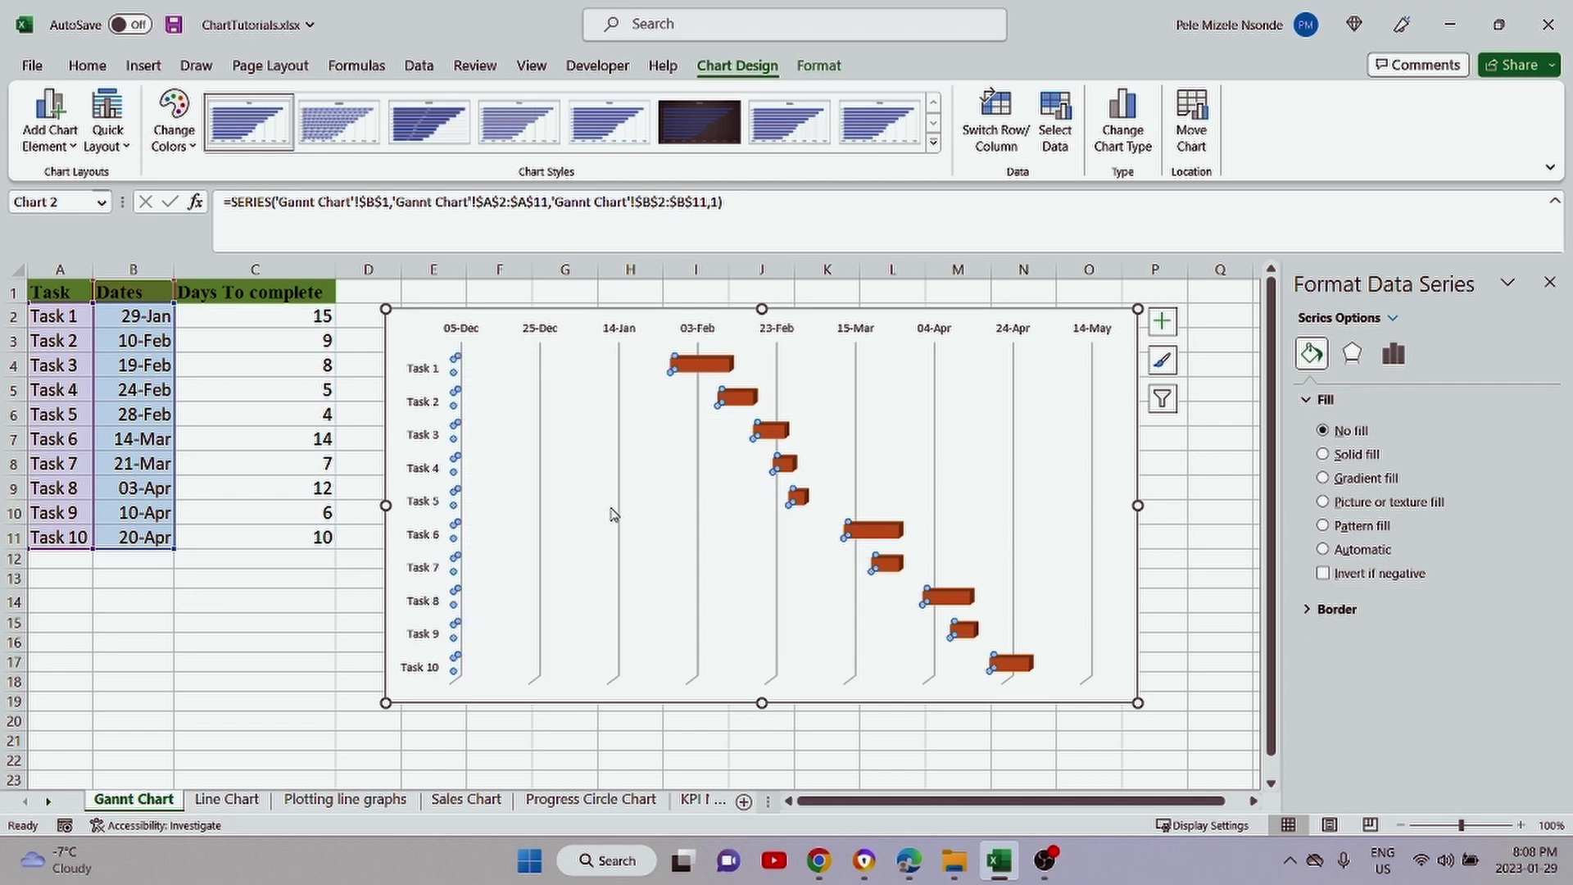
click(1324, 454)
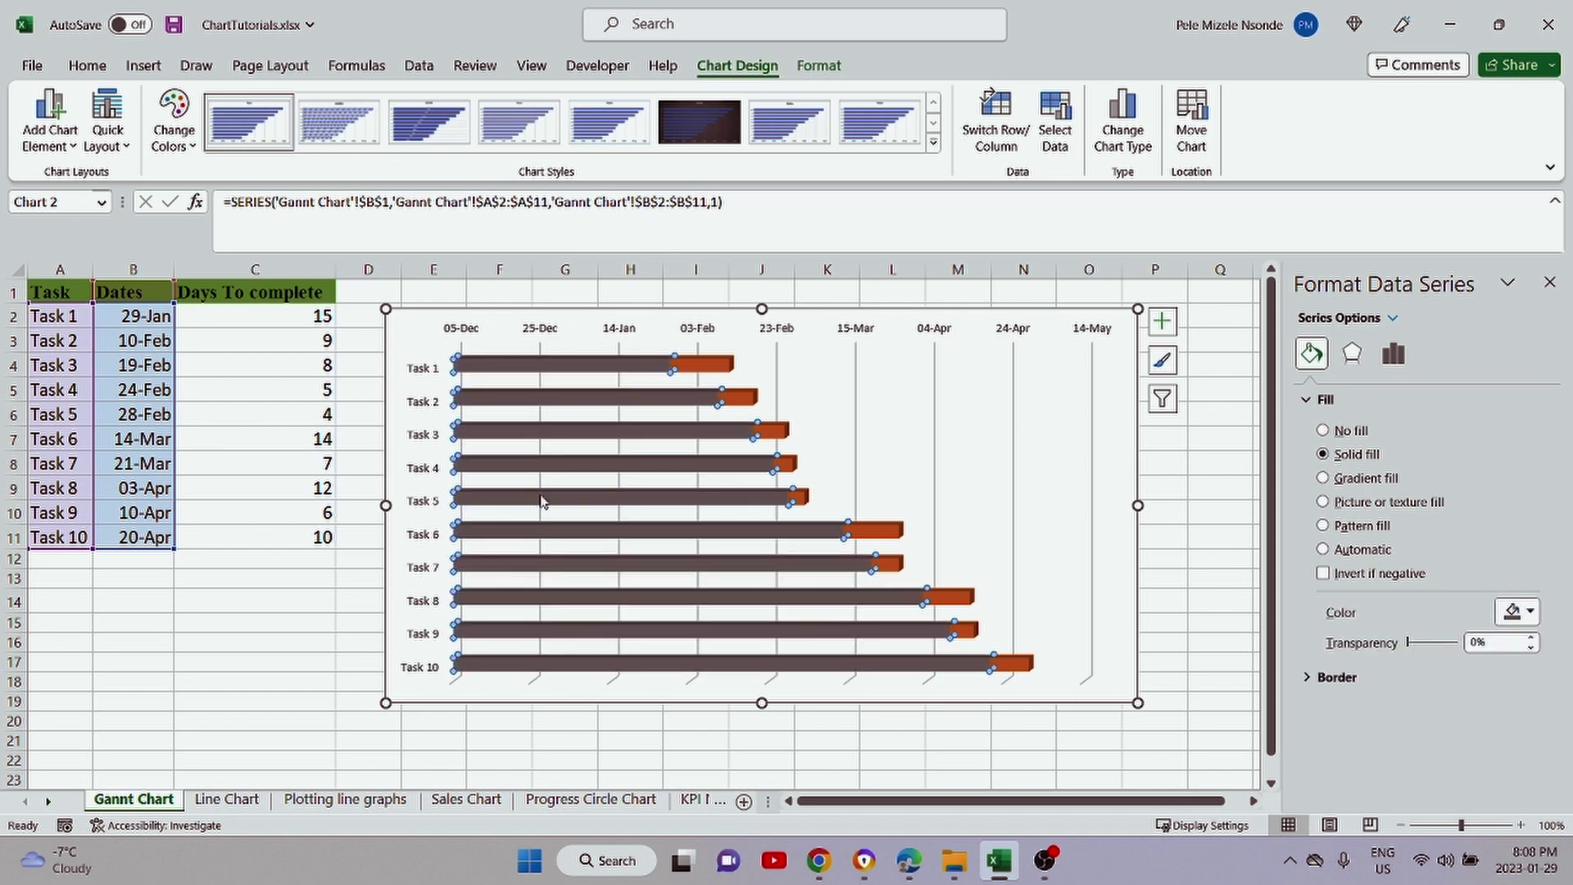
click(1323, 430)
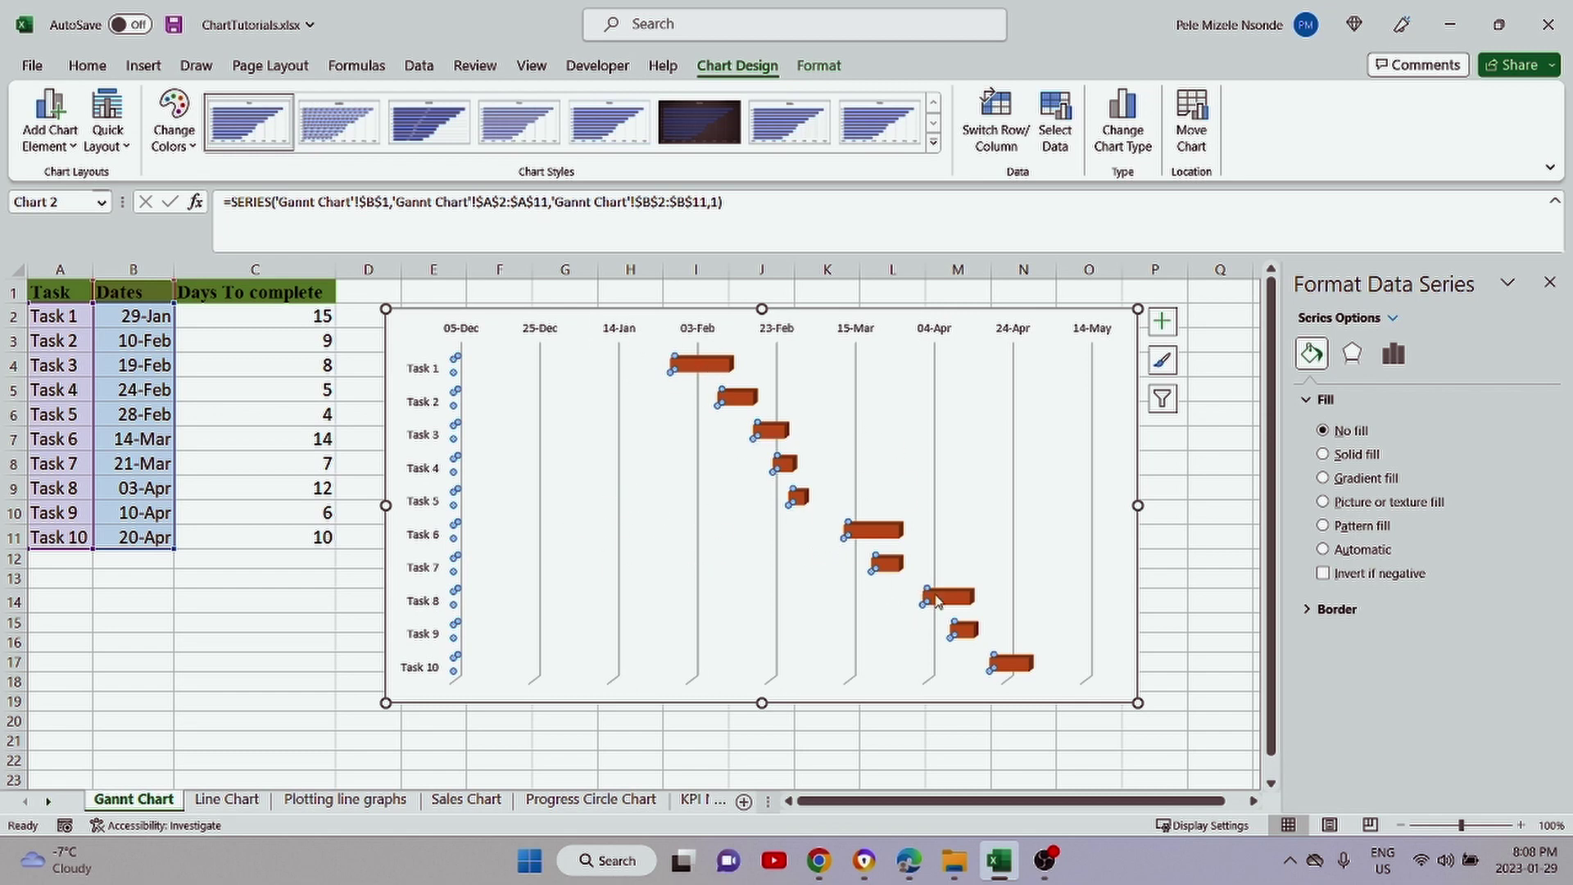
mouse_move(969, 604)
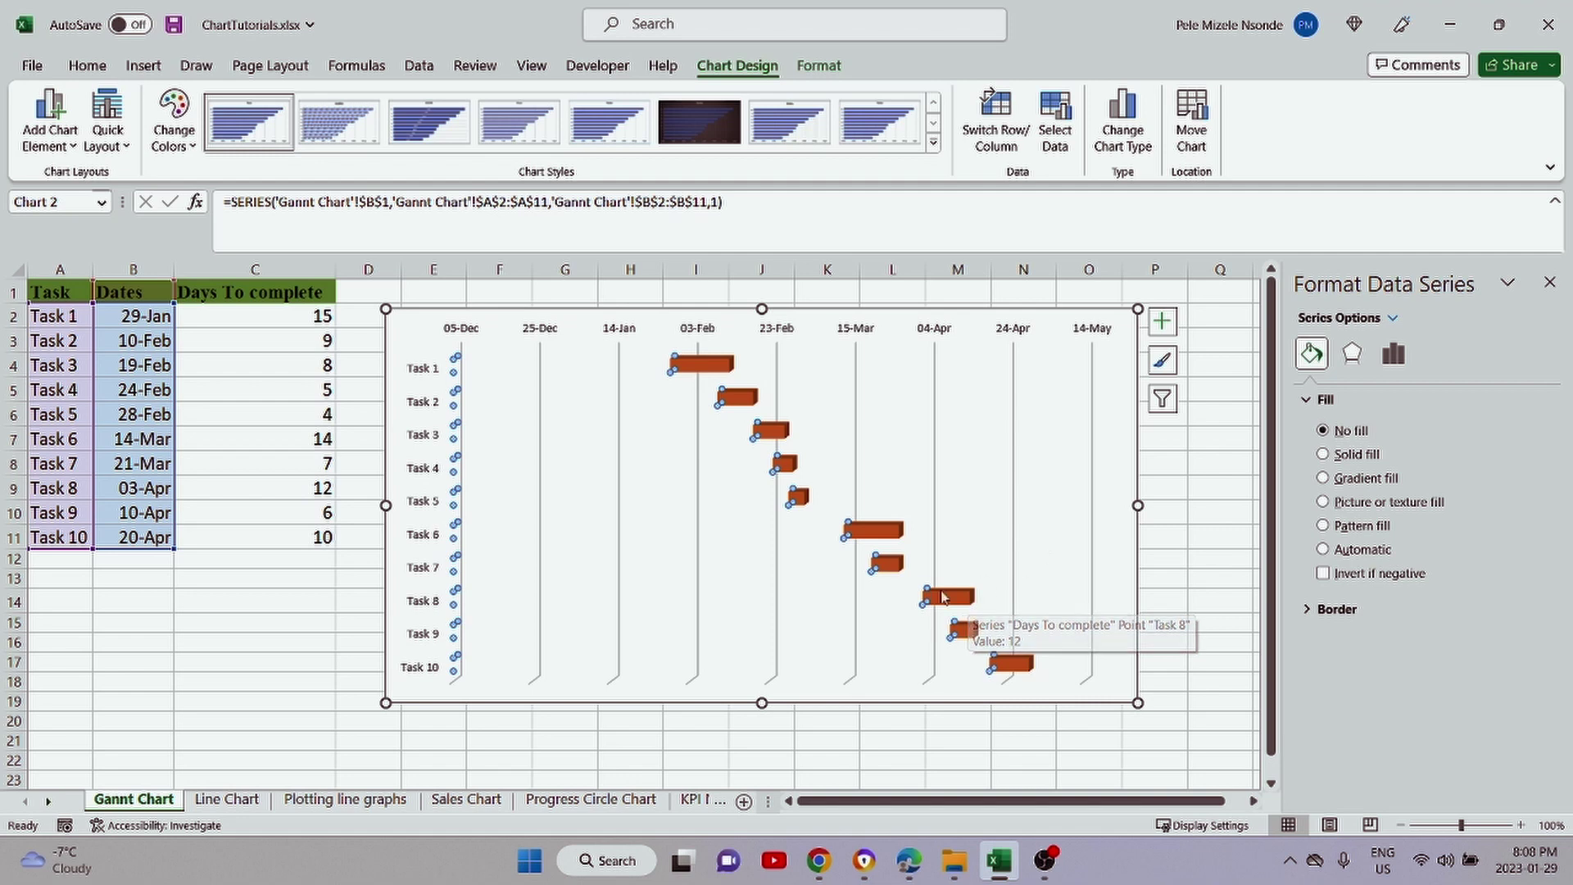
click(1549, 282)
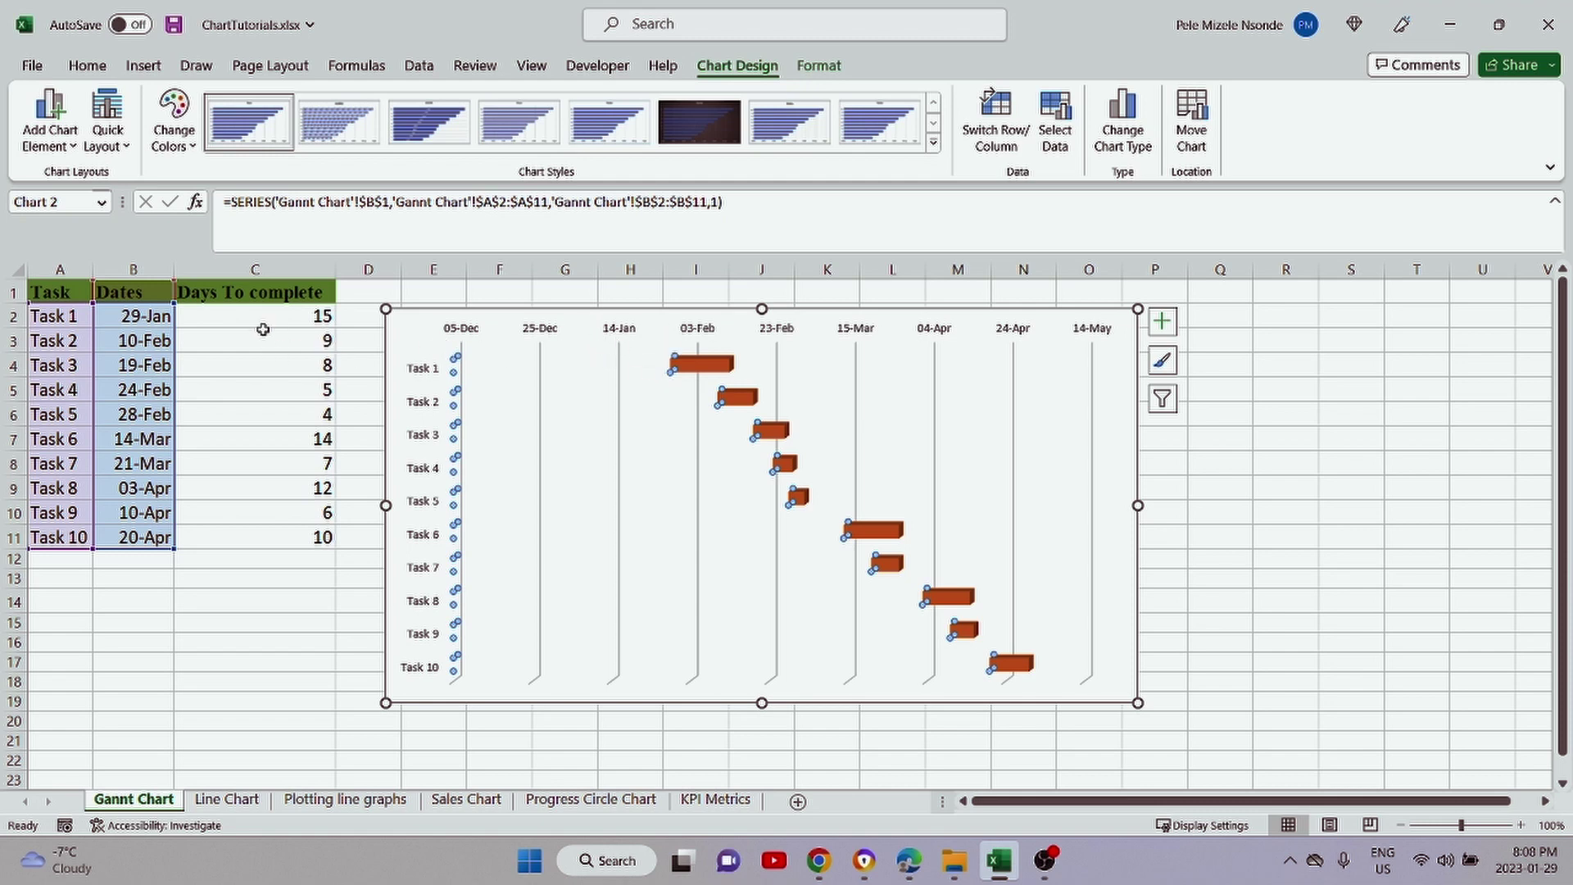
- Copy the Task 1 start date from B2 into B14 and format the copy as Number
click(123, 319)
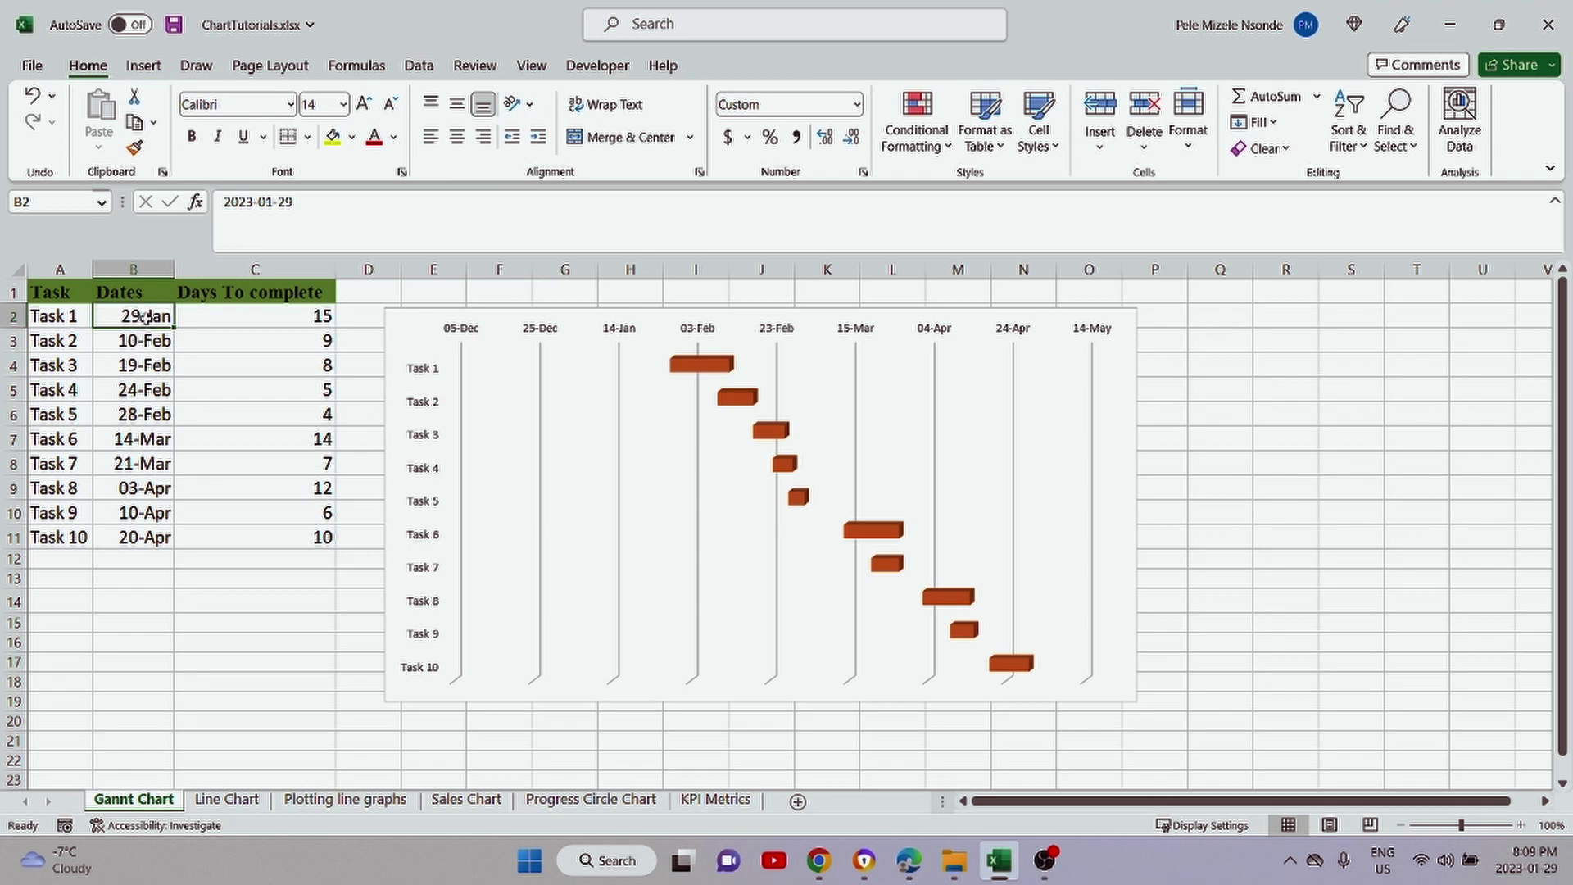
key(ctrl+c)
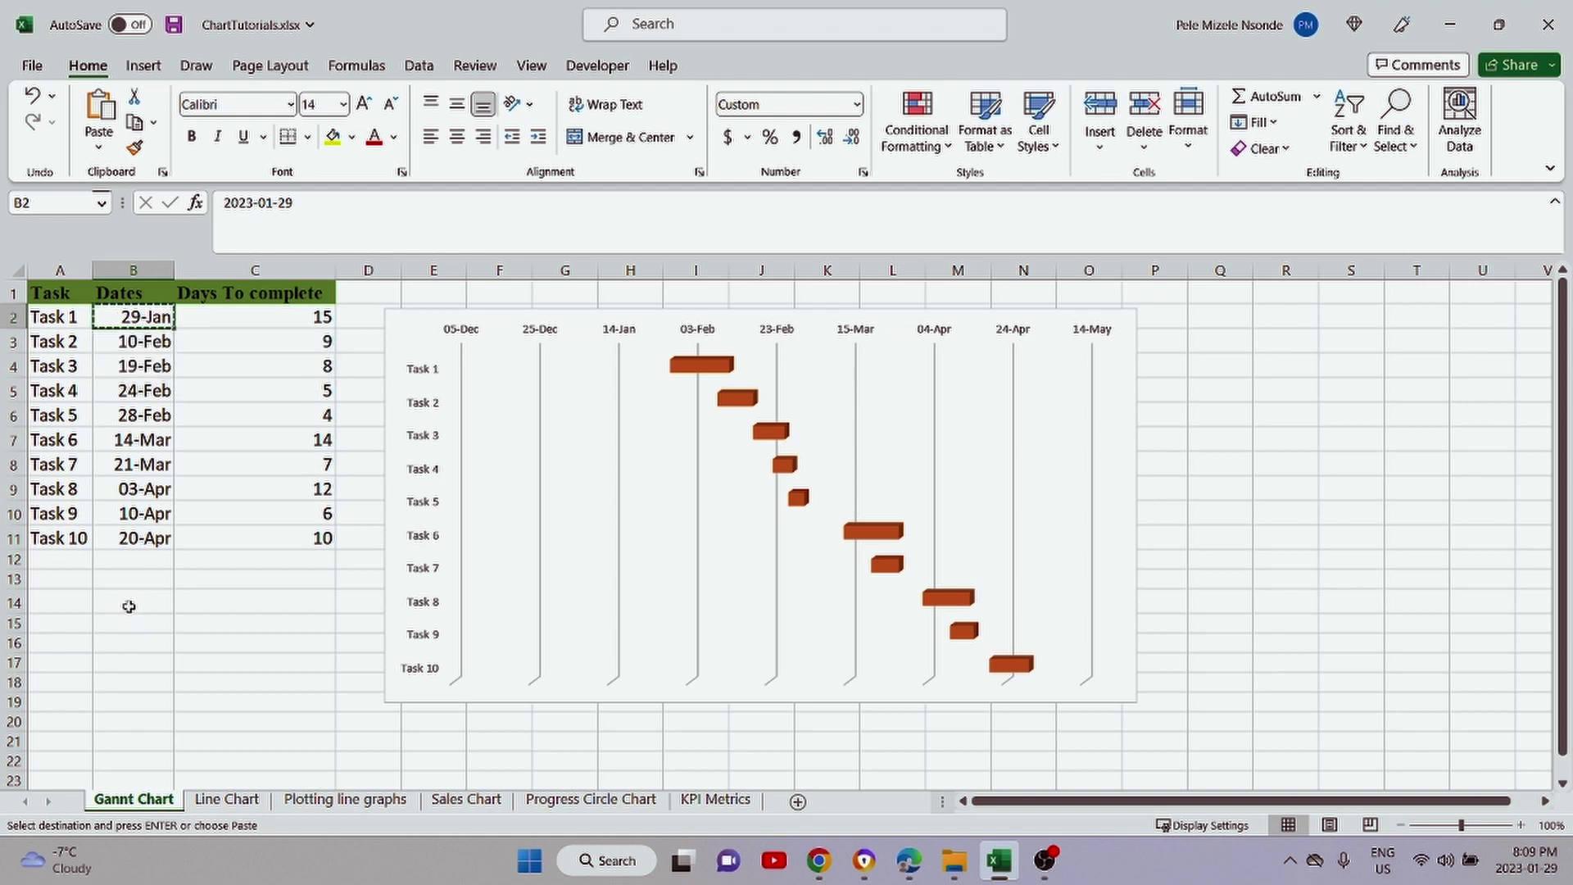
click(130, 607)
key(ctrl+v)
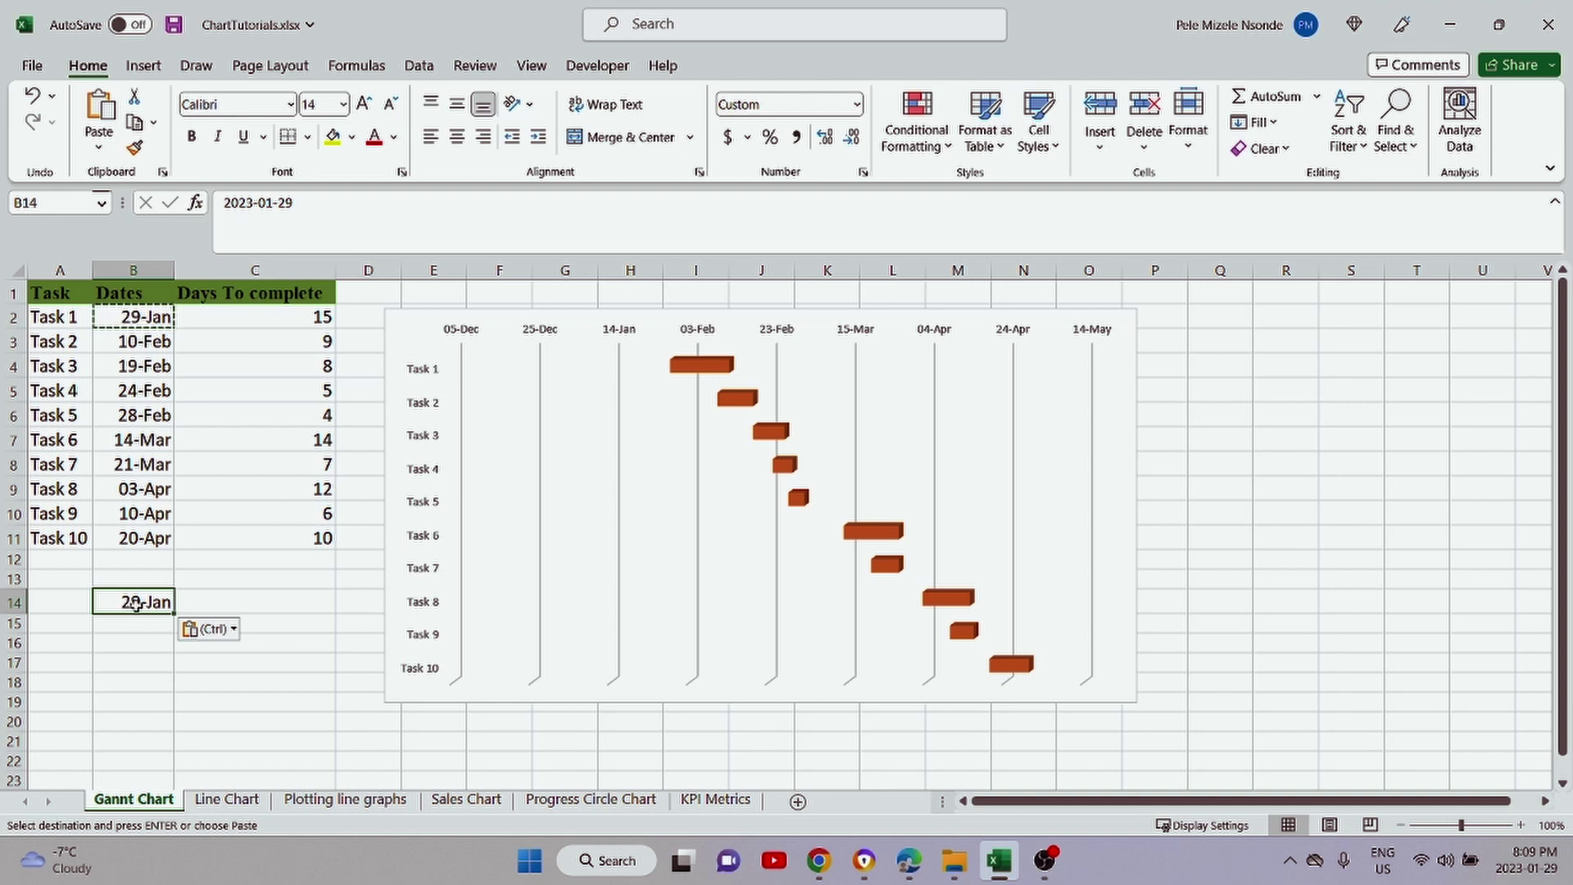
click(855, 107)
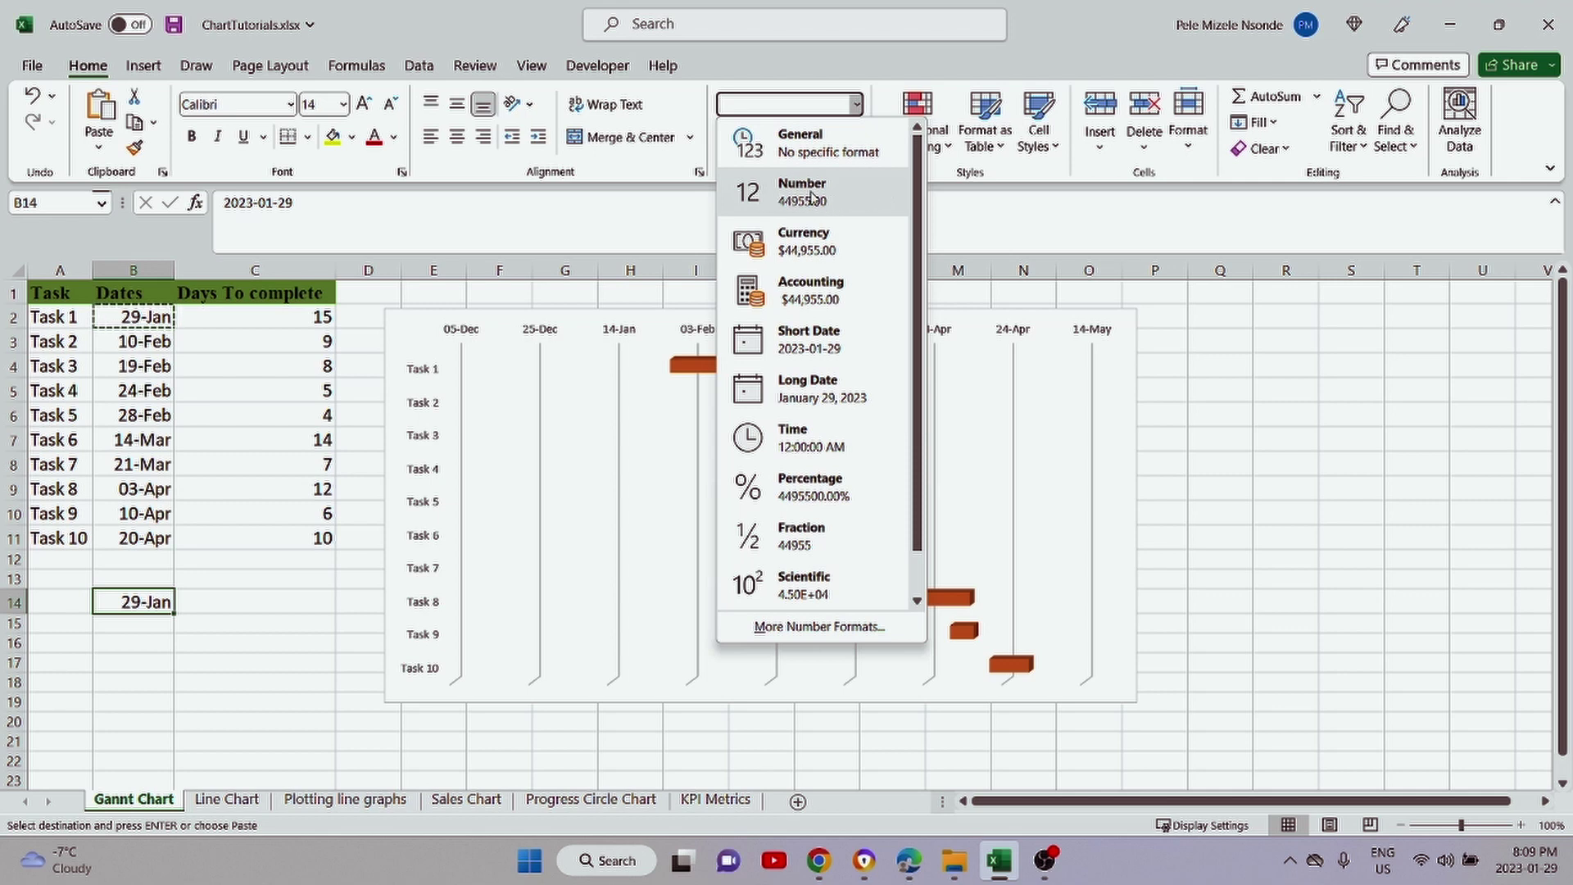
click(811, 196)
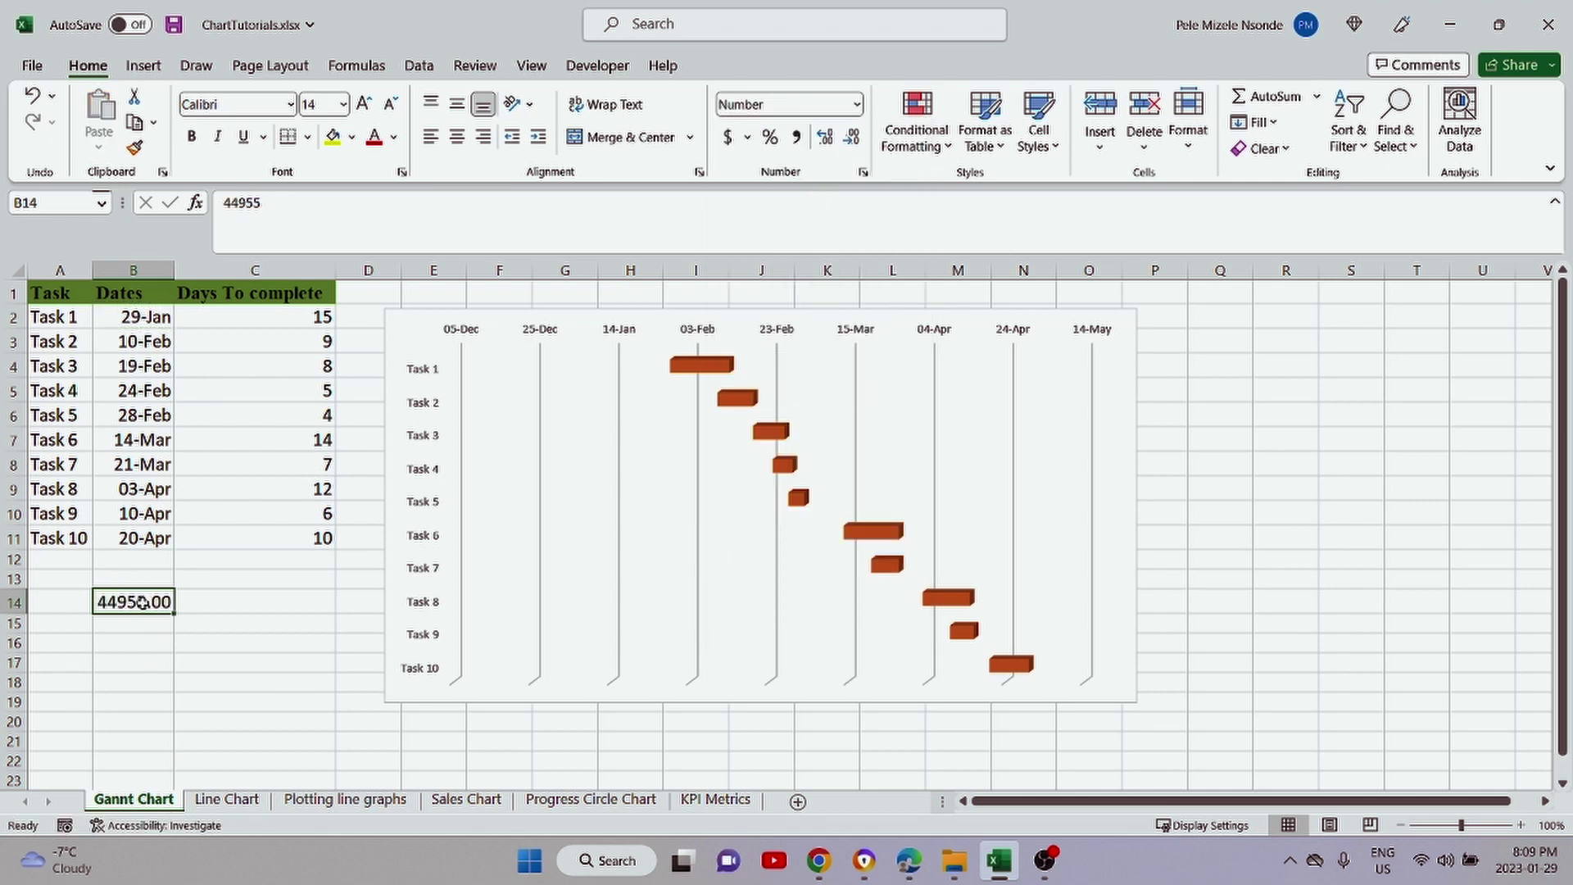
- Set the minimum bound of the chart's horizontal date axis to 44955
click(471, 334)
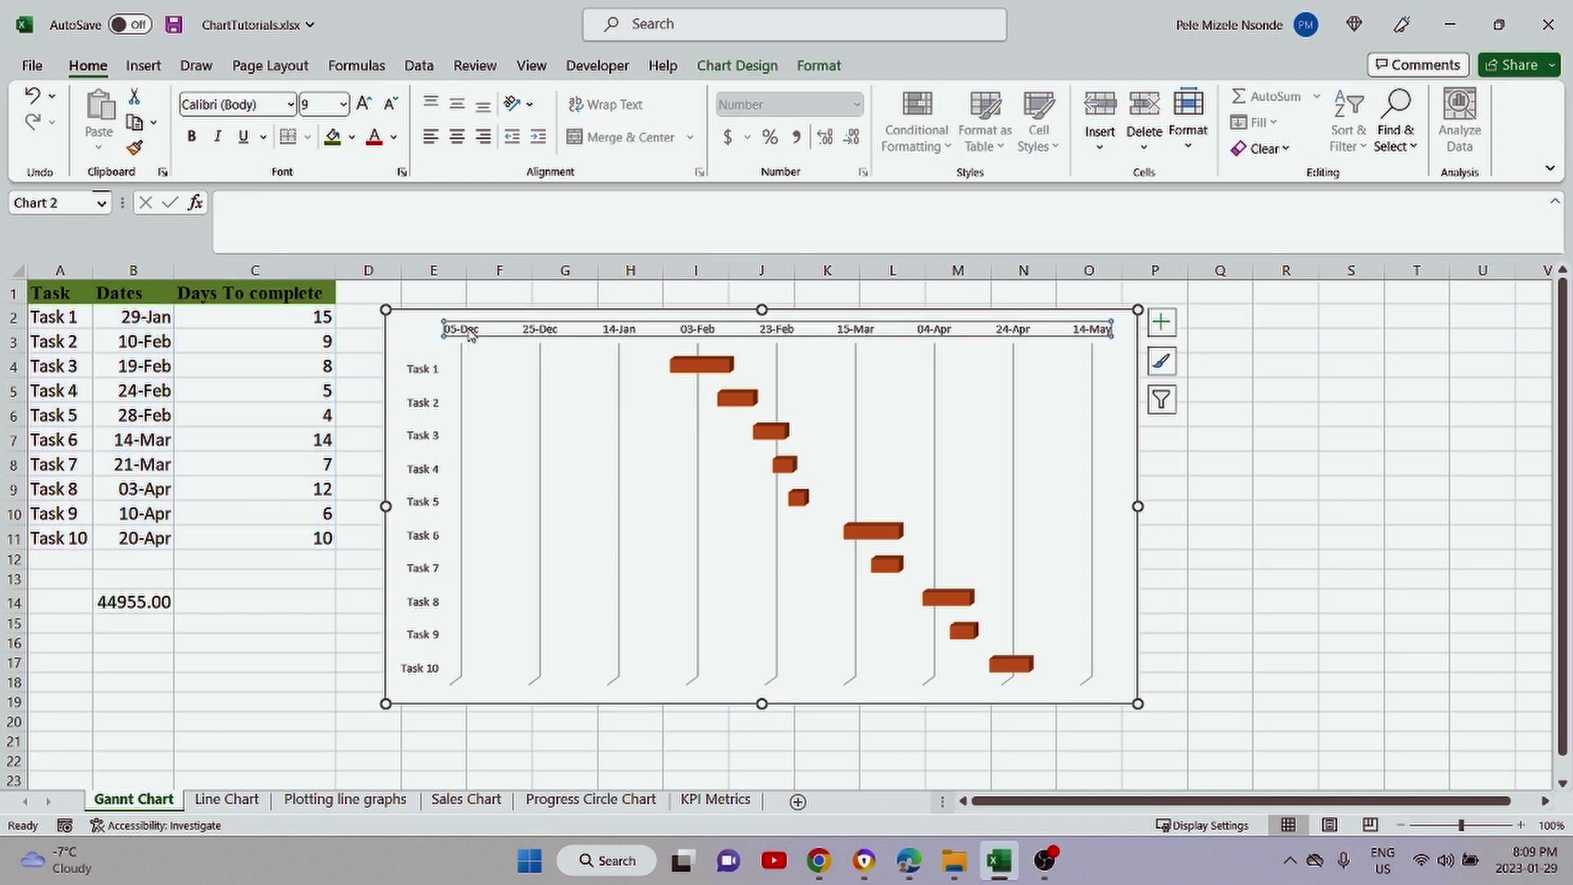
right_click(550, 332)
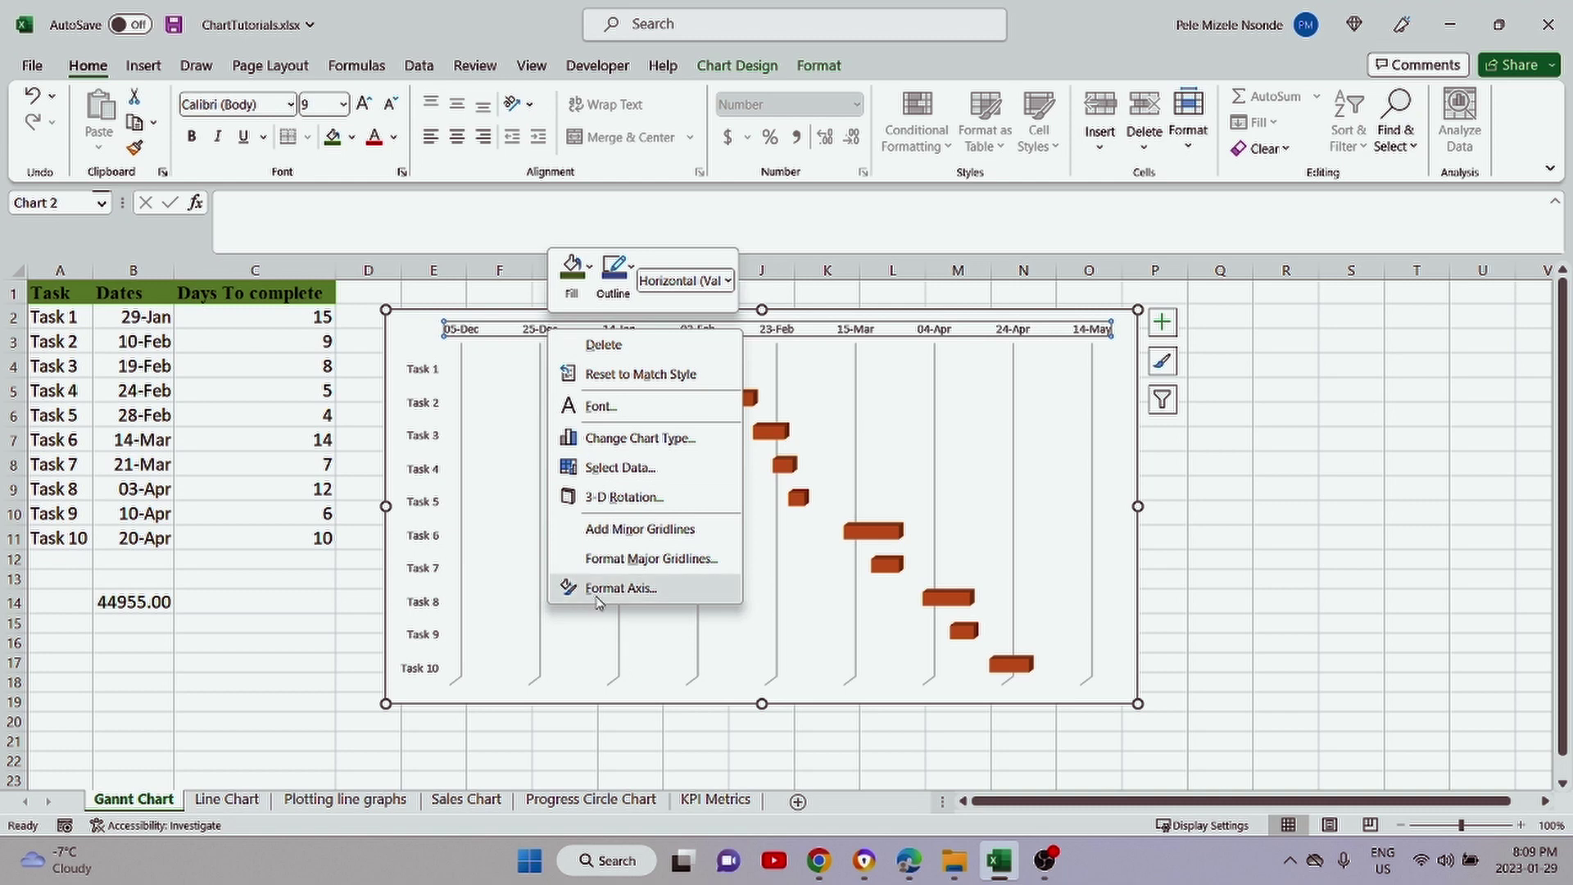
click(640, 590)
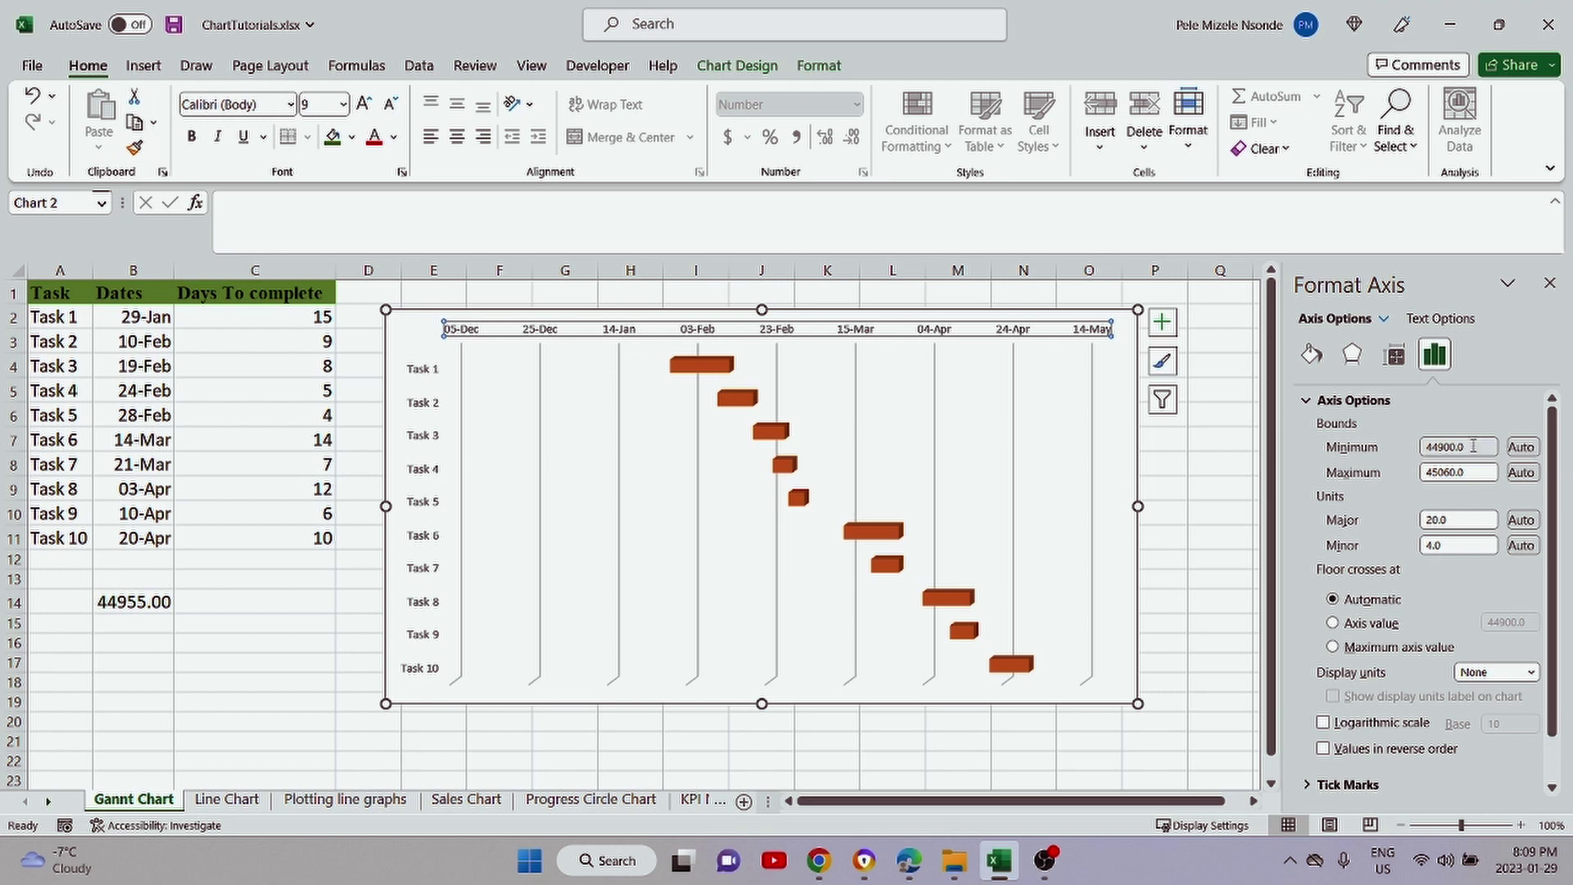
drag(1478, 447, 1406, 457)
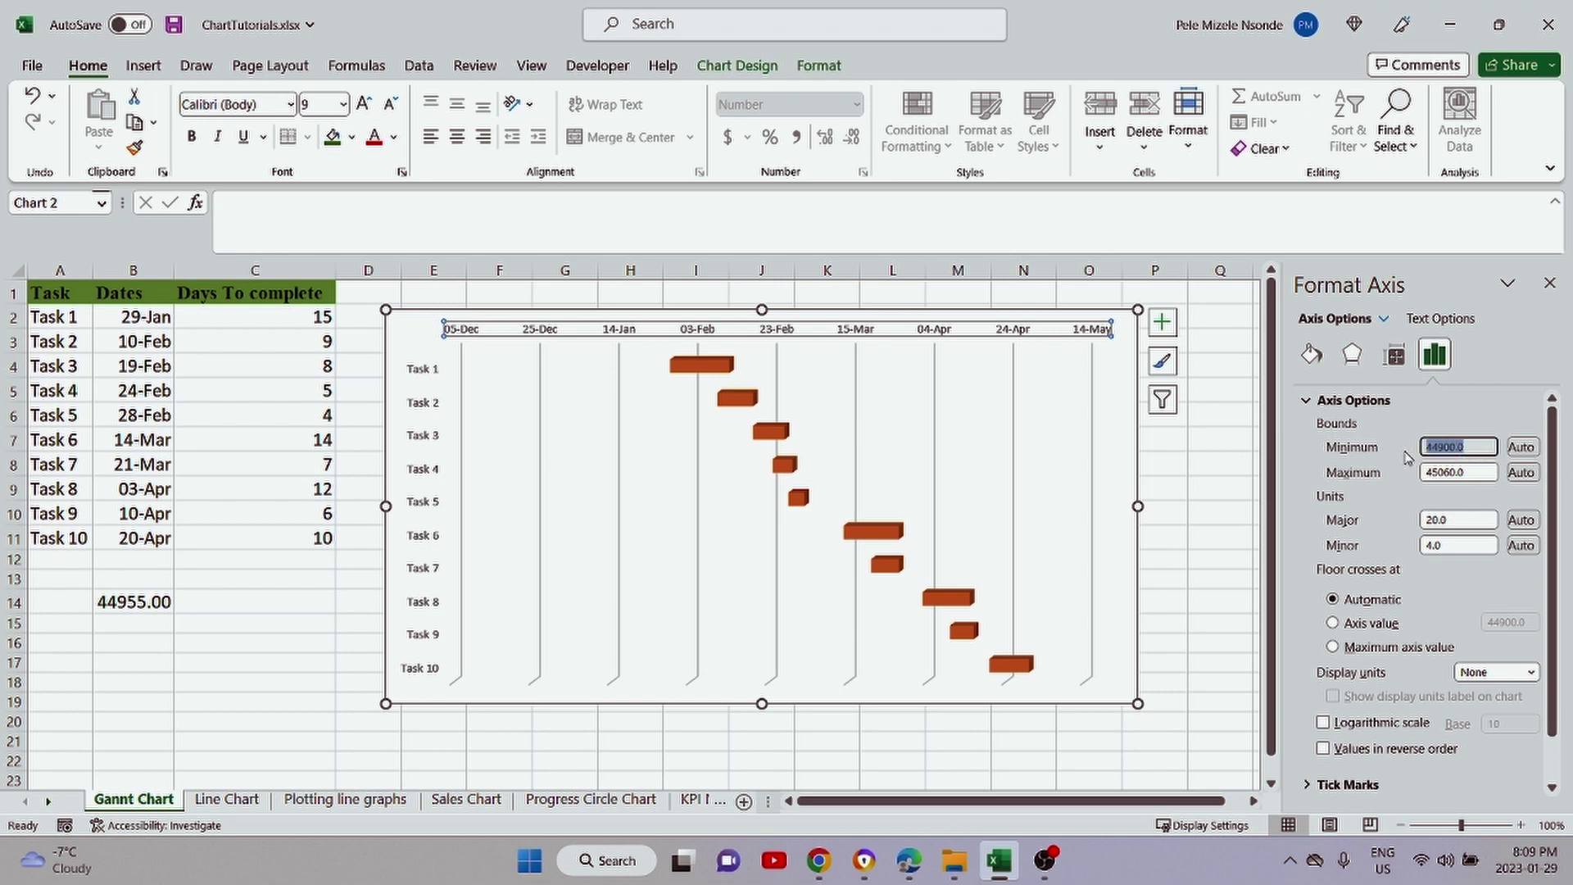
key(BackSpace)
key(Return)
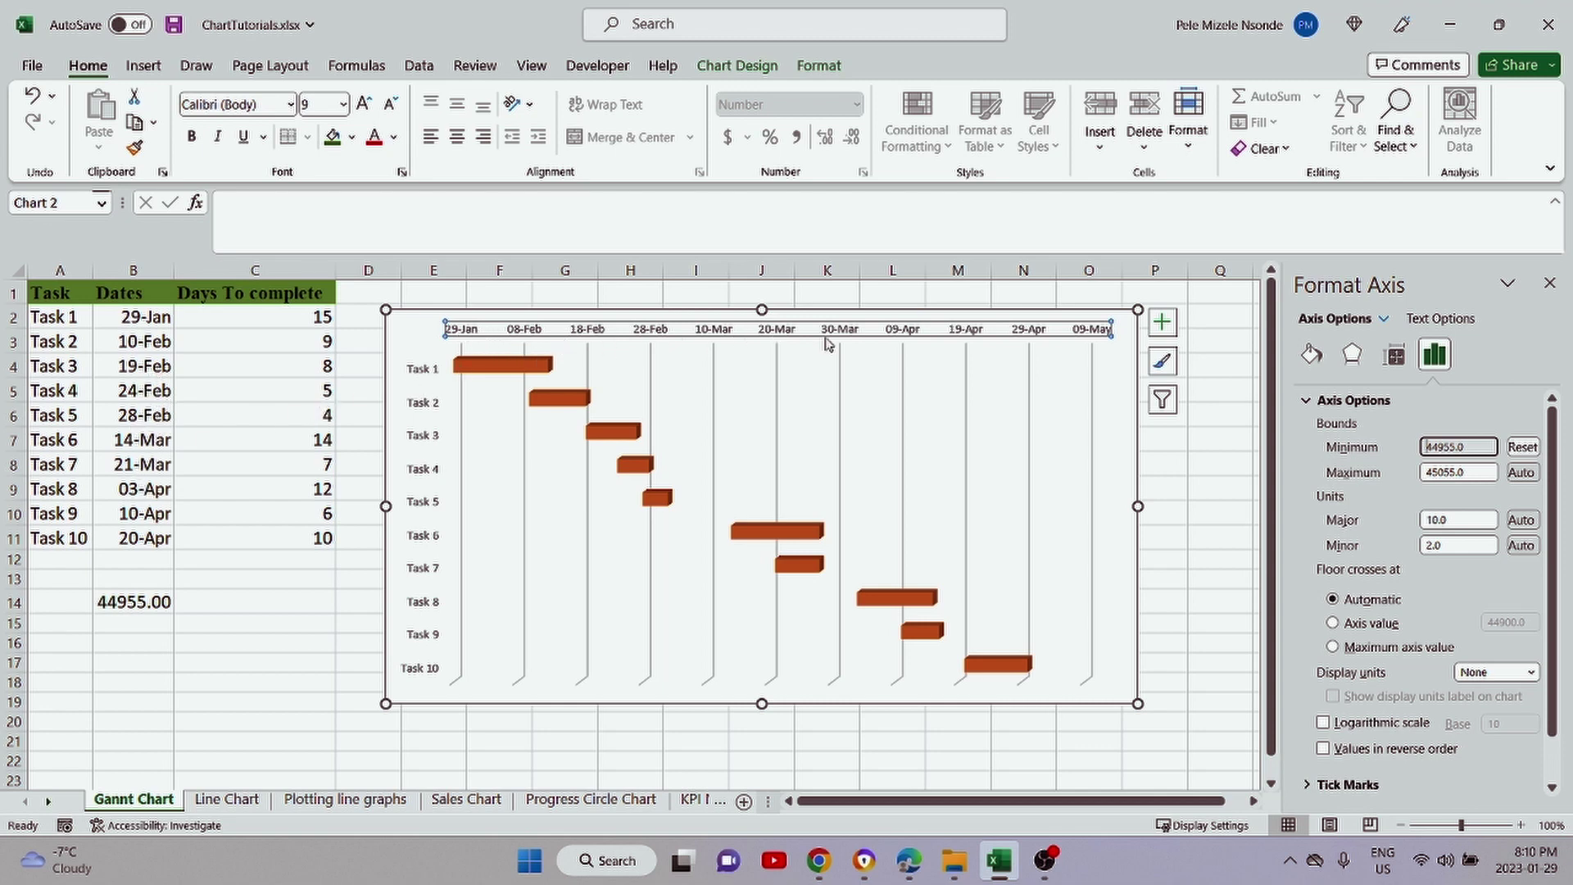
click(1551, 283)
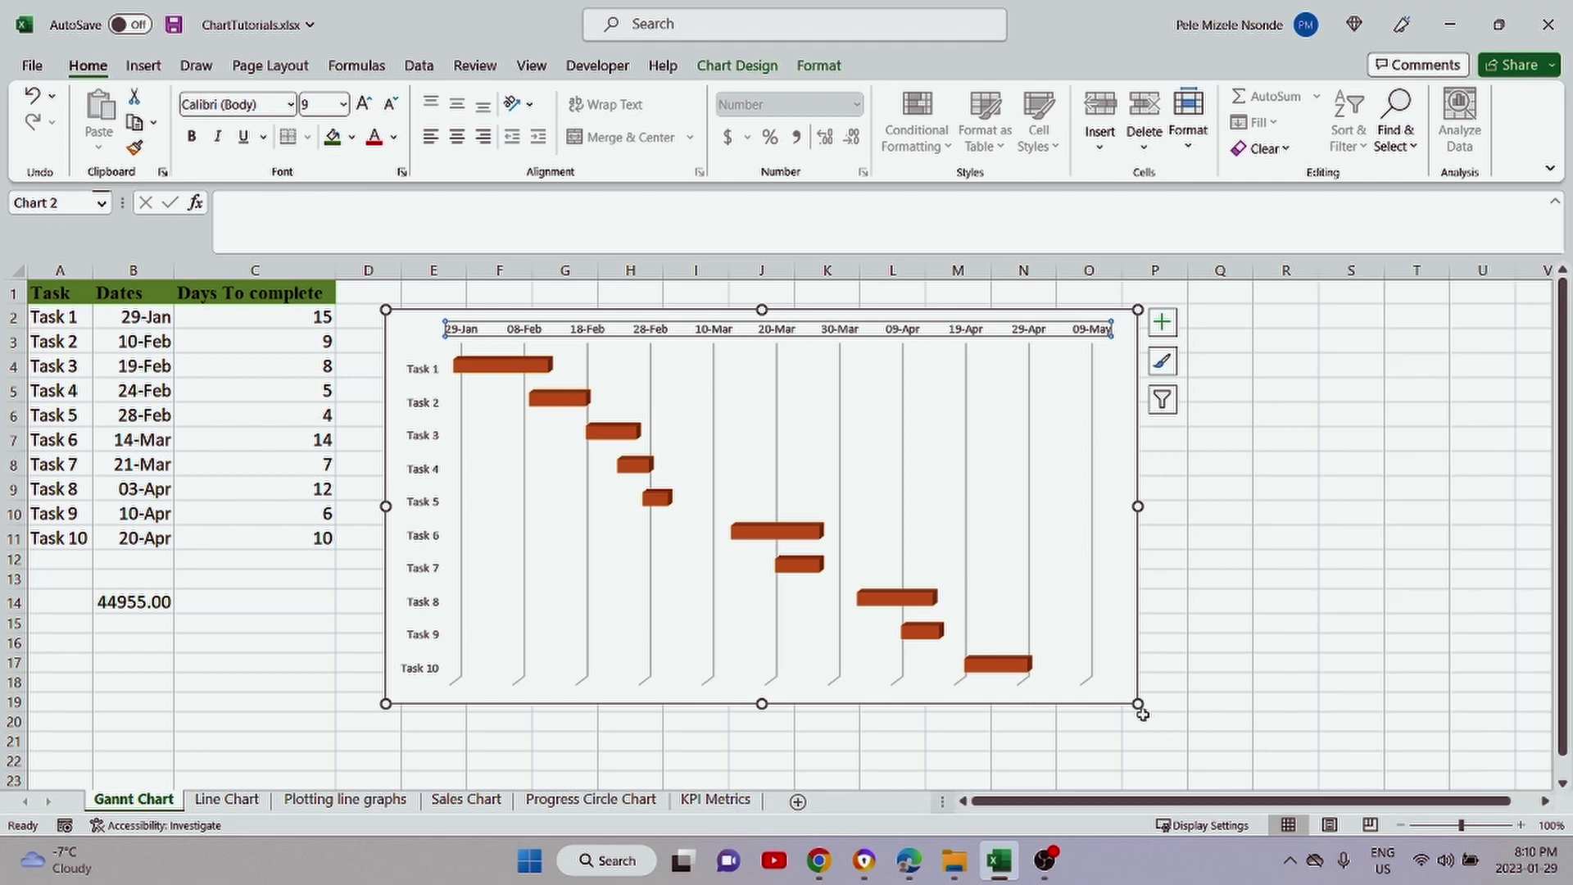
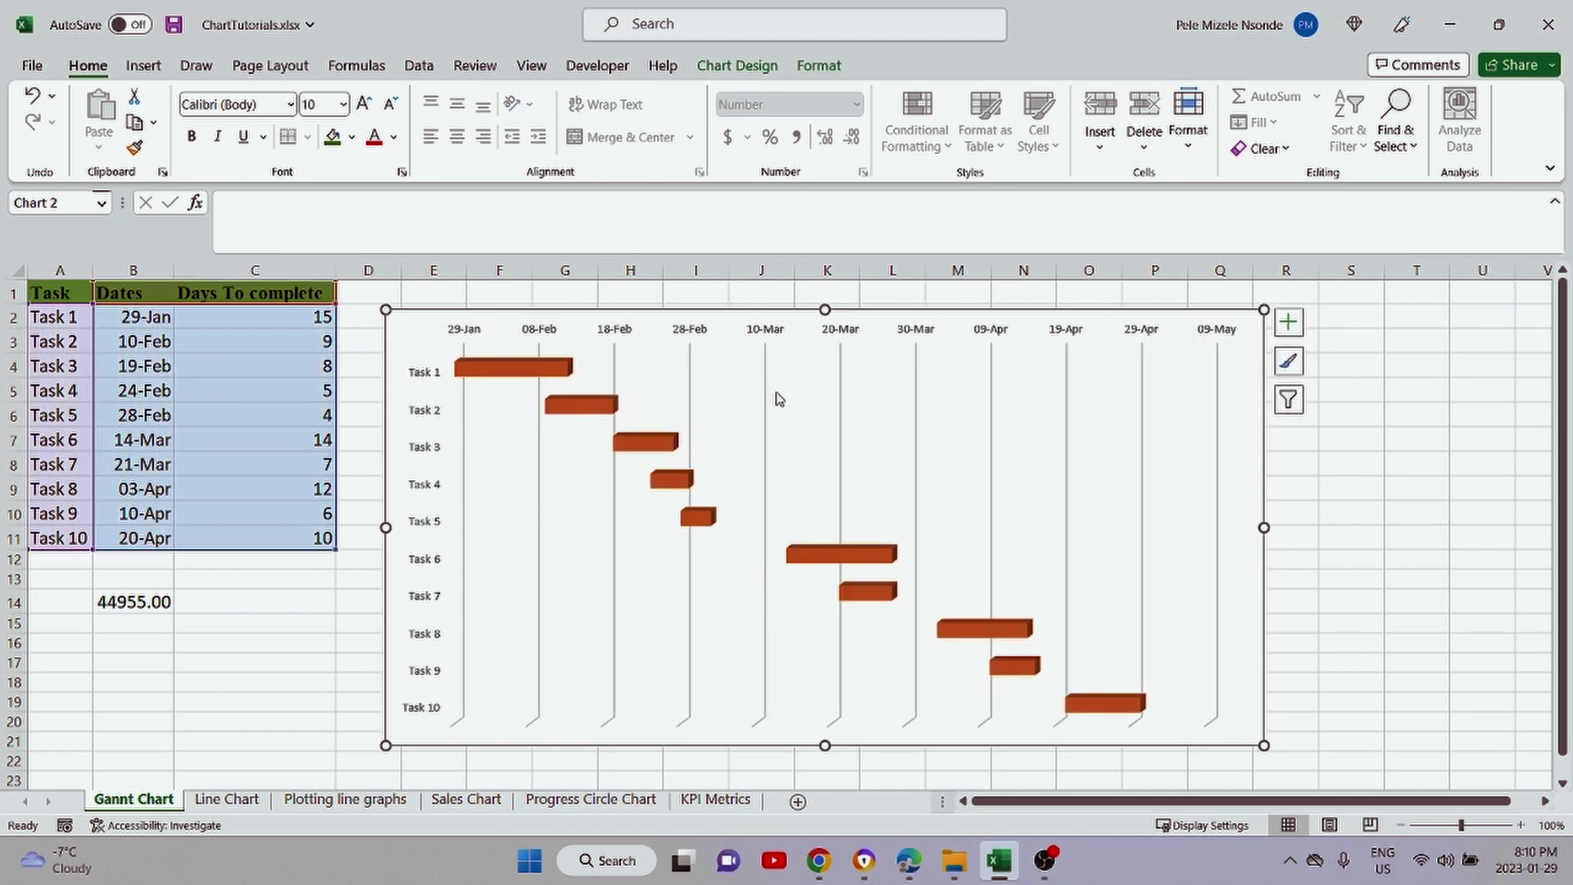
click(1434, 463)
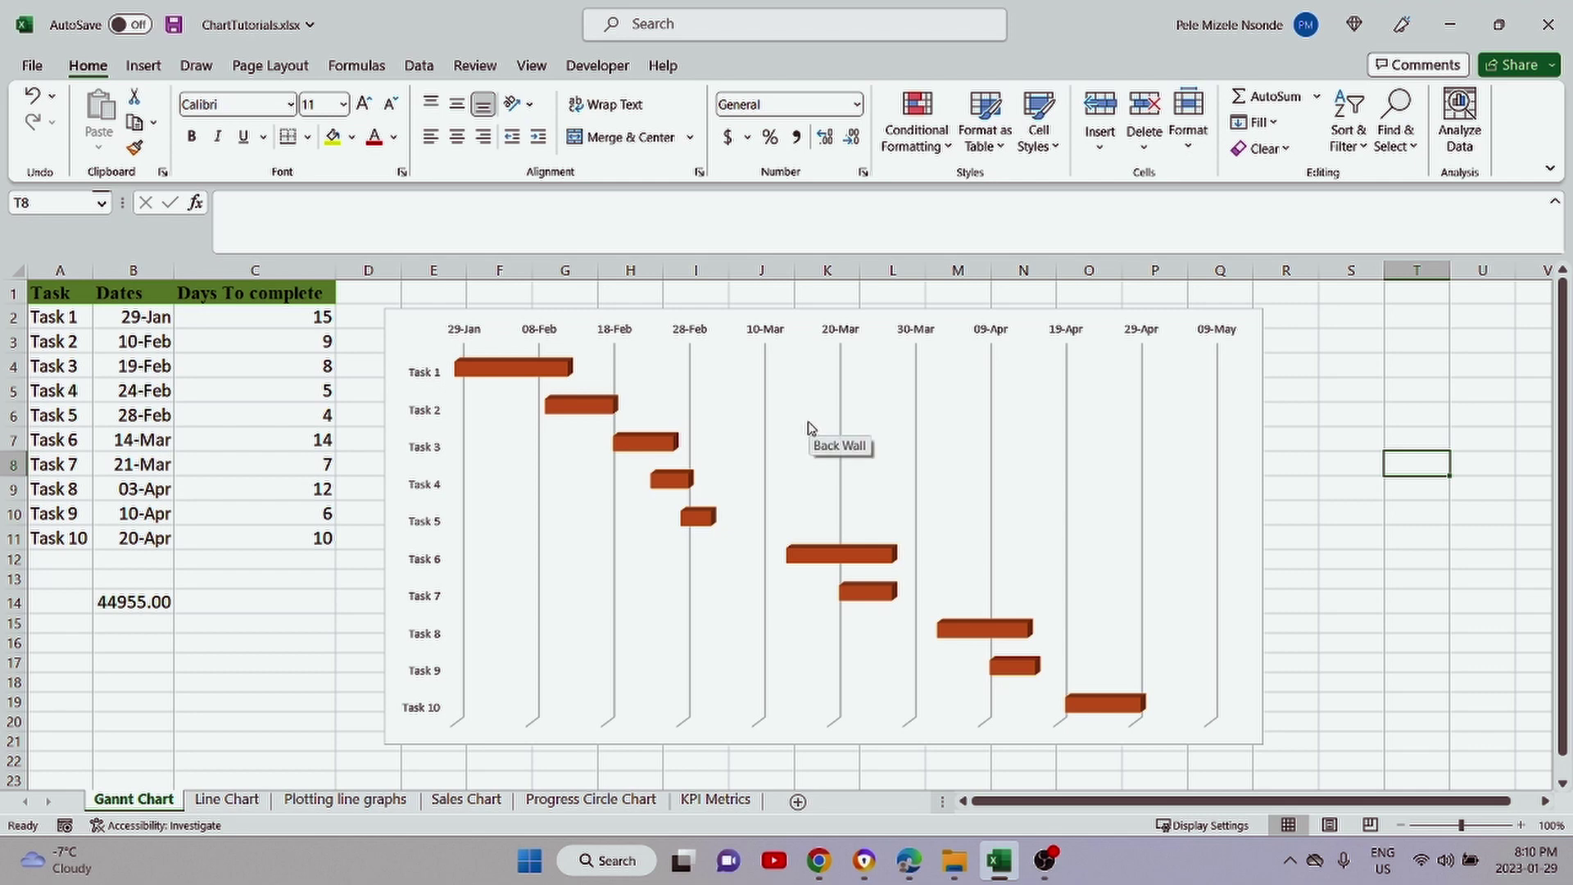
click(414, 338)
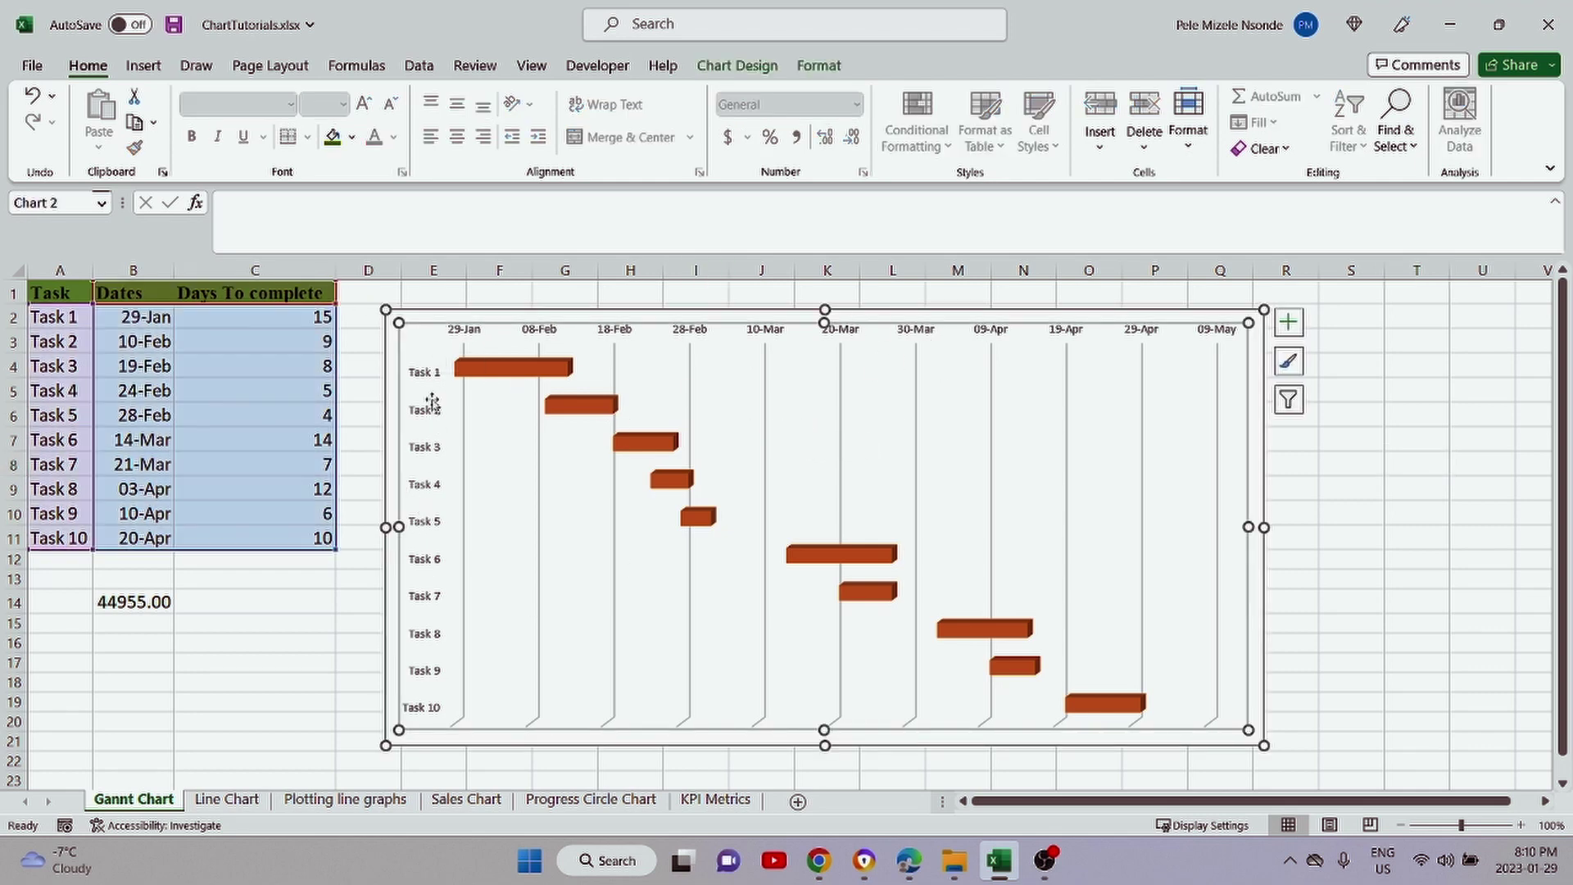
click(1400, 515)
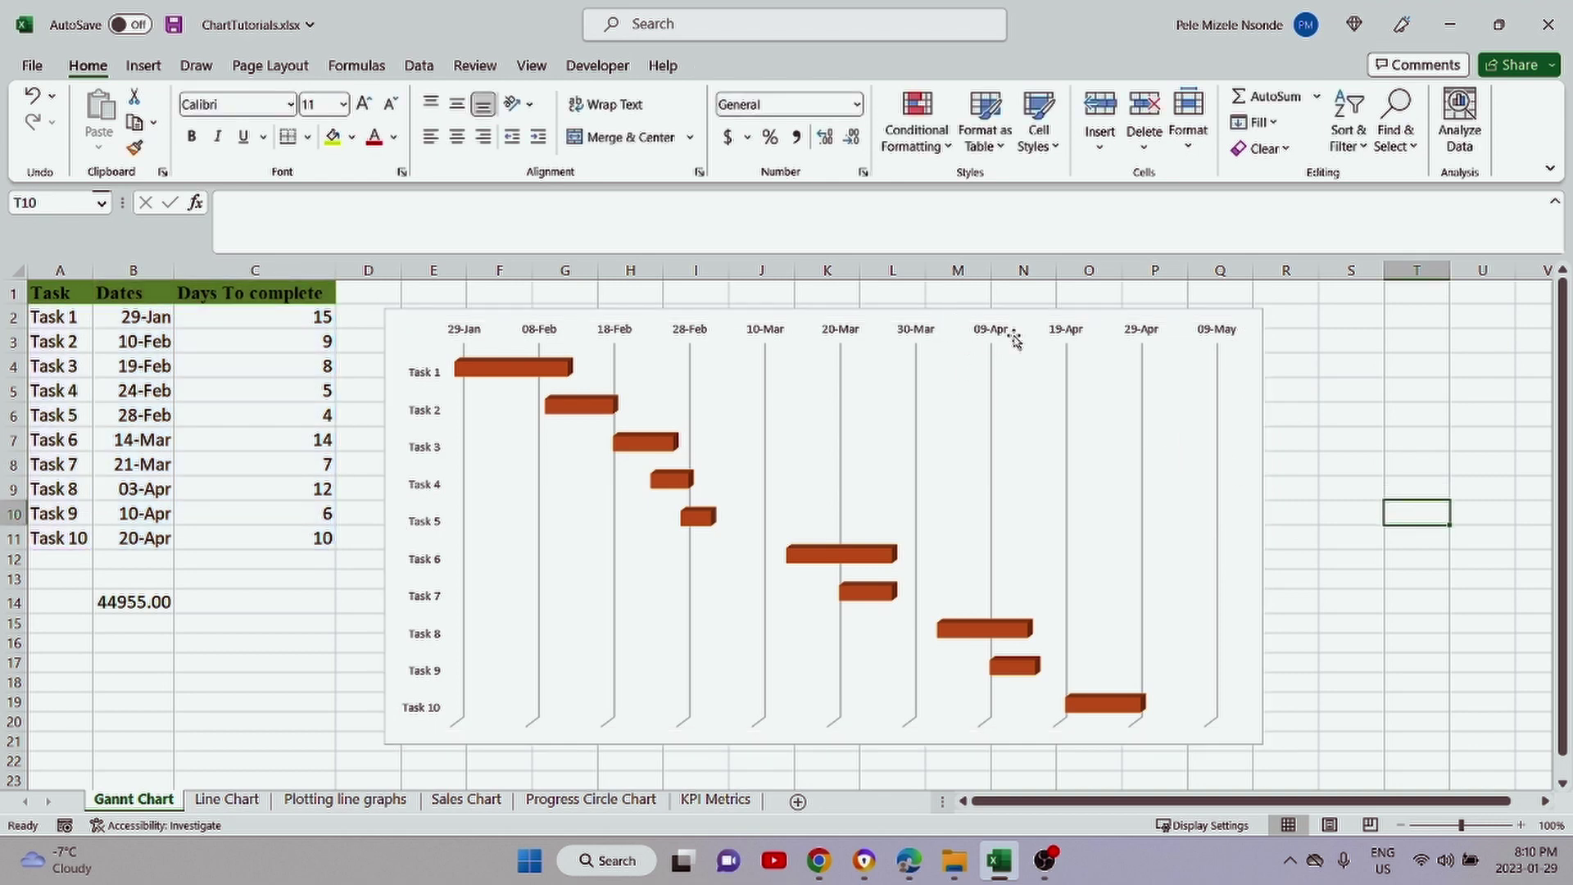
- Apply the chart style with the dark background to the whole Gantt chart
click(407, 320)
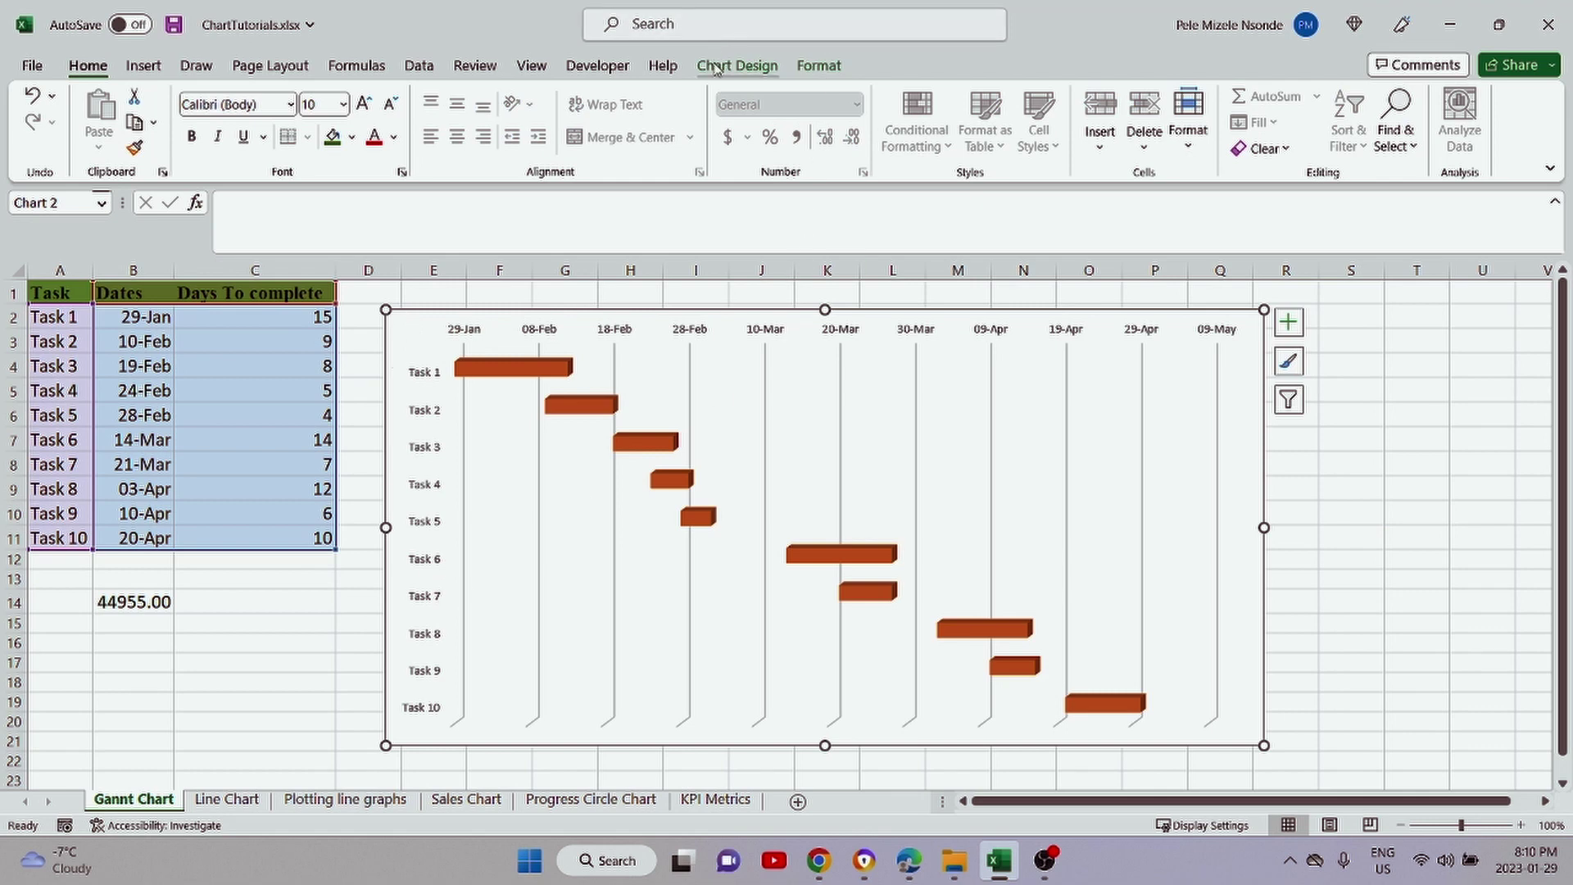
click(766, 72)
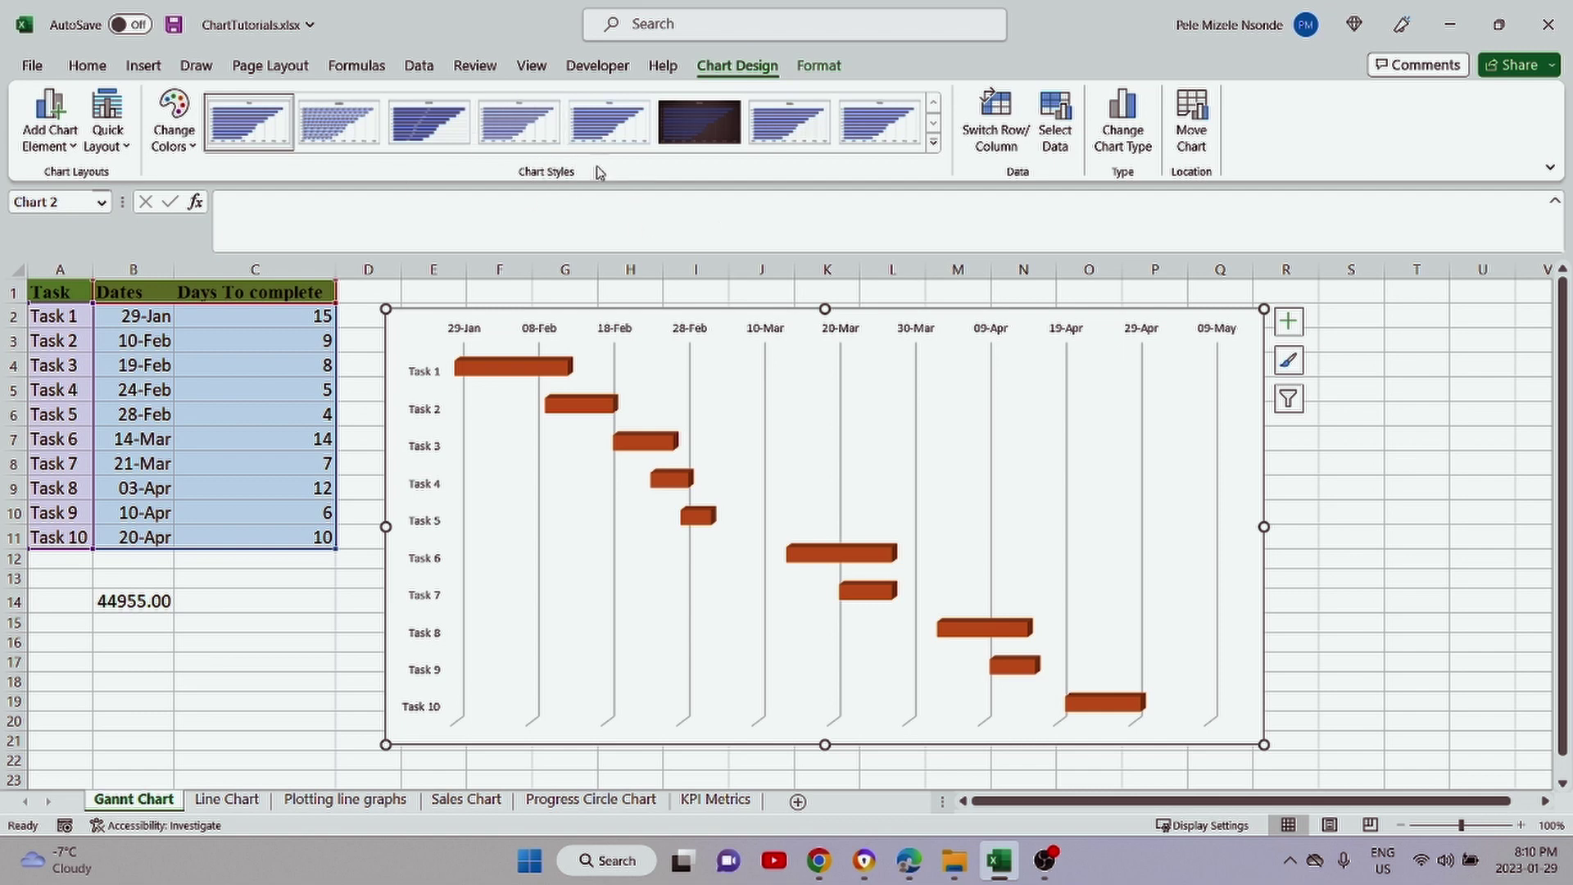
click(933, 144)
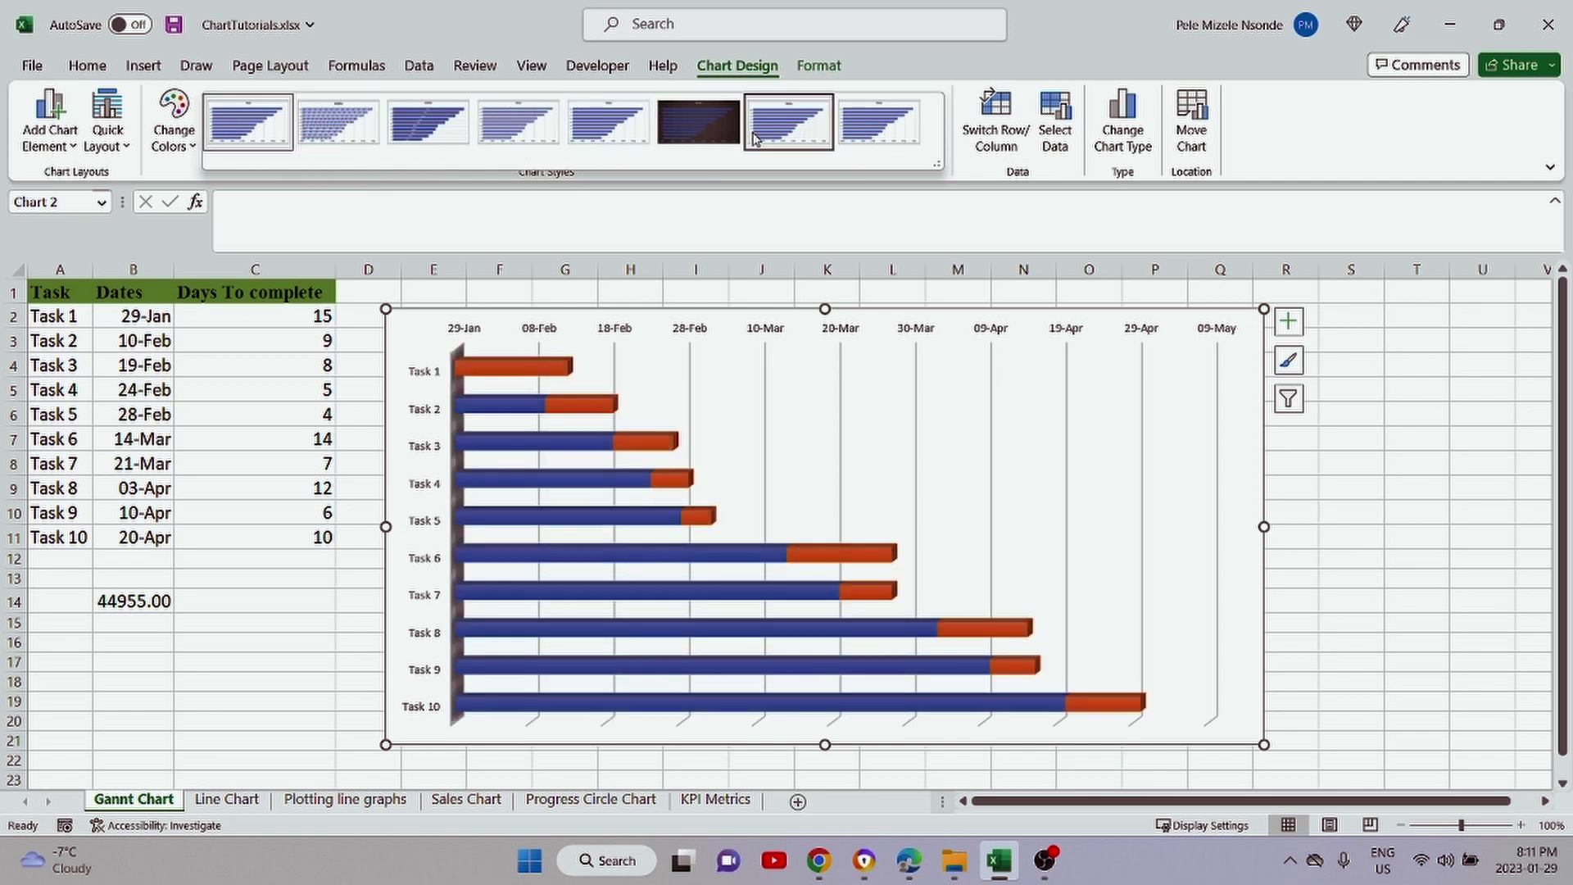
click(698, 120)
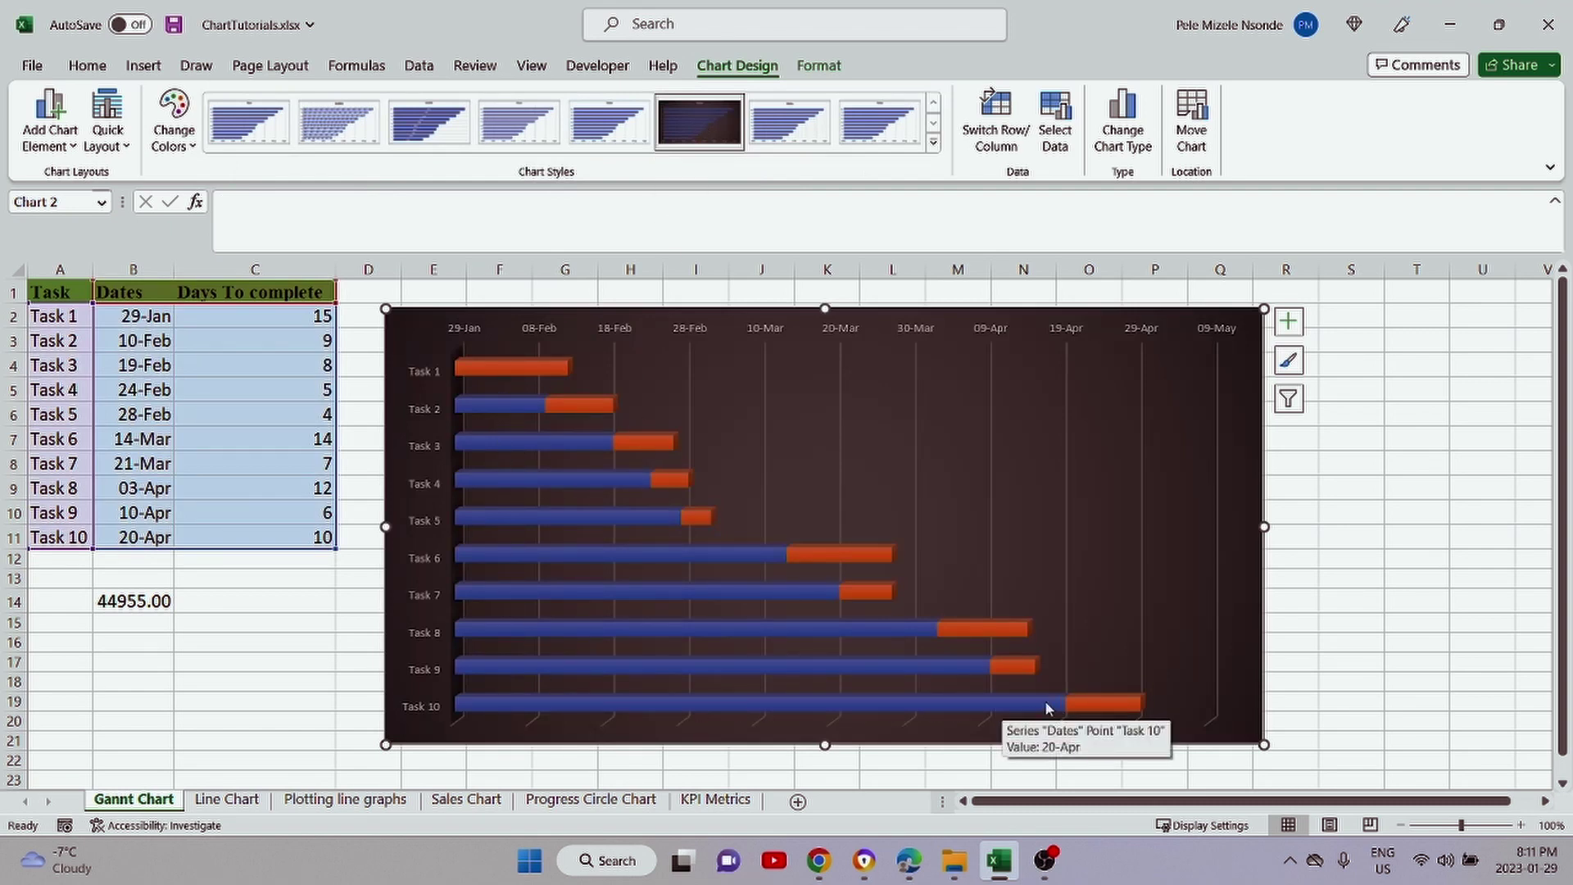
- Set the fill of the Dates series bars to No fill so only the duration bars show on the dark chart
mouse_move(513, 670)
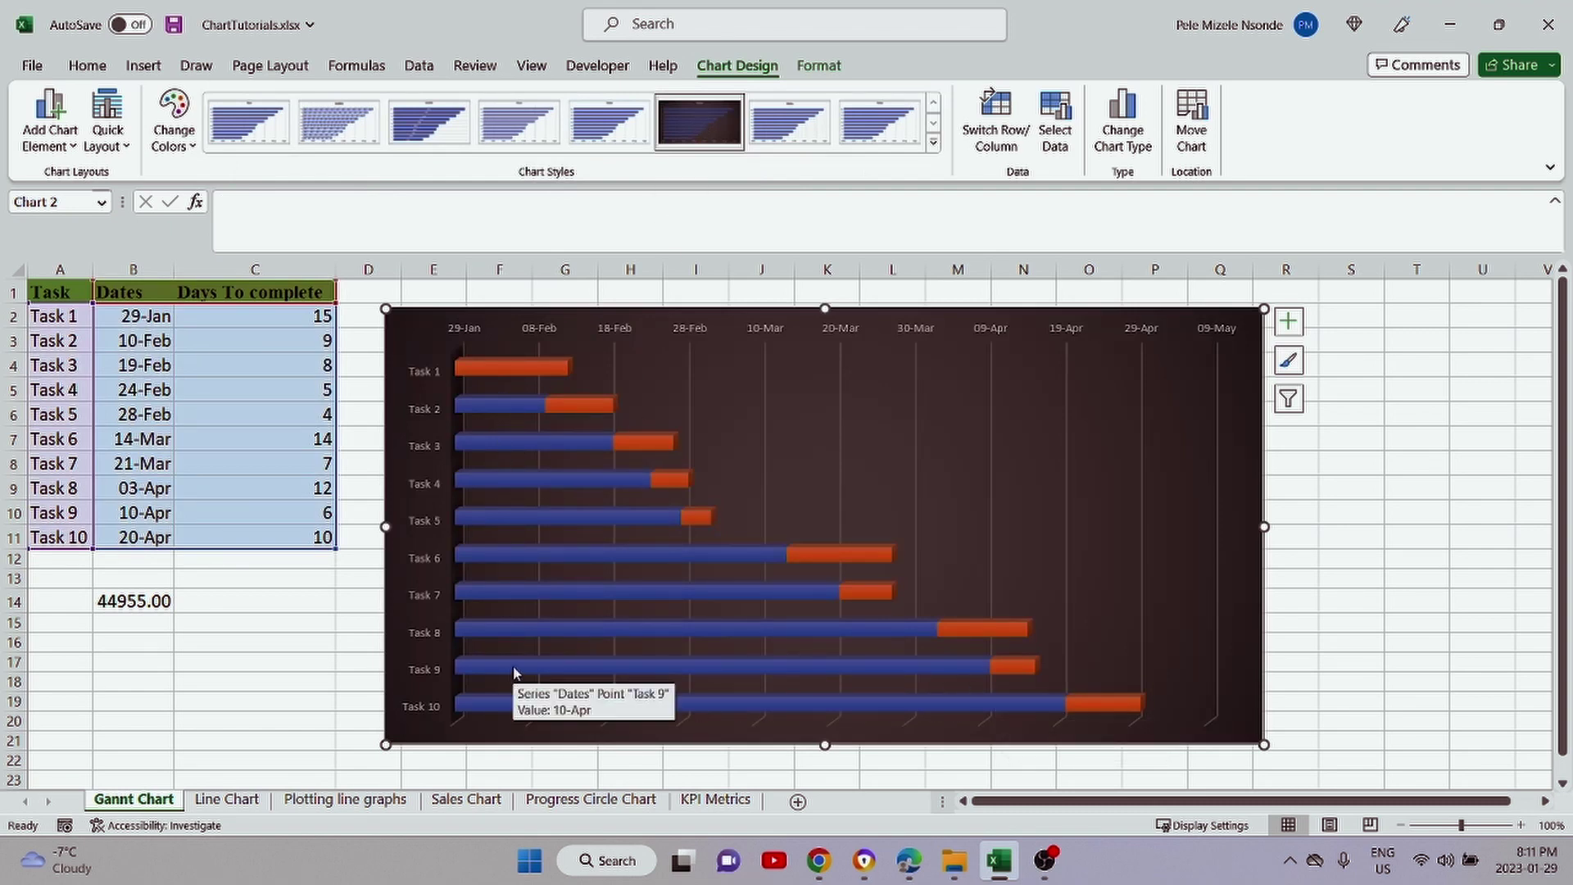
click(506, 408)
right_click(503, 406)
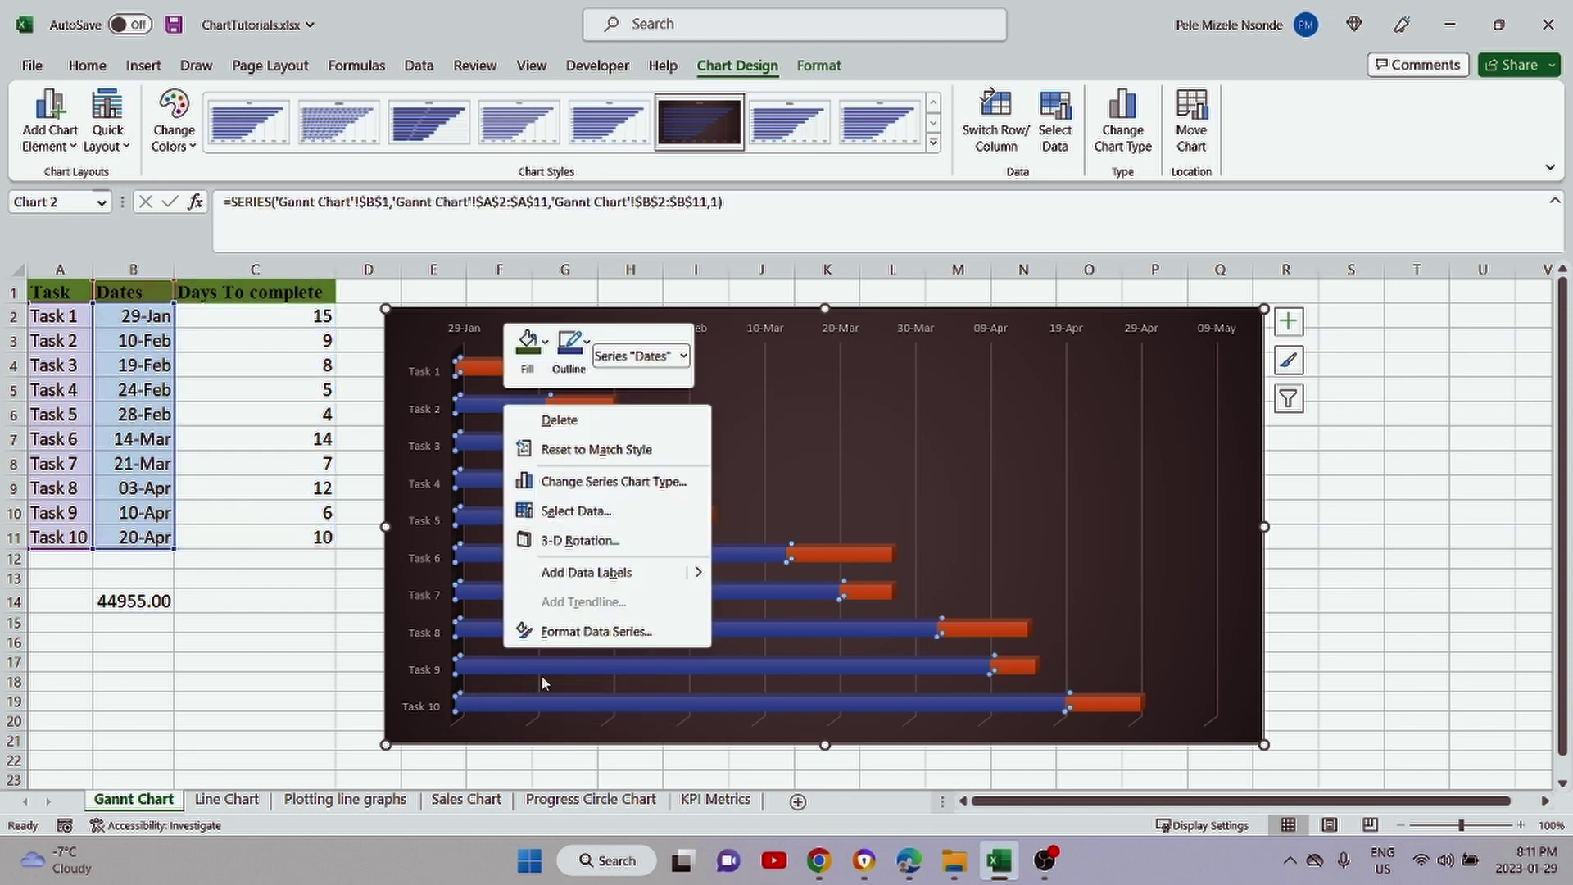
click(563, 633)
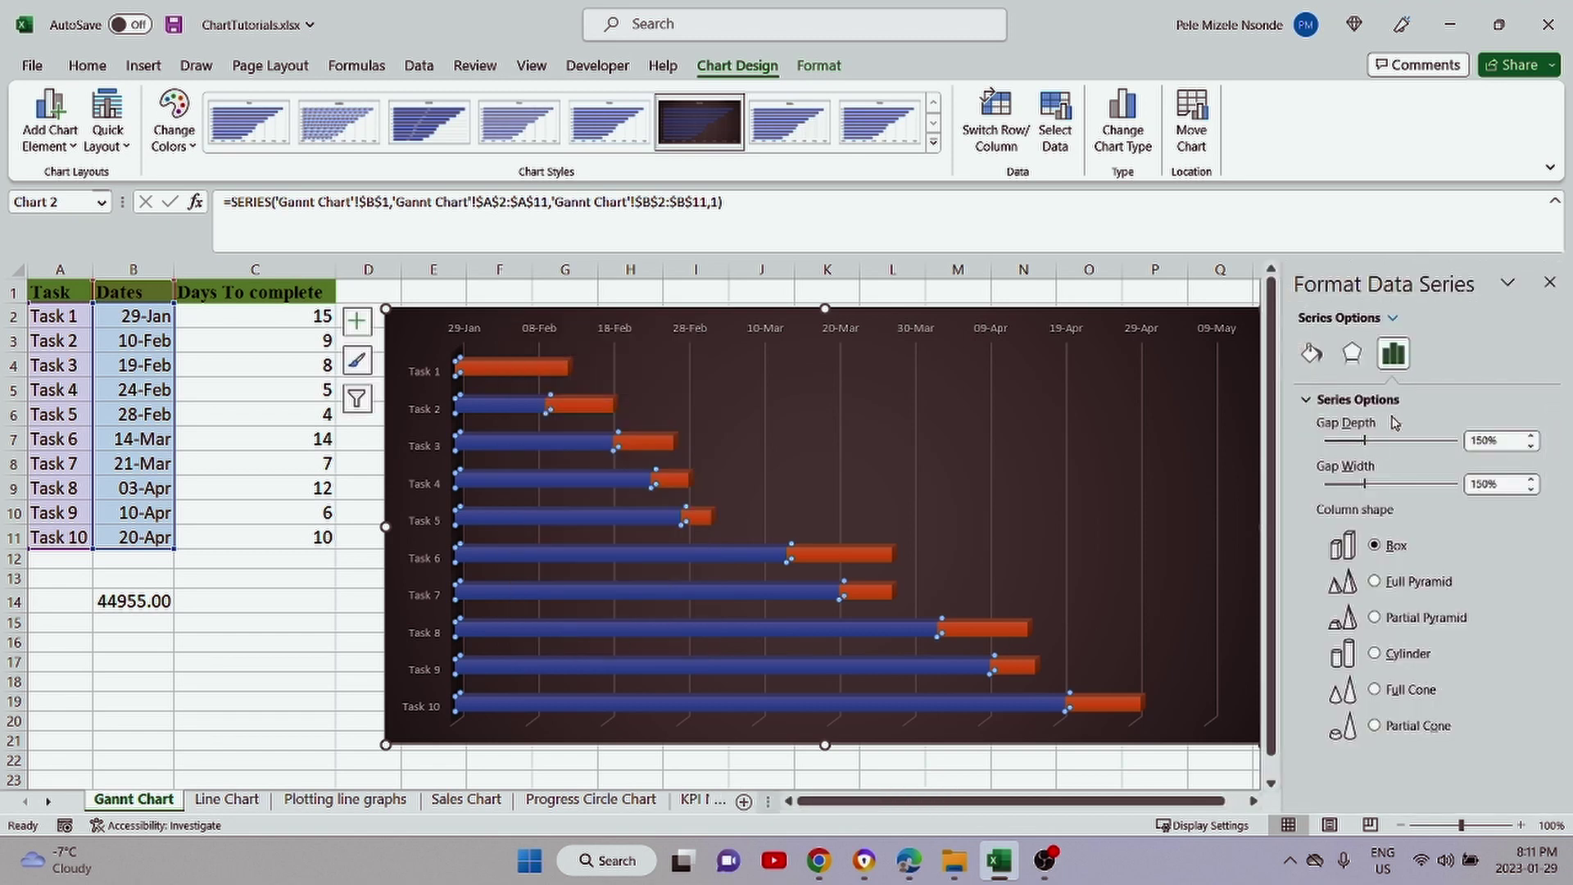
click(1315, 353)
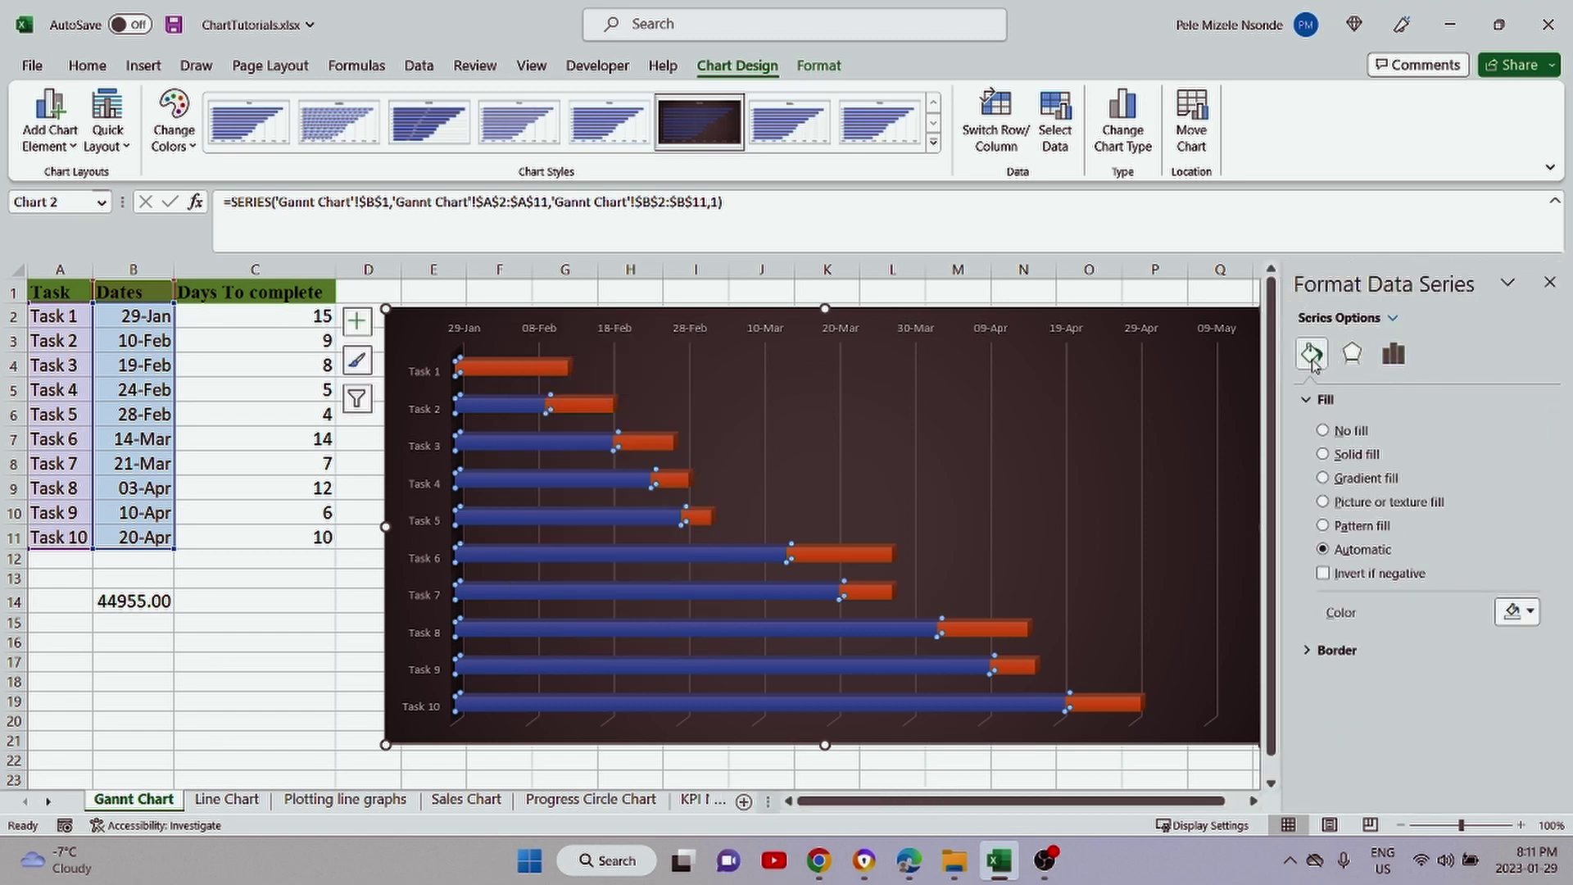
click(1323, 430)
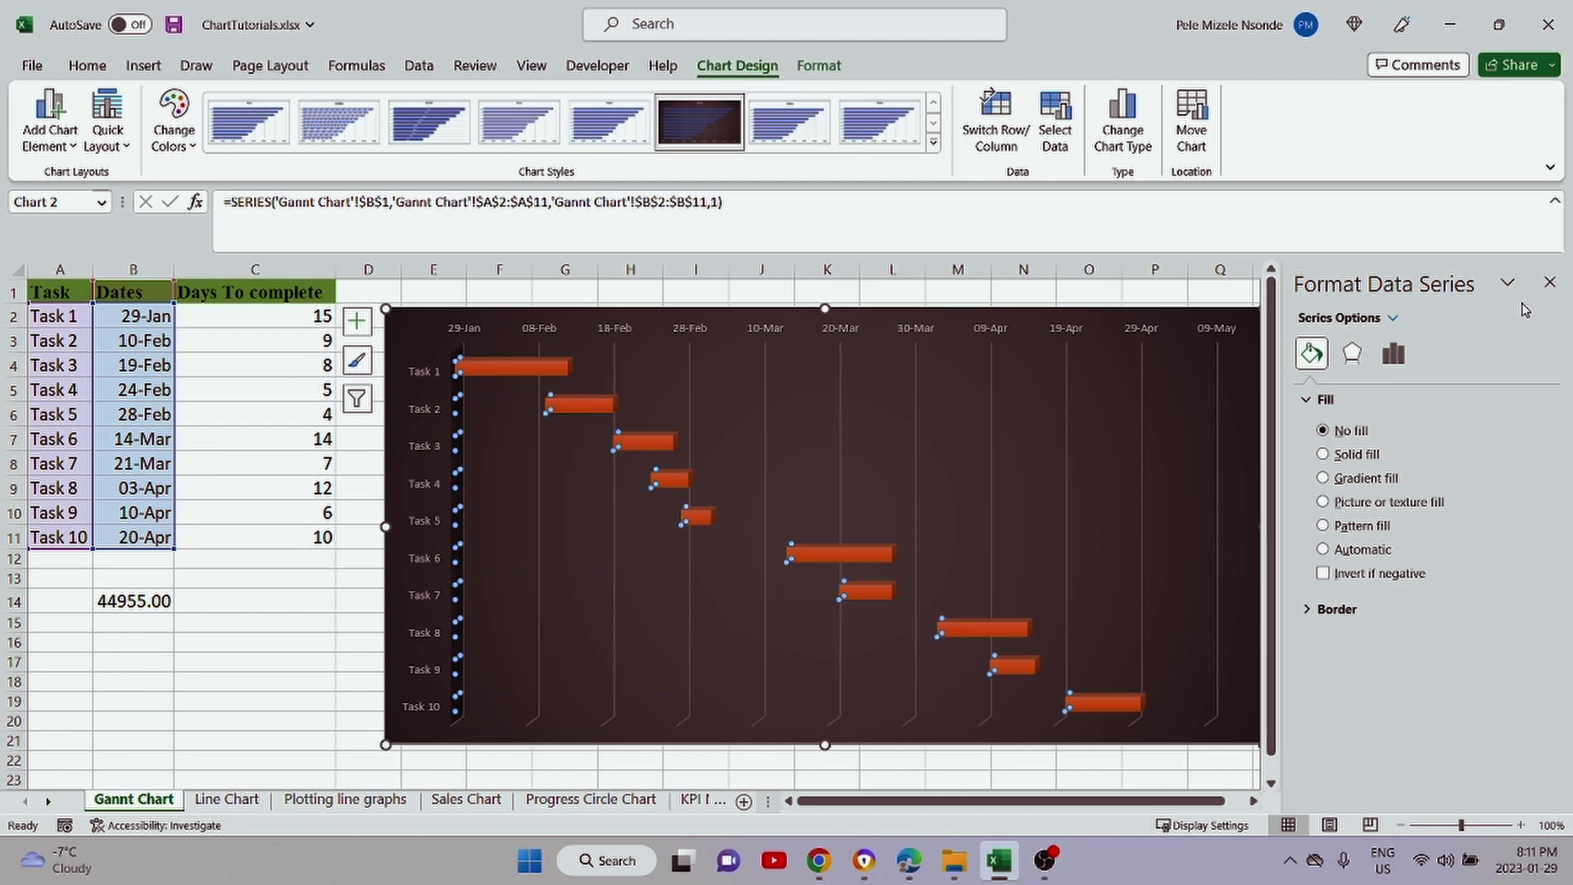
click(1549, 282)
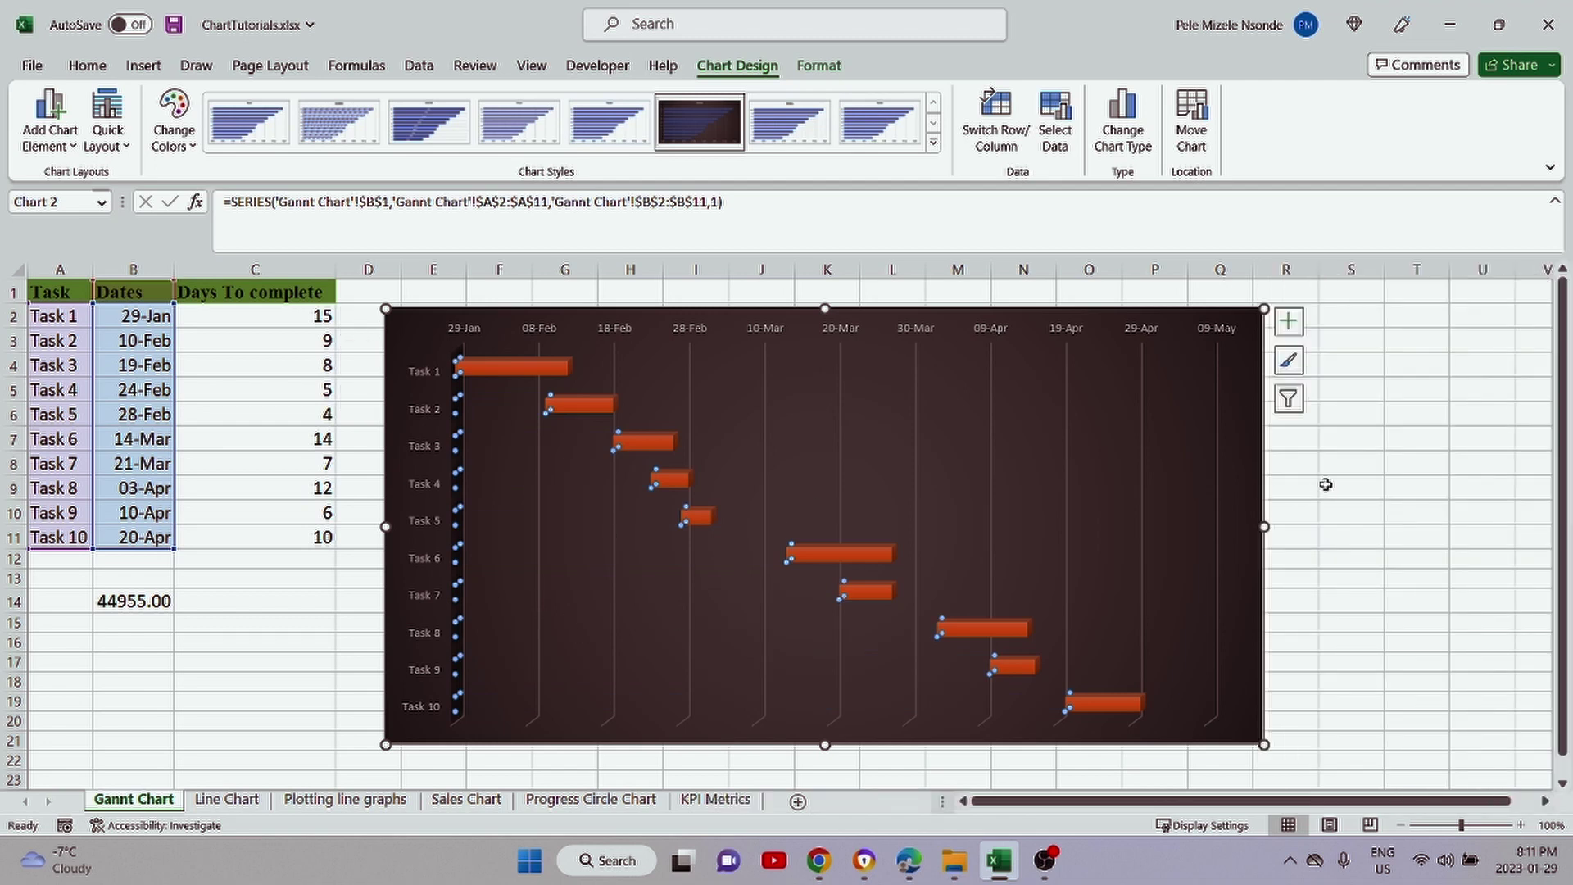
click(1311, 464)
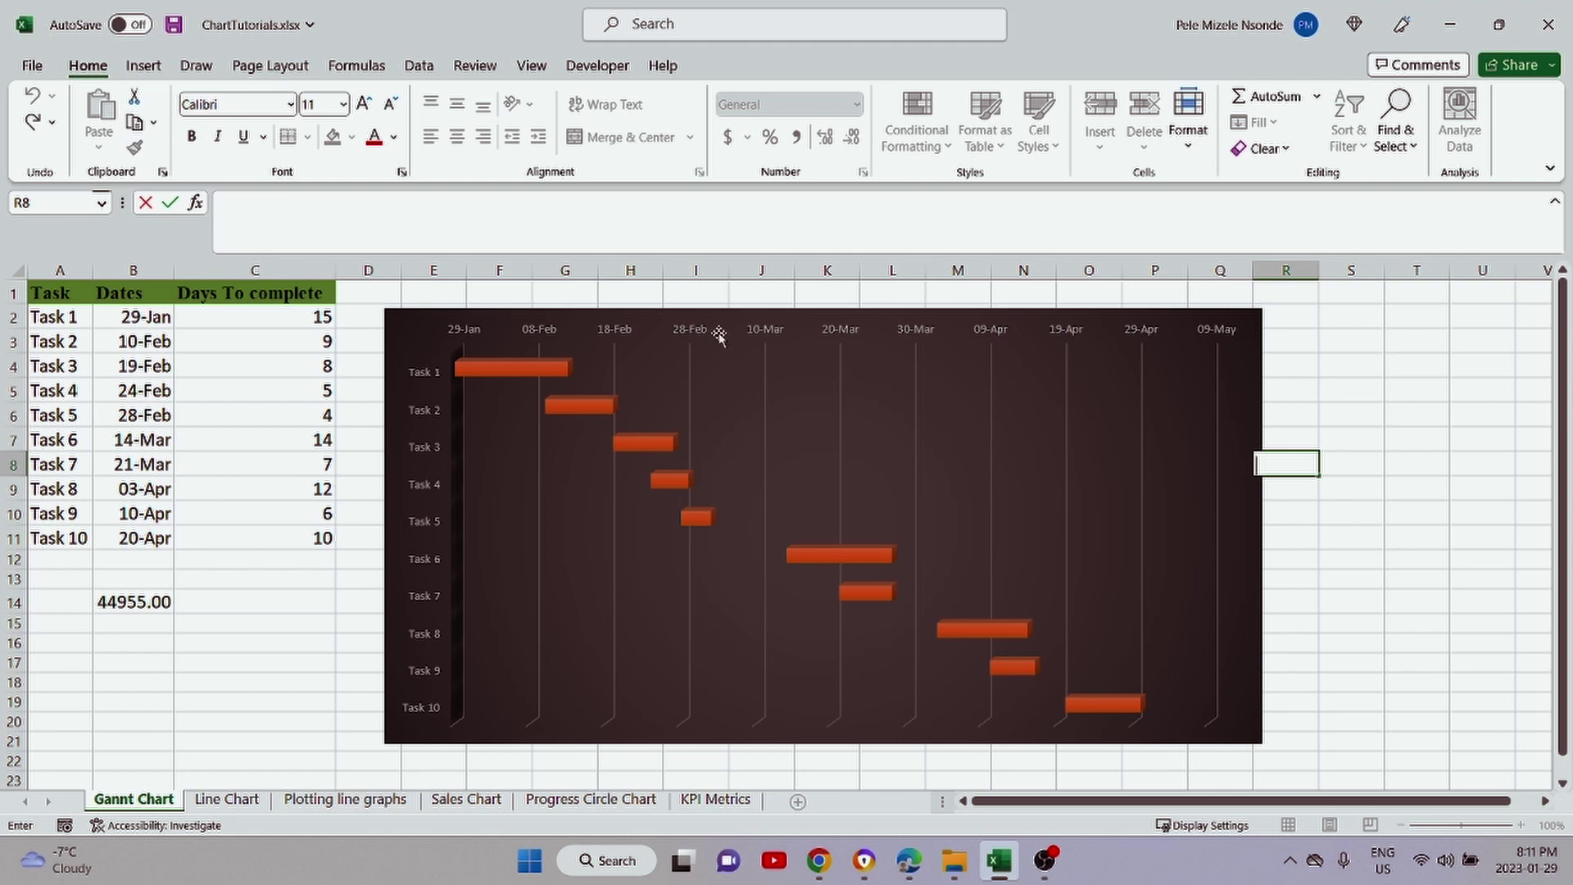
- Add a chart title above the chart and set its text to "Gannt Chart Excel Tutorial"
click(811, 319)
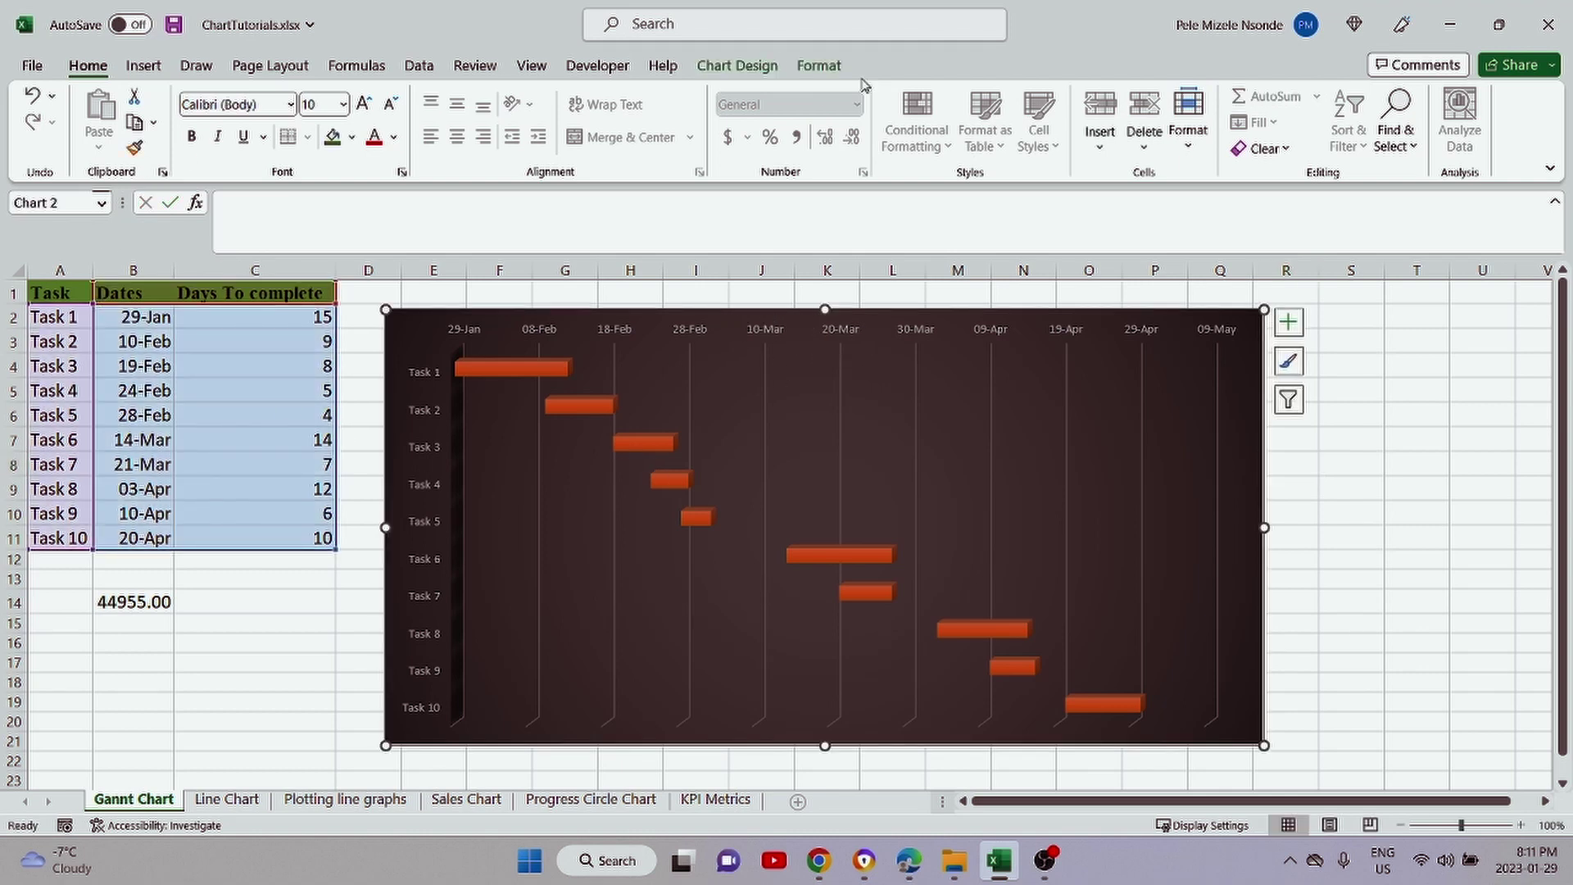
click(715, 67)
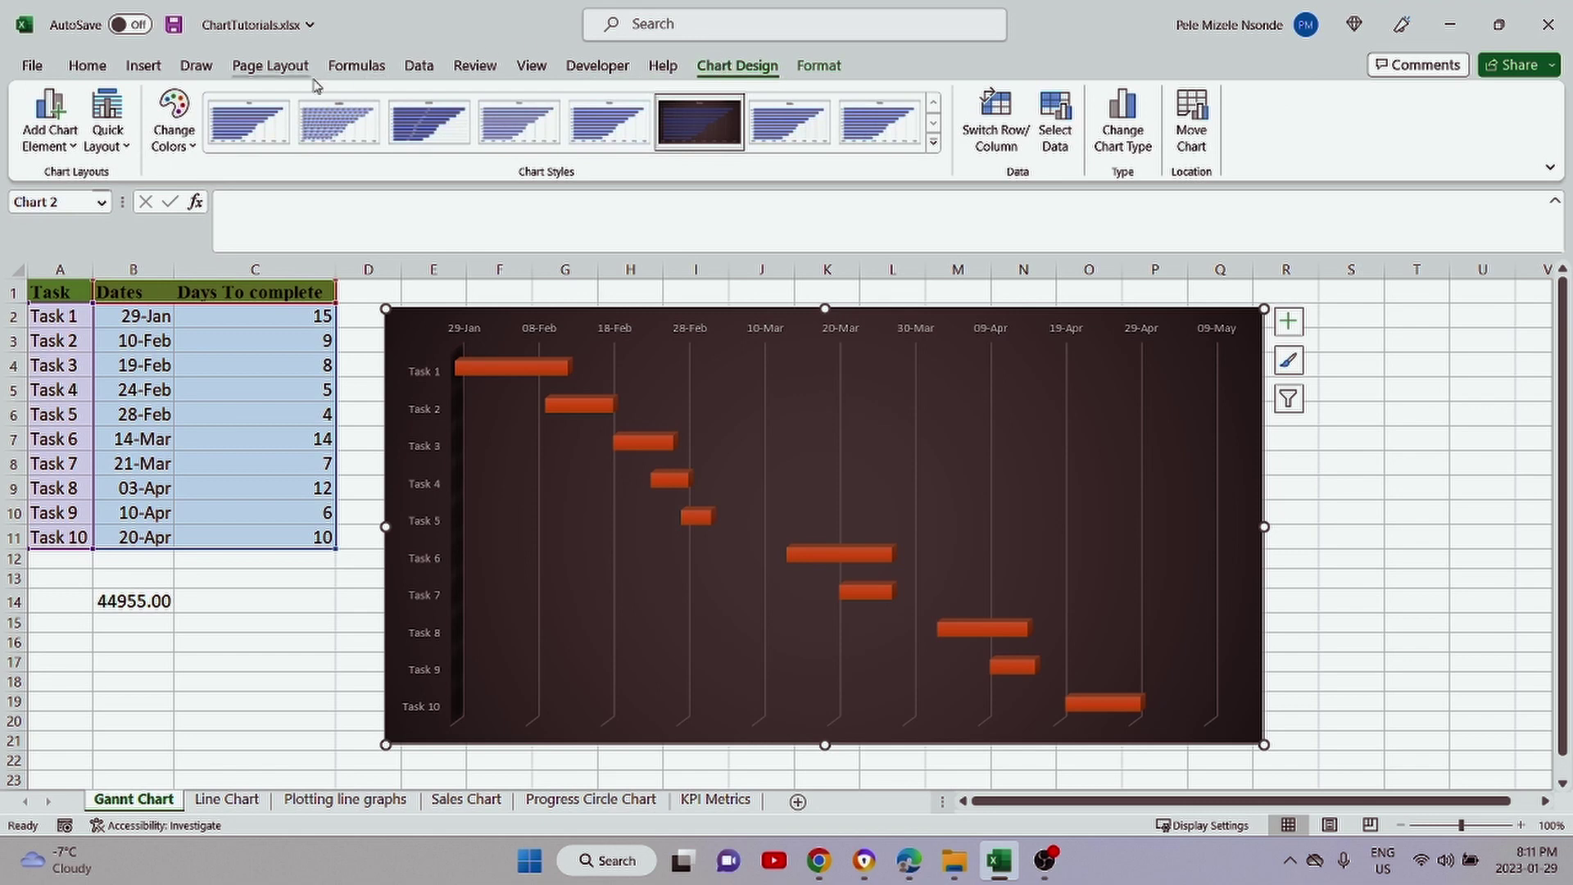
click(62, 149)
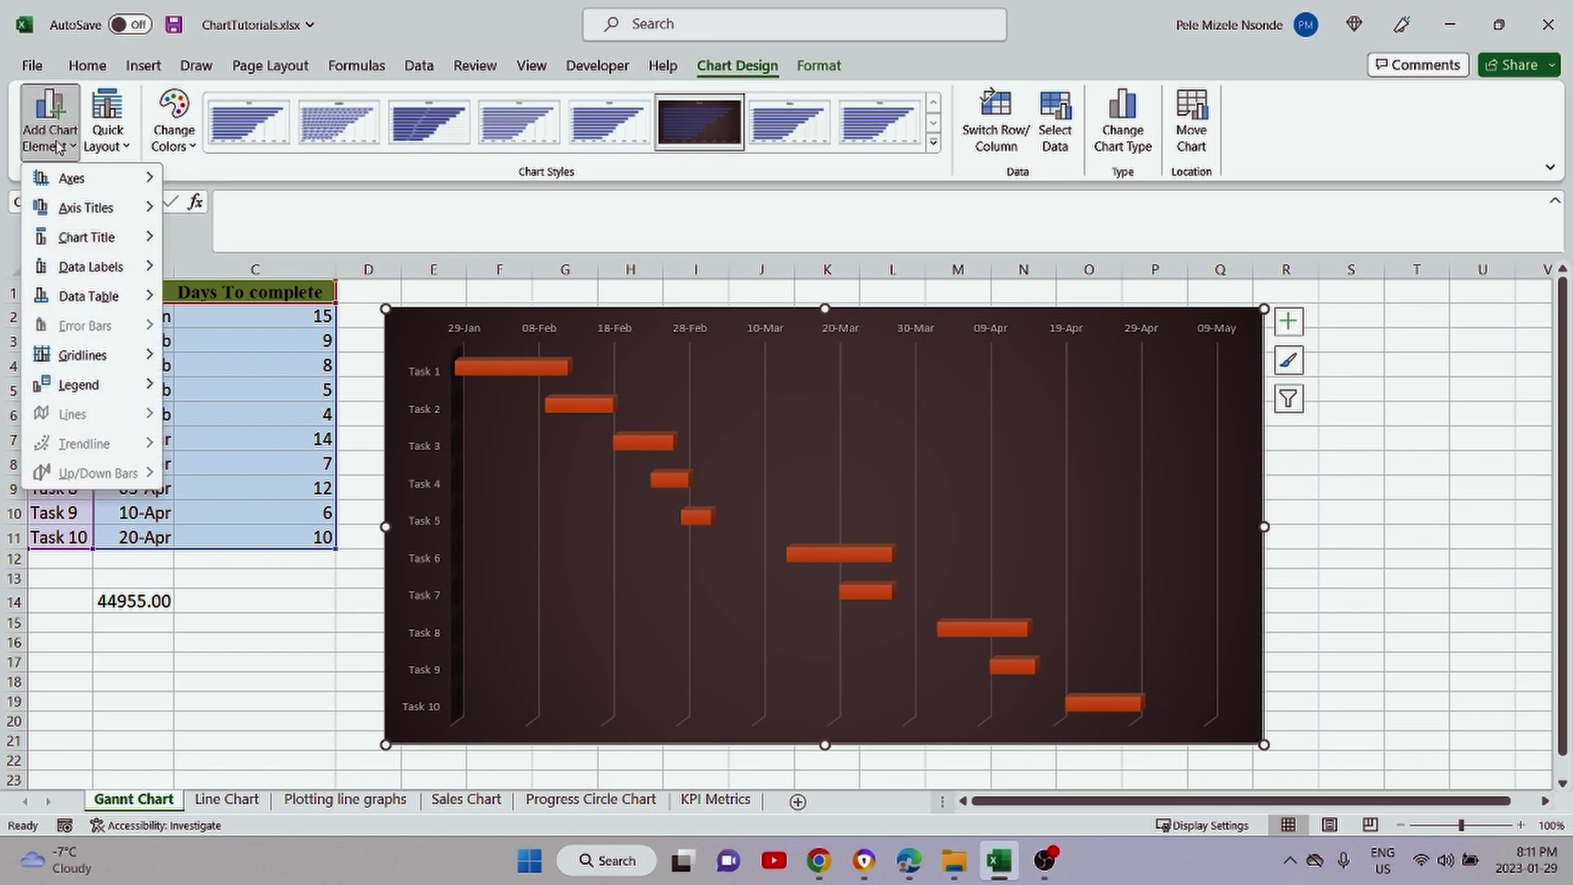
mouse_move(88, 246)
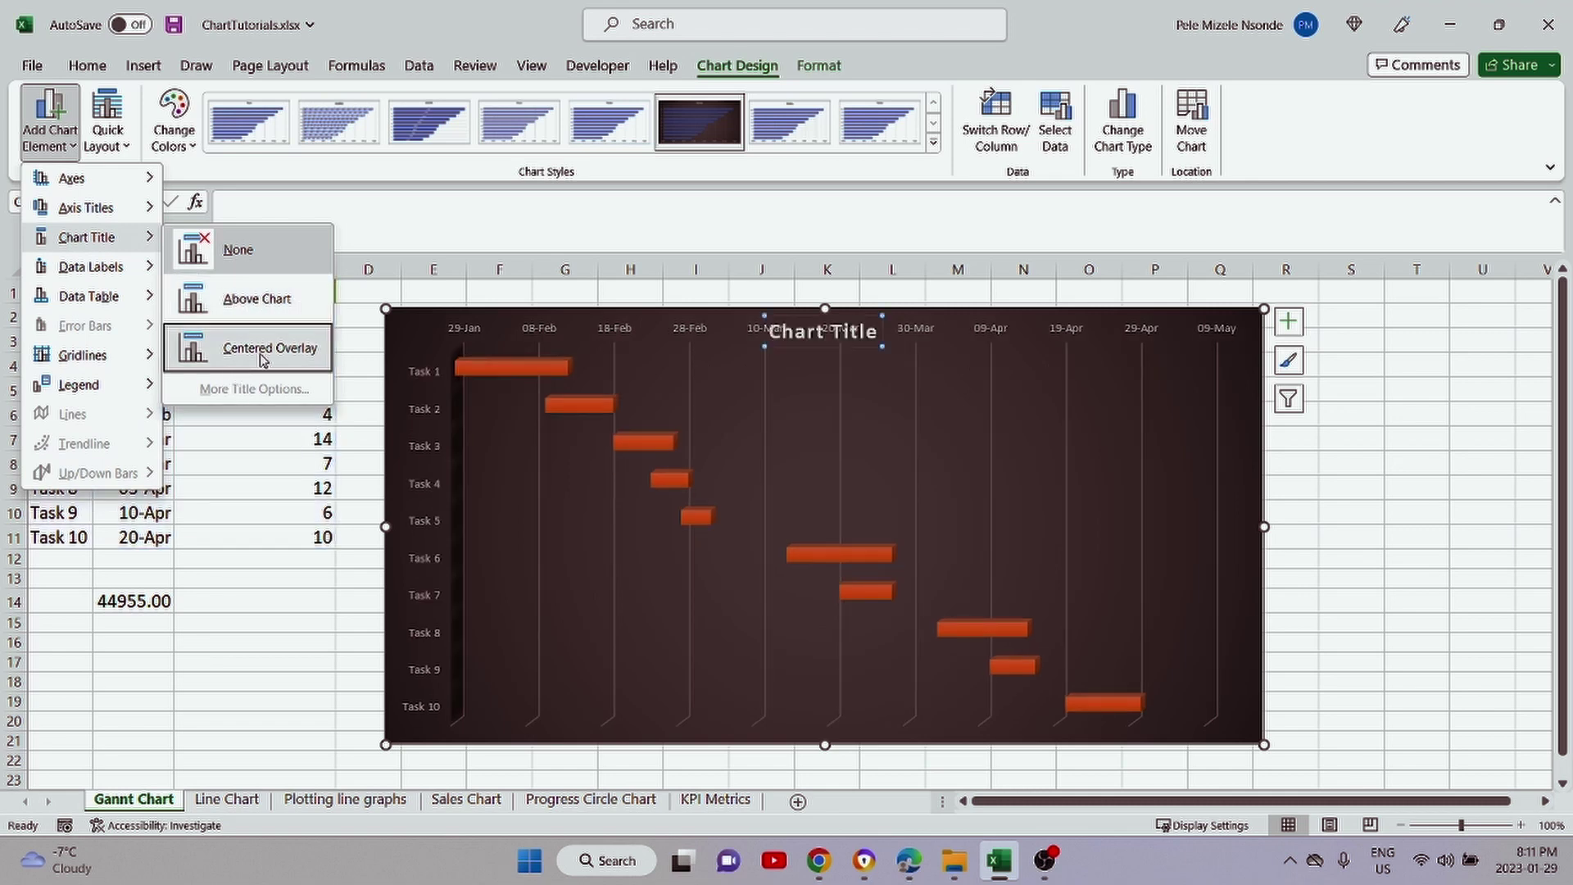
click(254, 299)
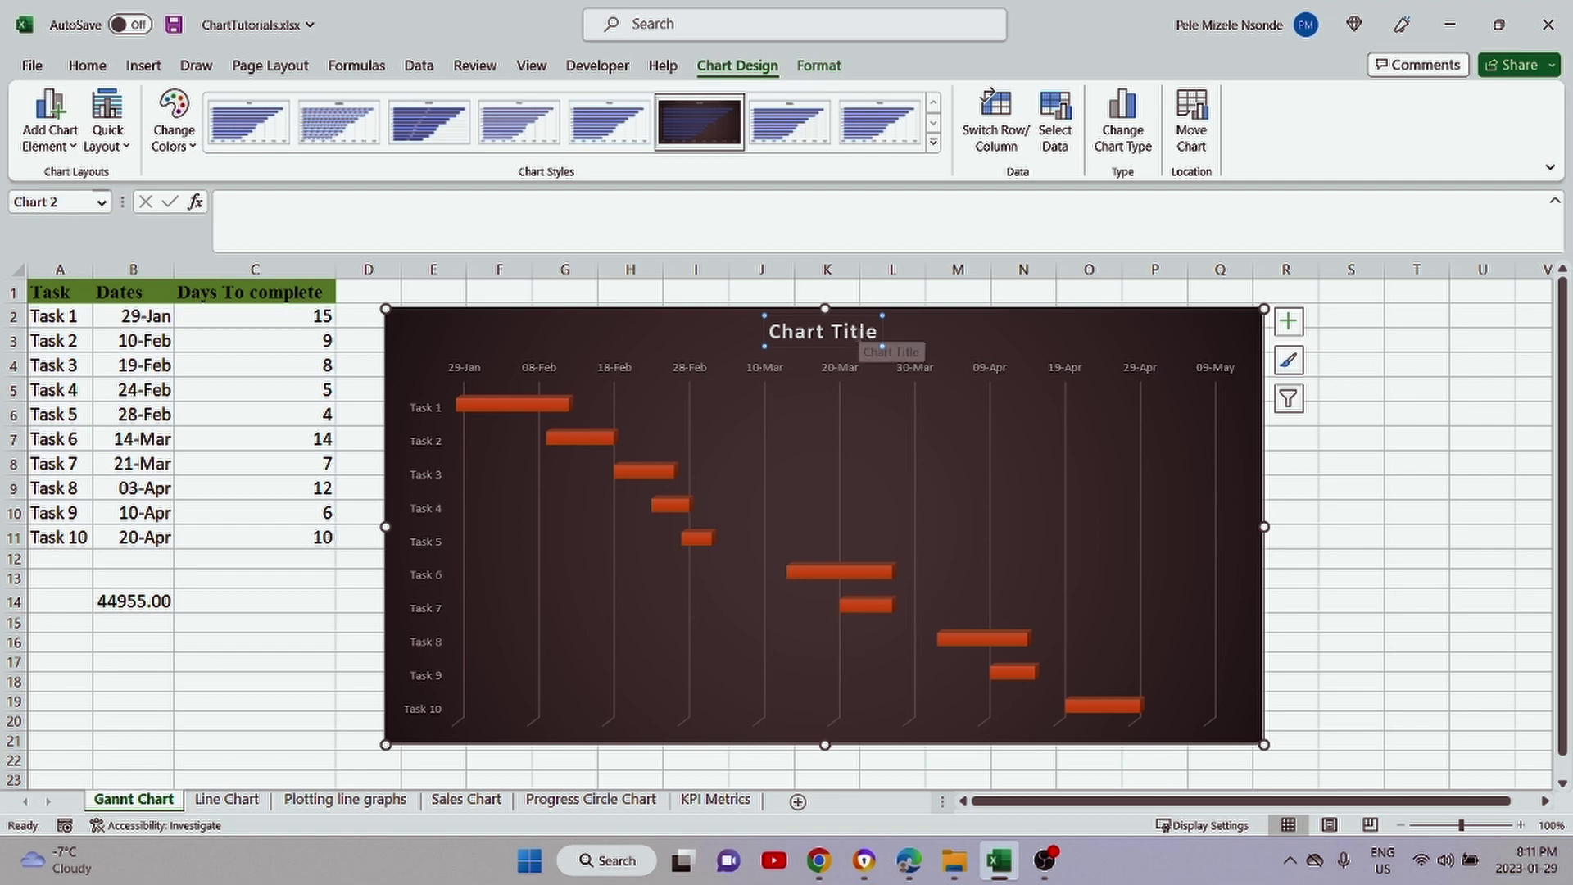
drag(769, 331, 849, 330)
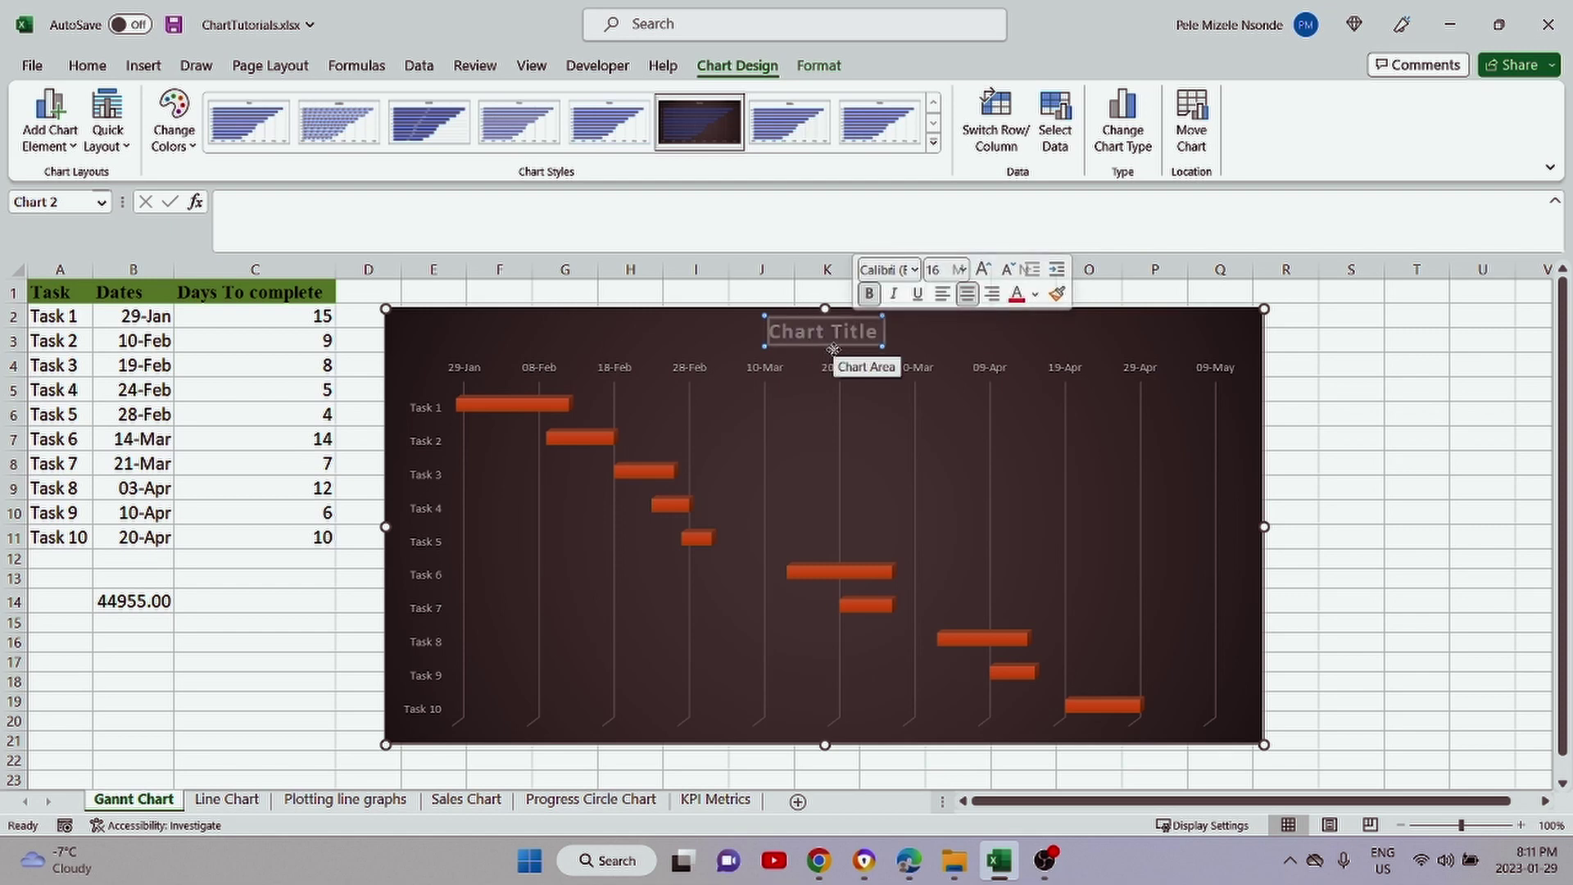
text(Ga)
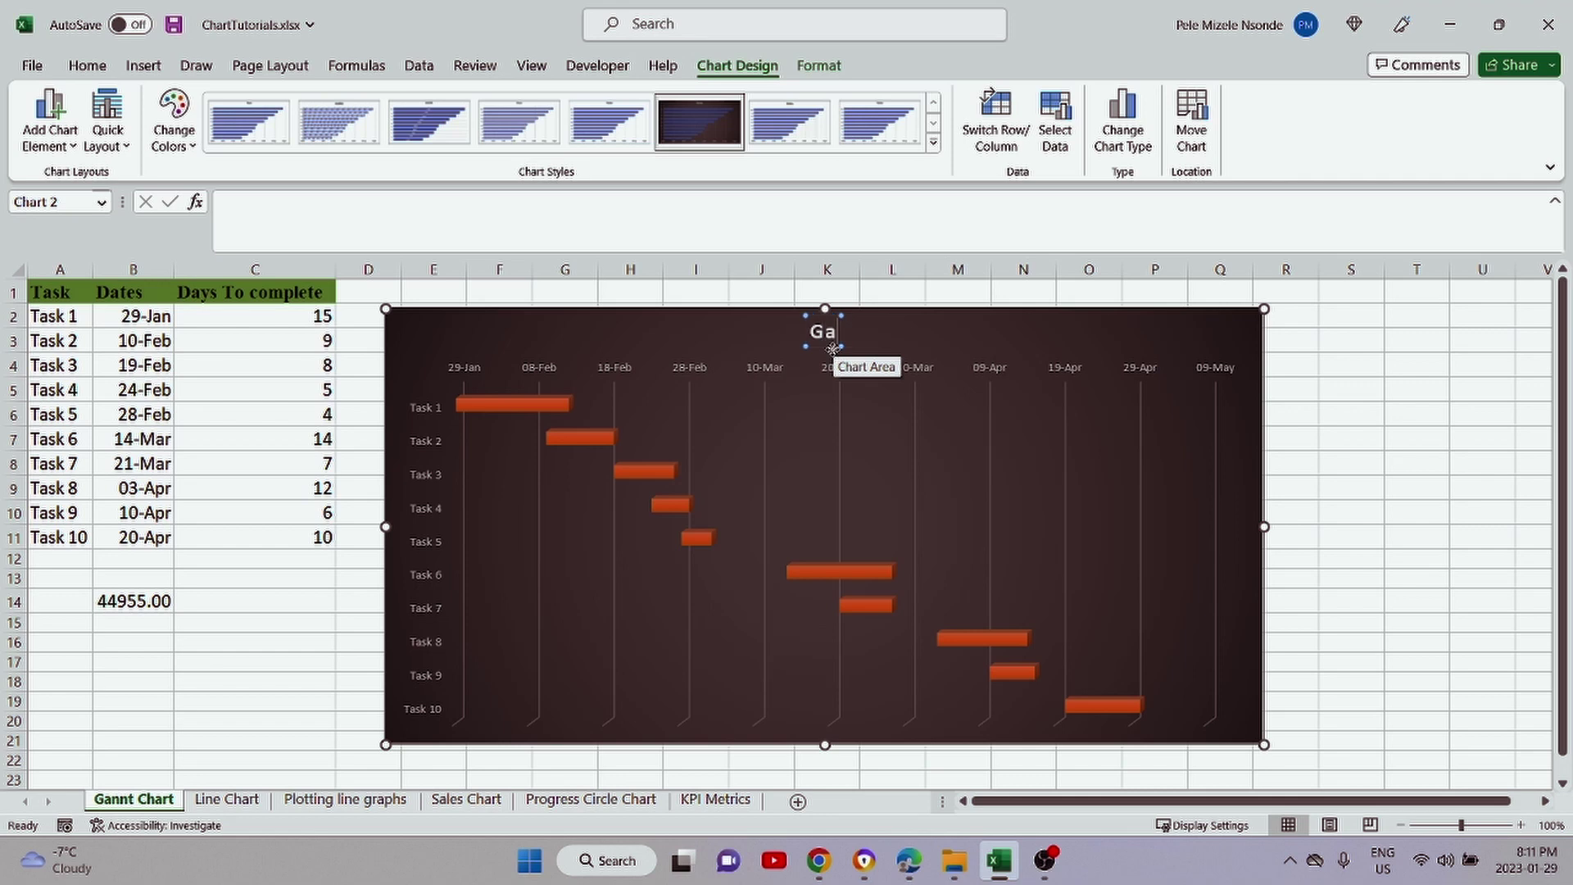
text(nnt Chart Excel Tutorial)
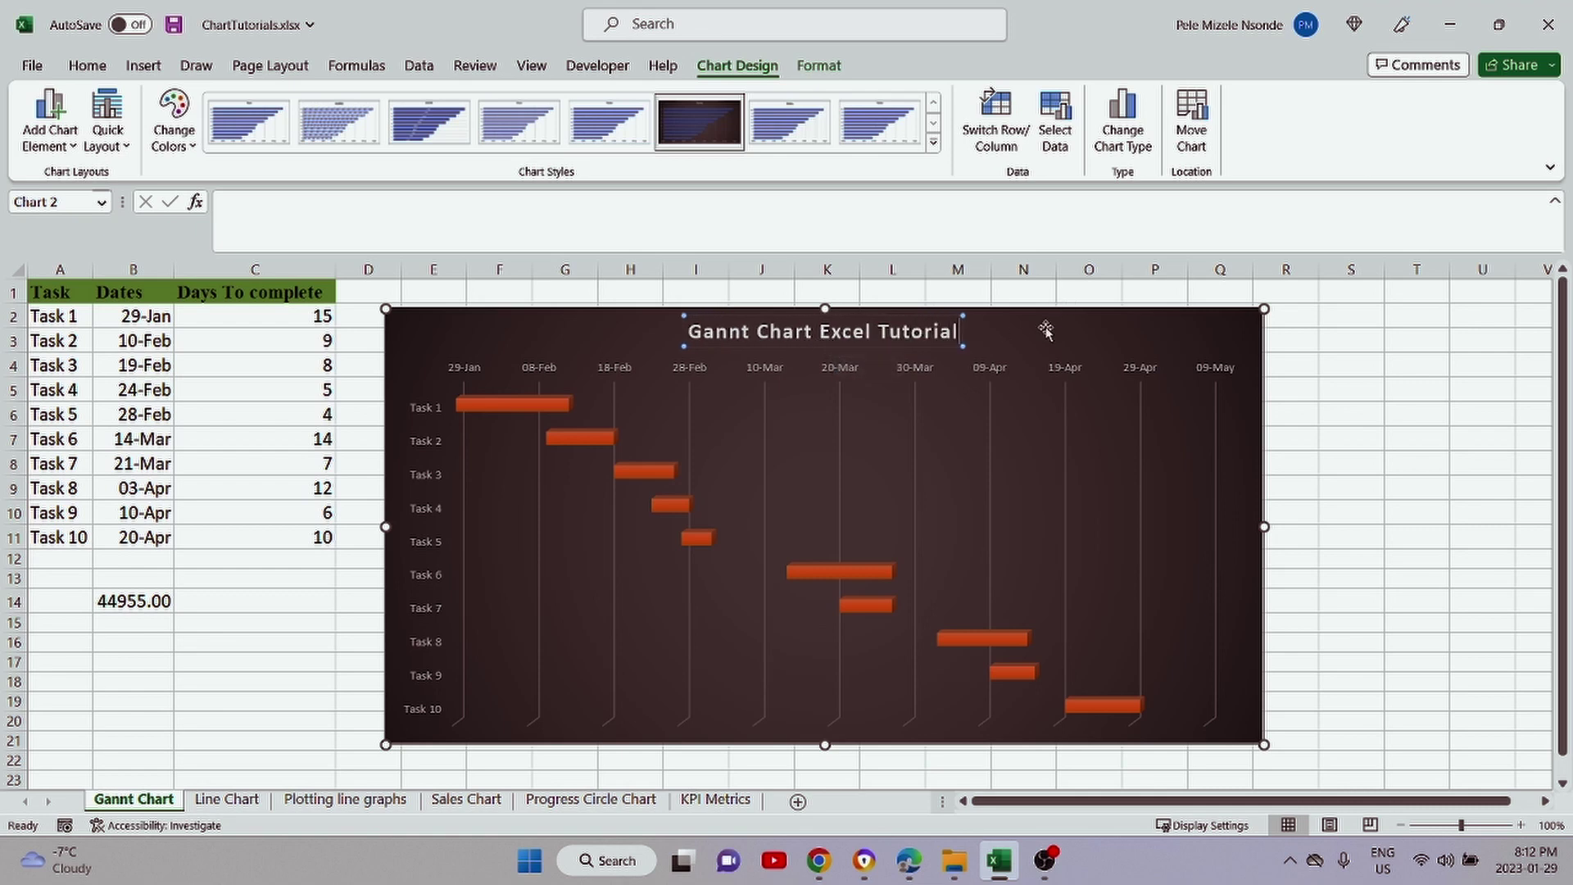
drag(1043, 324, 1039, 323)
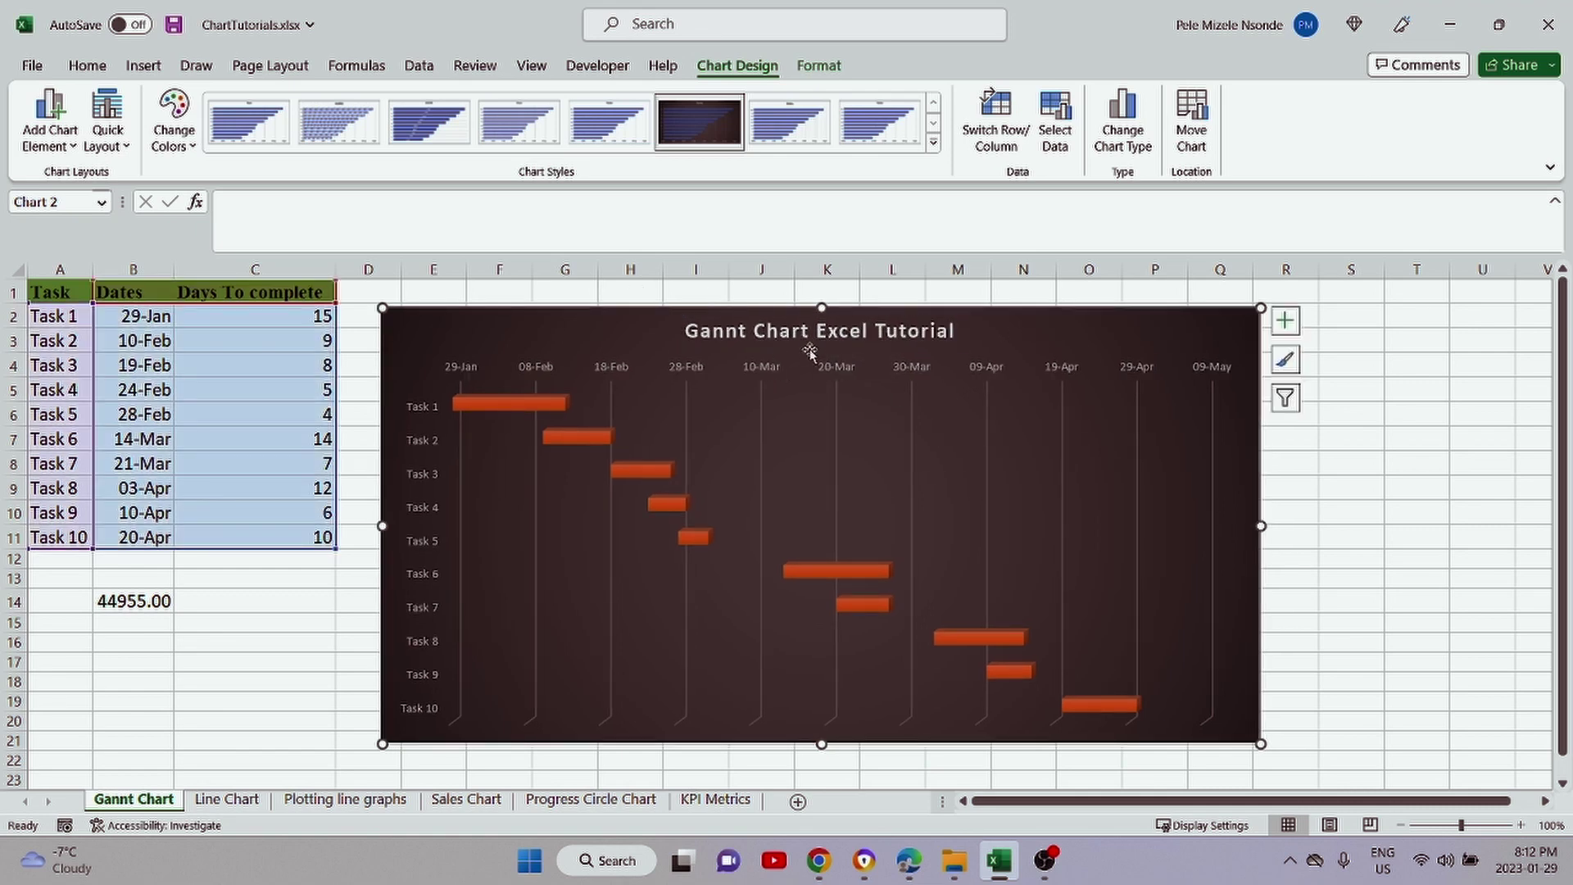
double_click(767, 335)
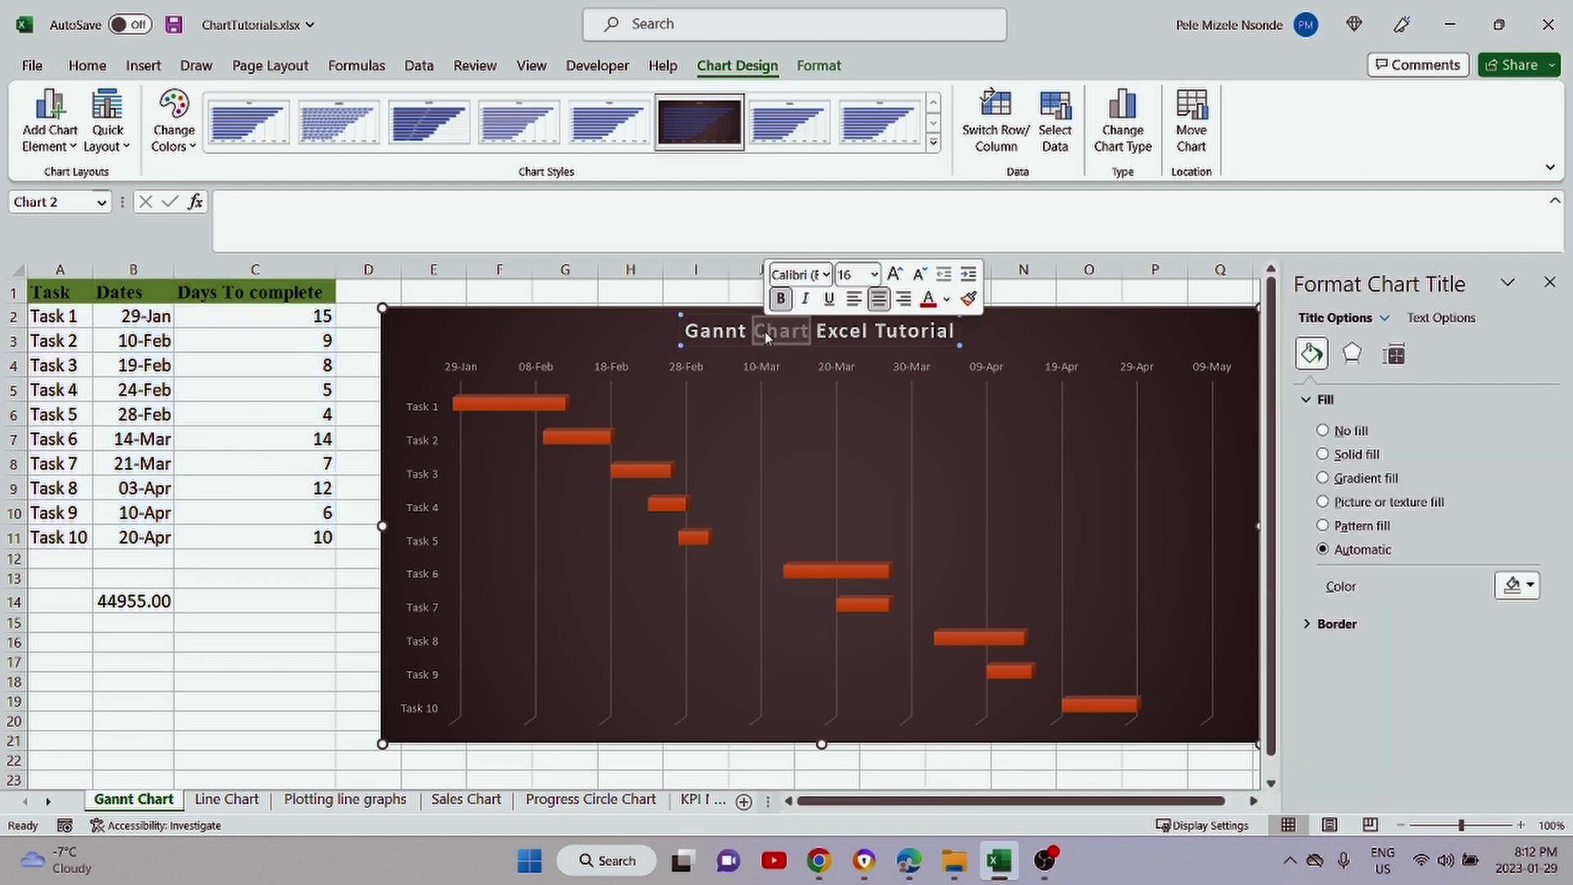
triple_click(766, 331)
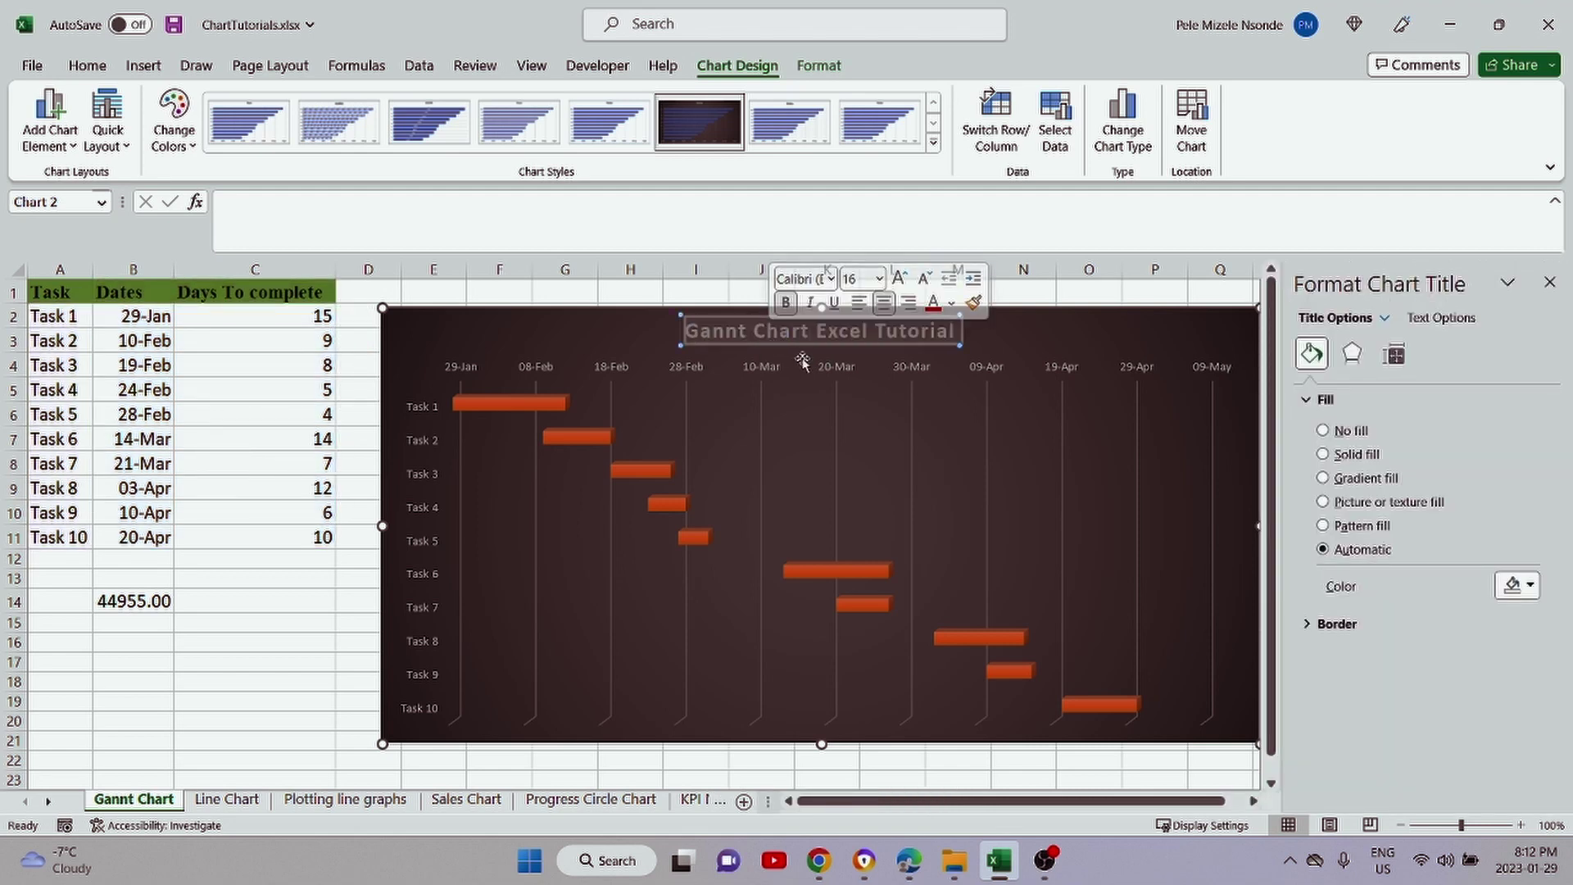
click(639, 333)
click(718, 338)
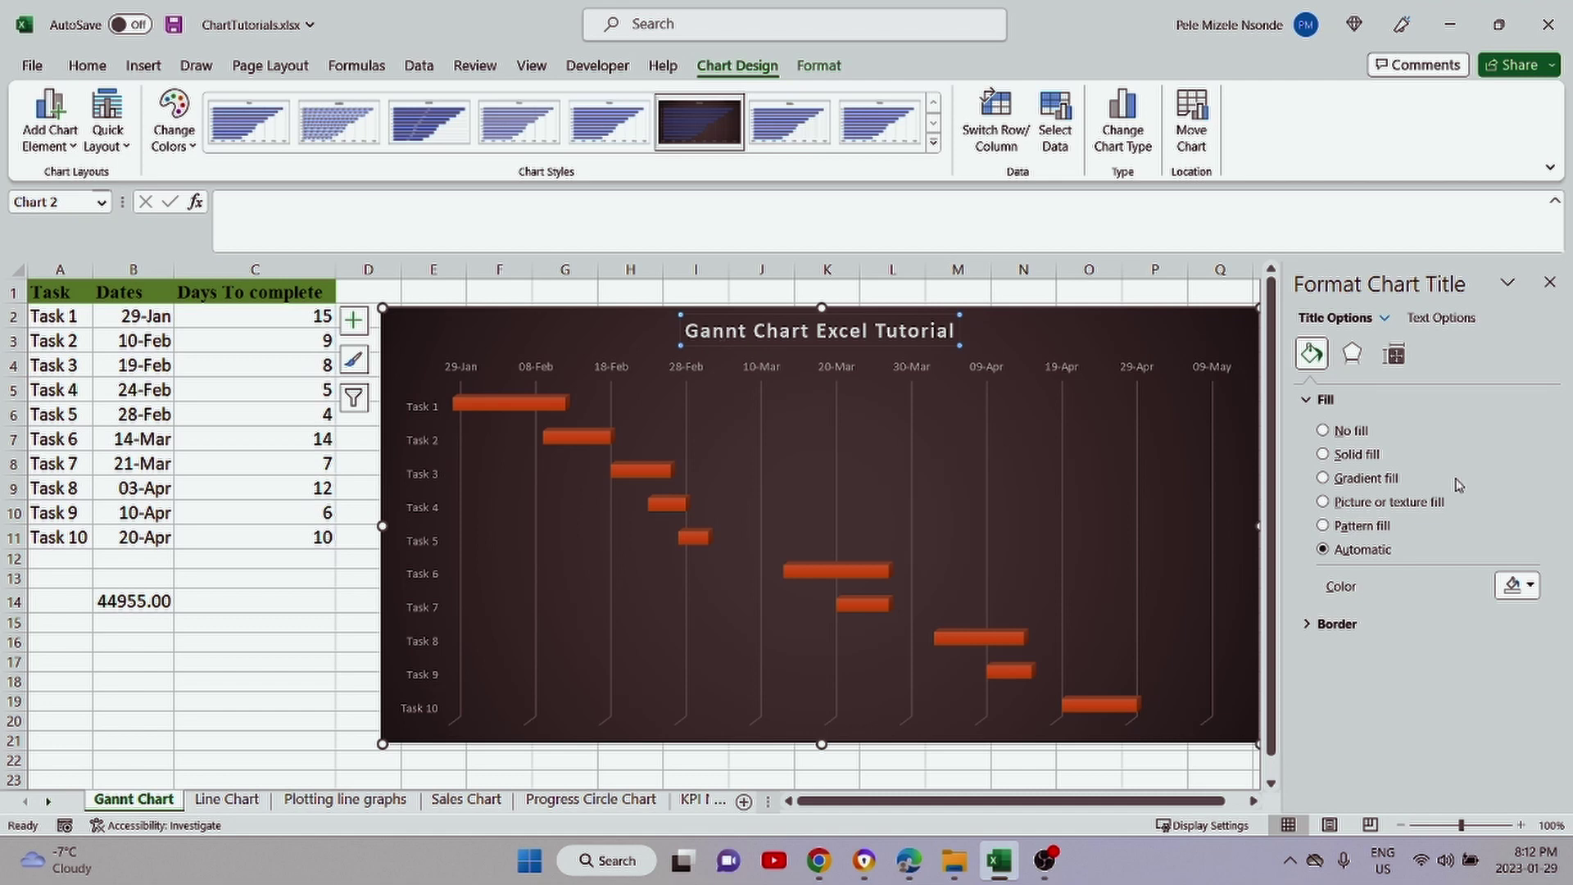
click(1549, 282)
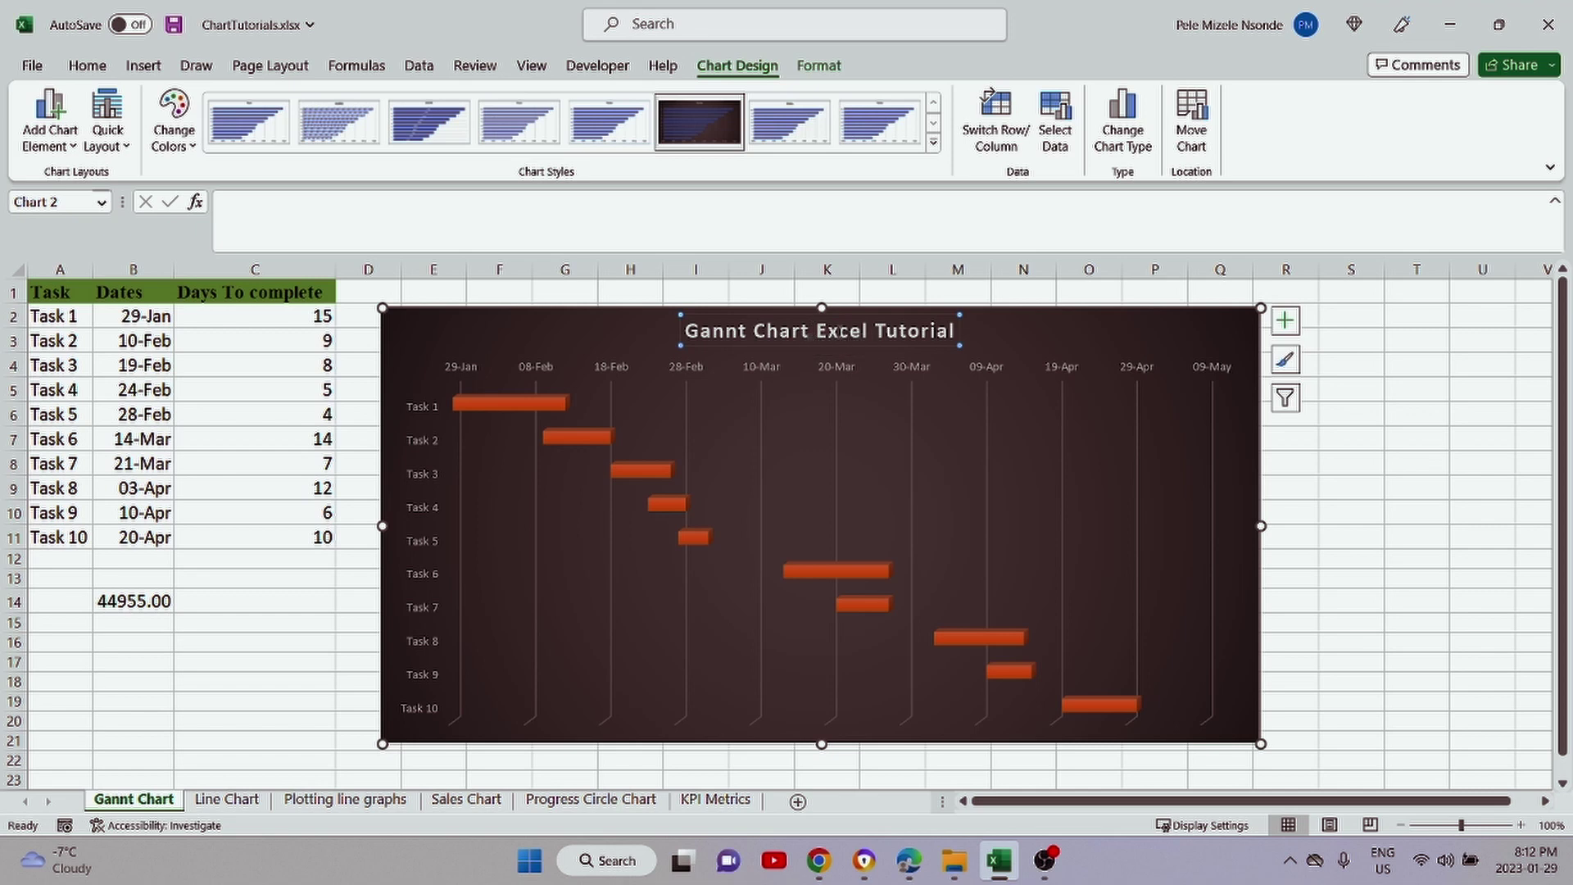
- Try a solid fill behind the chart title, first in standard yellow and then in standard green
right_click(842, 337)
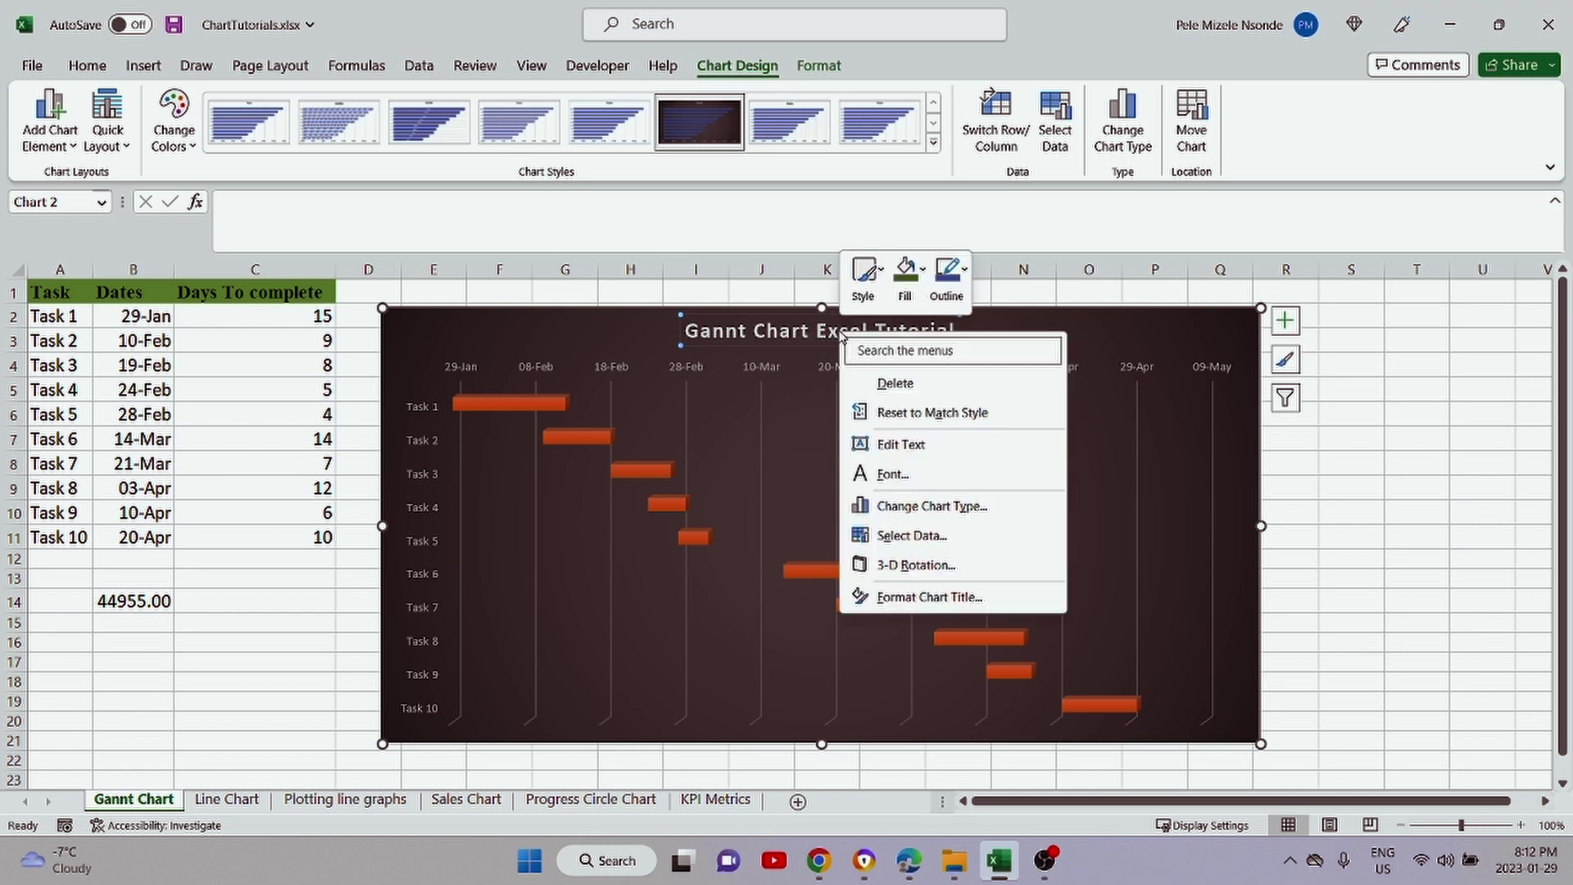
click(921, 598)
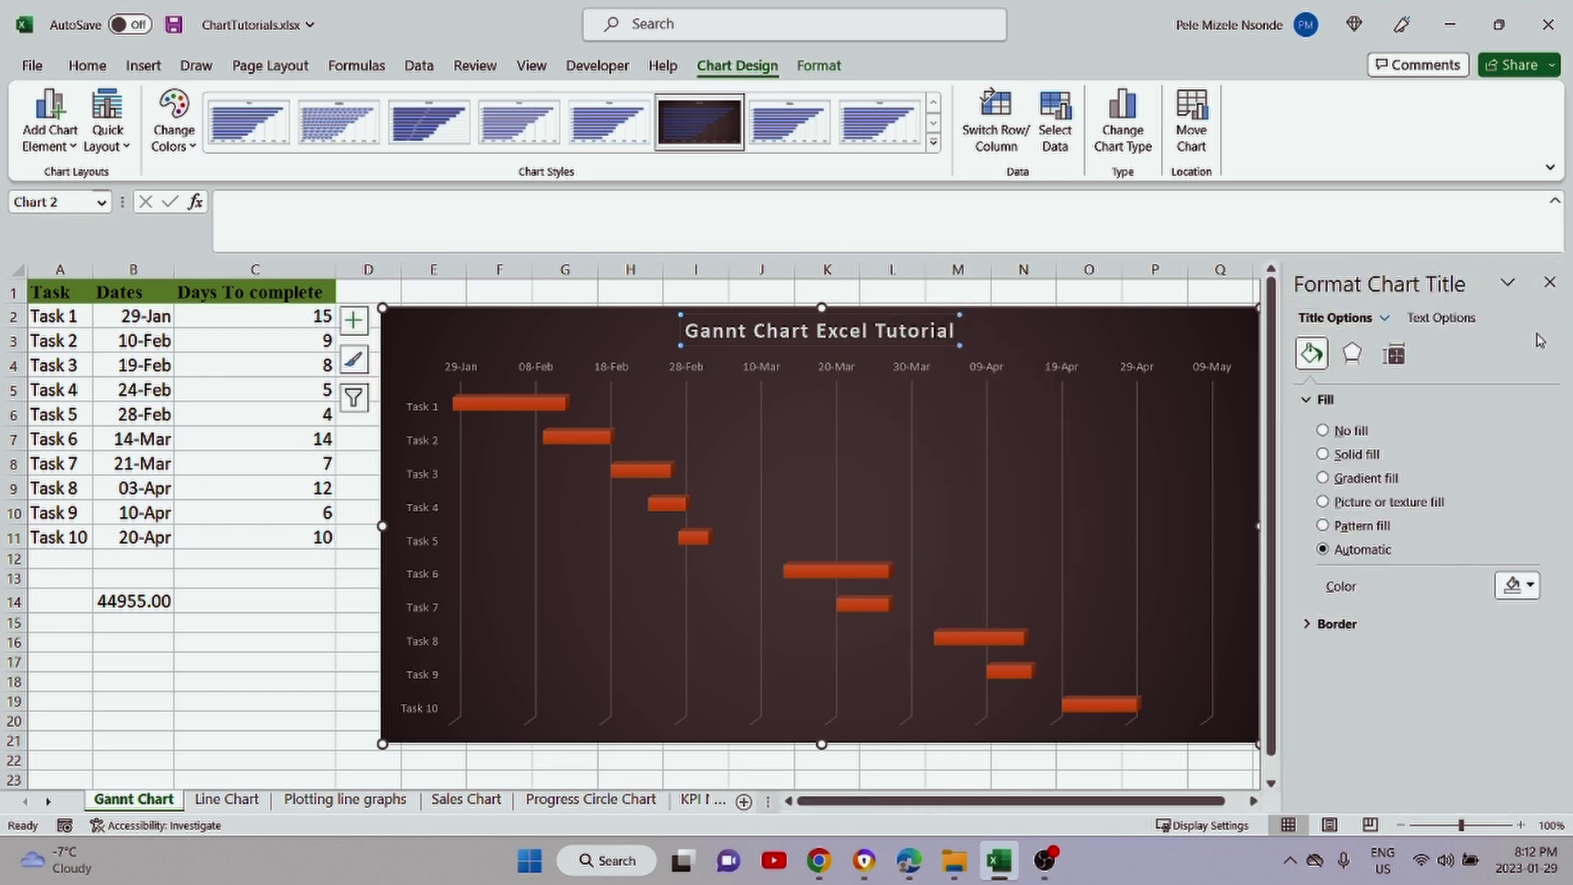
click(1350, 457)
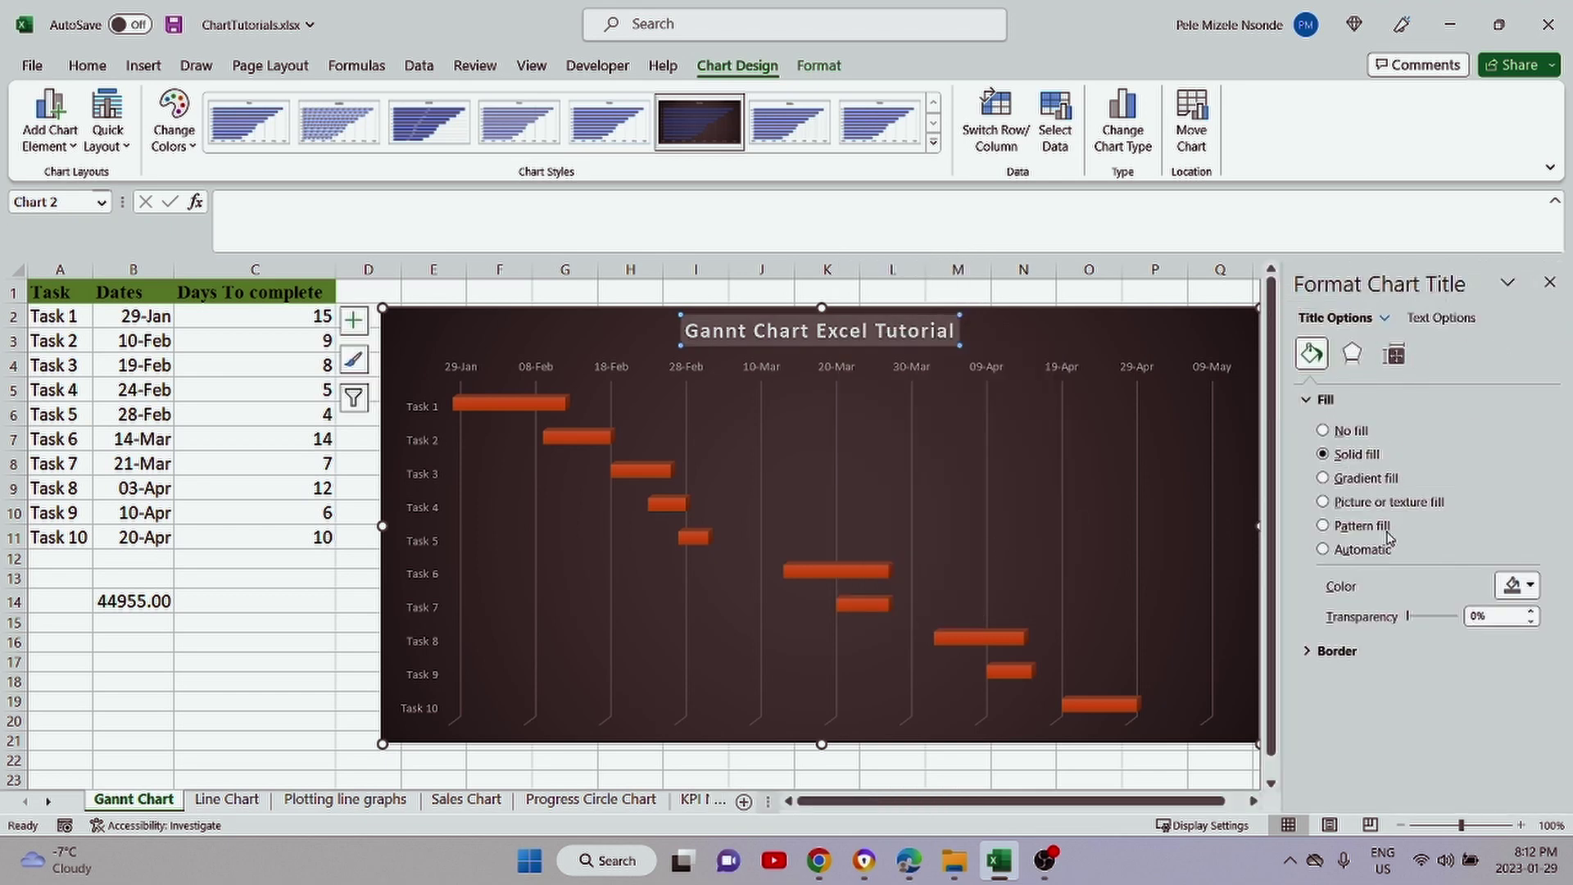
click(1515, 587)
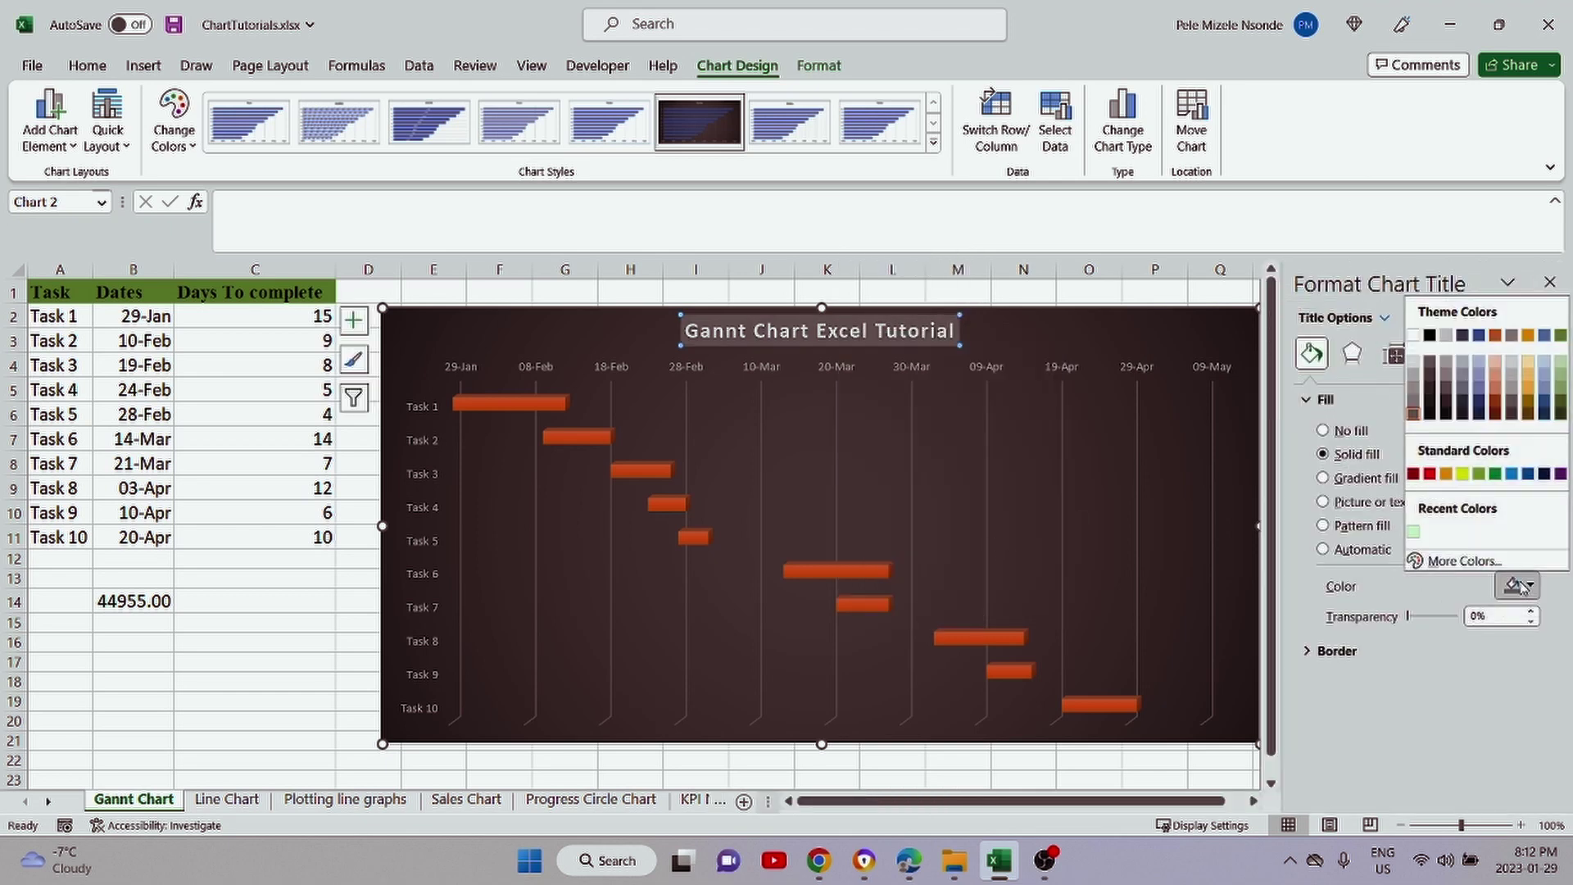
click(1463, 475)
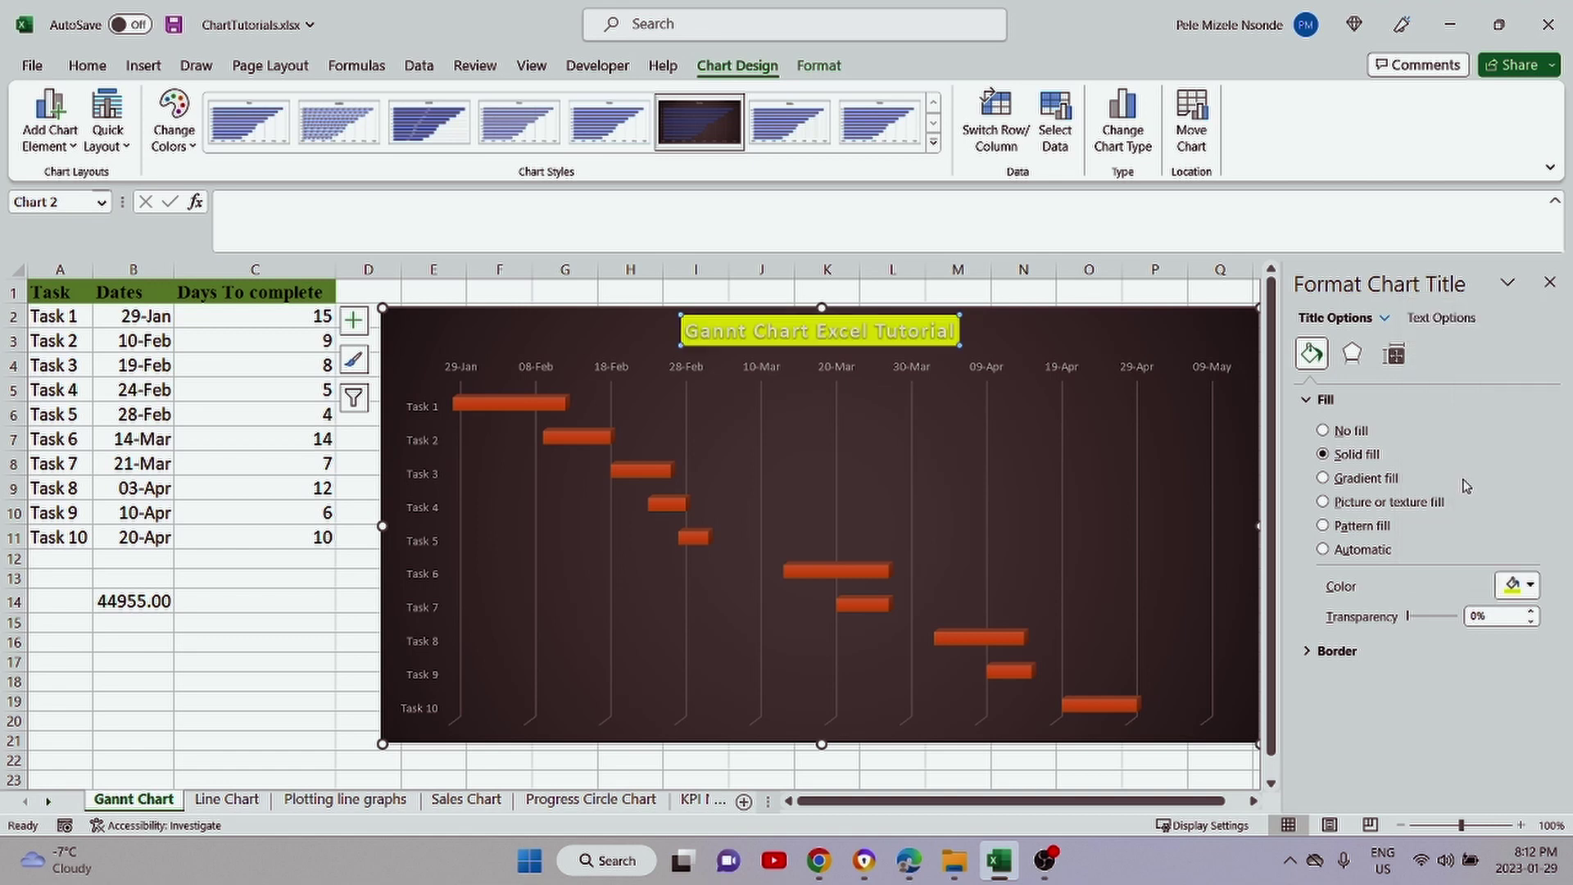
click(1528, 574)
click(1495, 475)
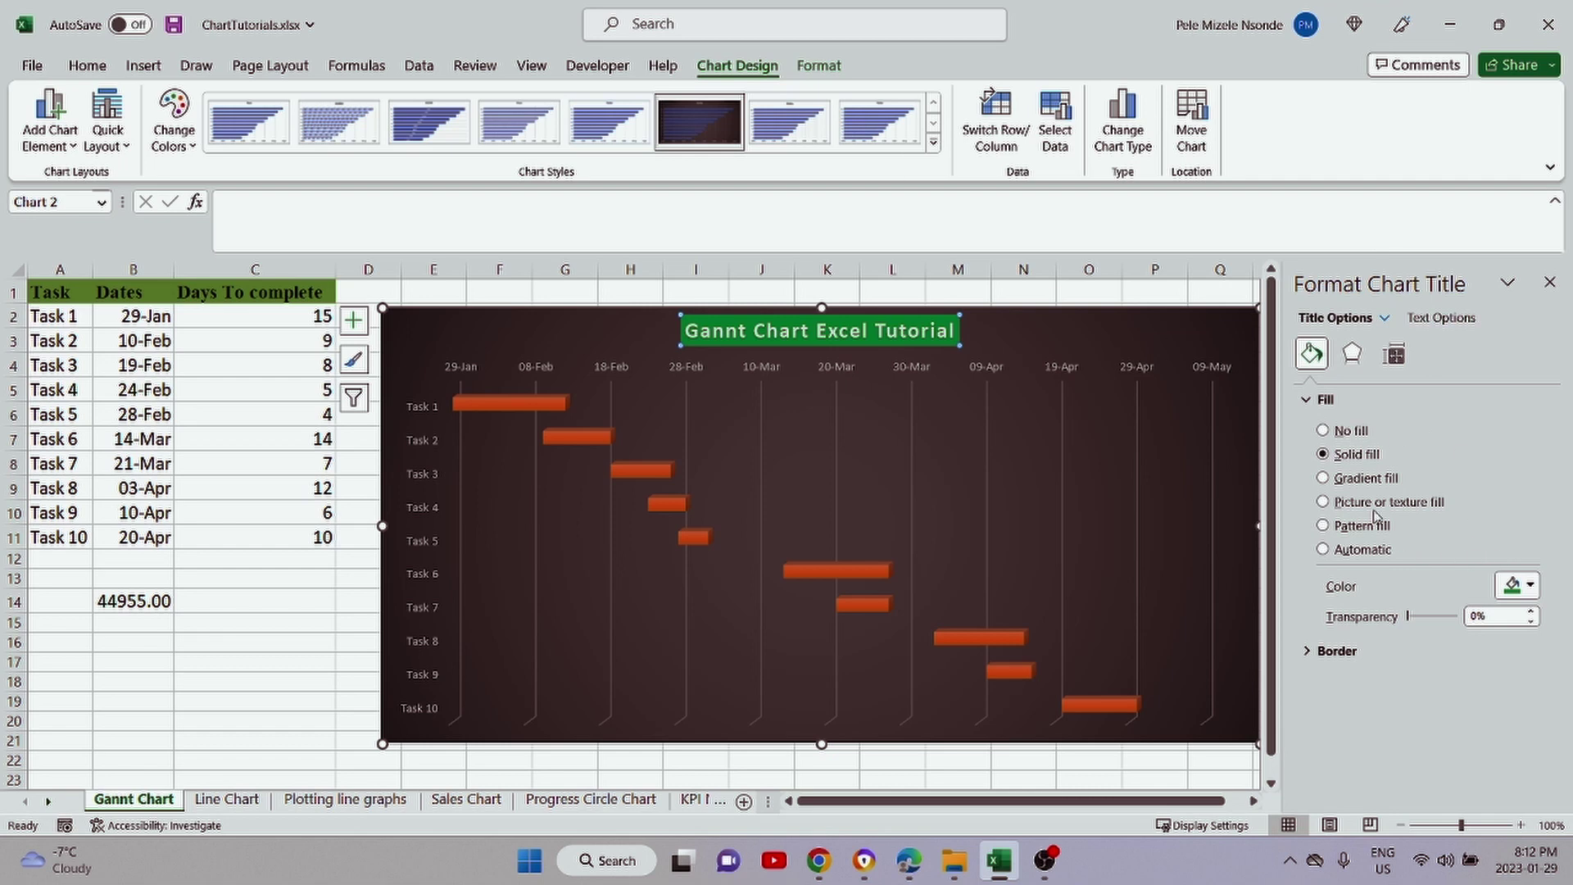
- Give the chart title a green preset gradient fill of radial type from the center, with the middle gradient stop moved slightly toward the start
click(1323, 478)
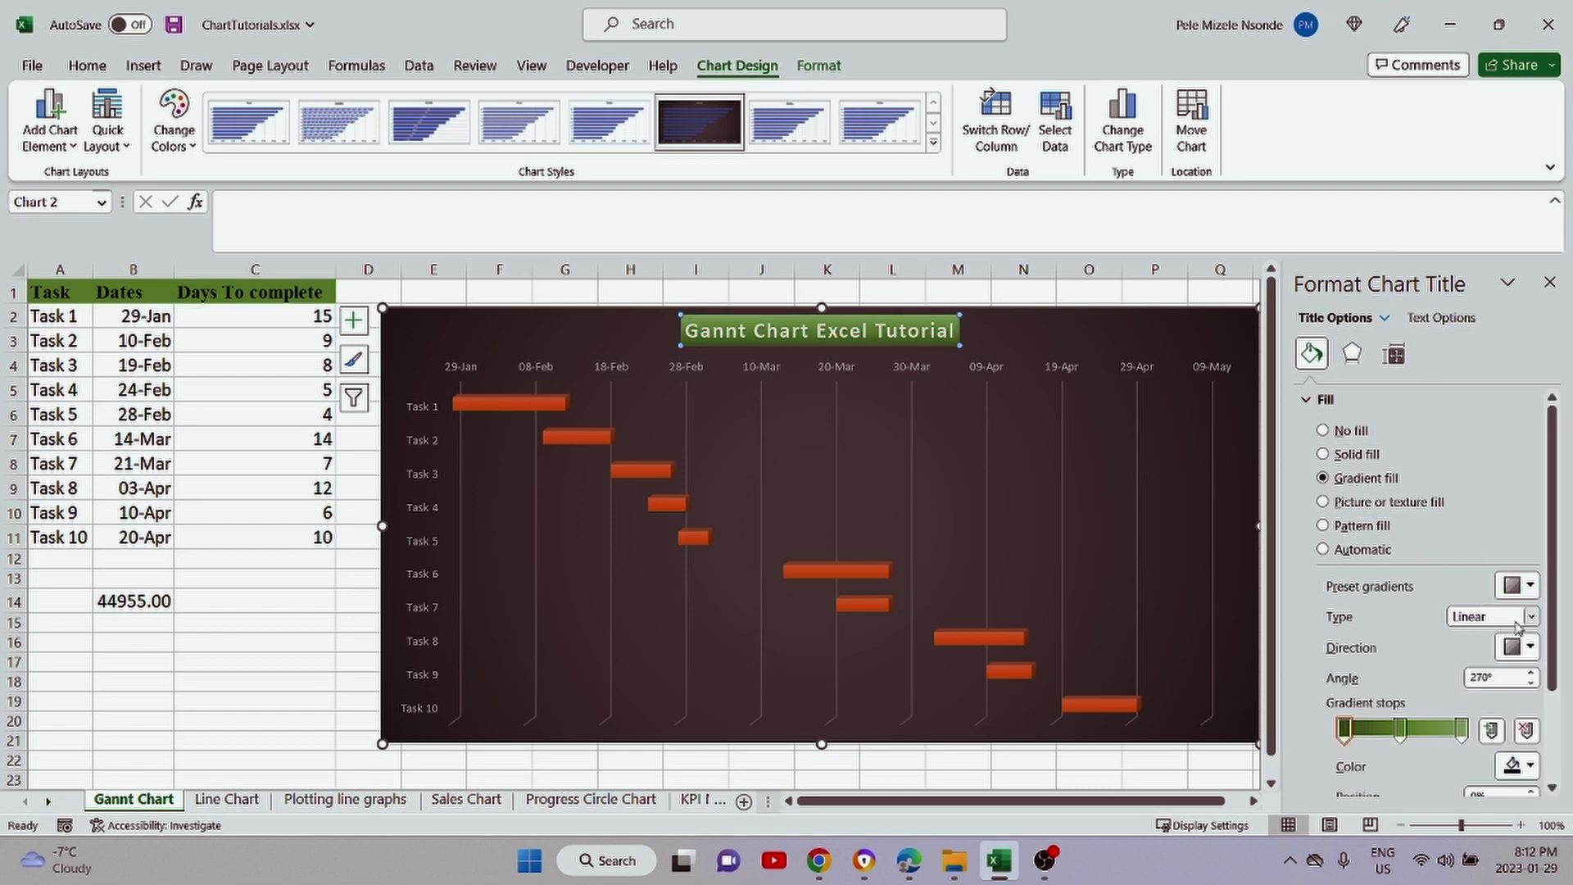
click(1517, 585)
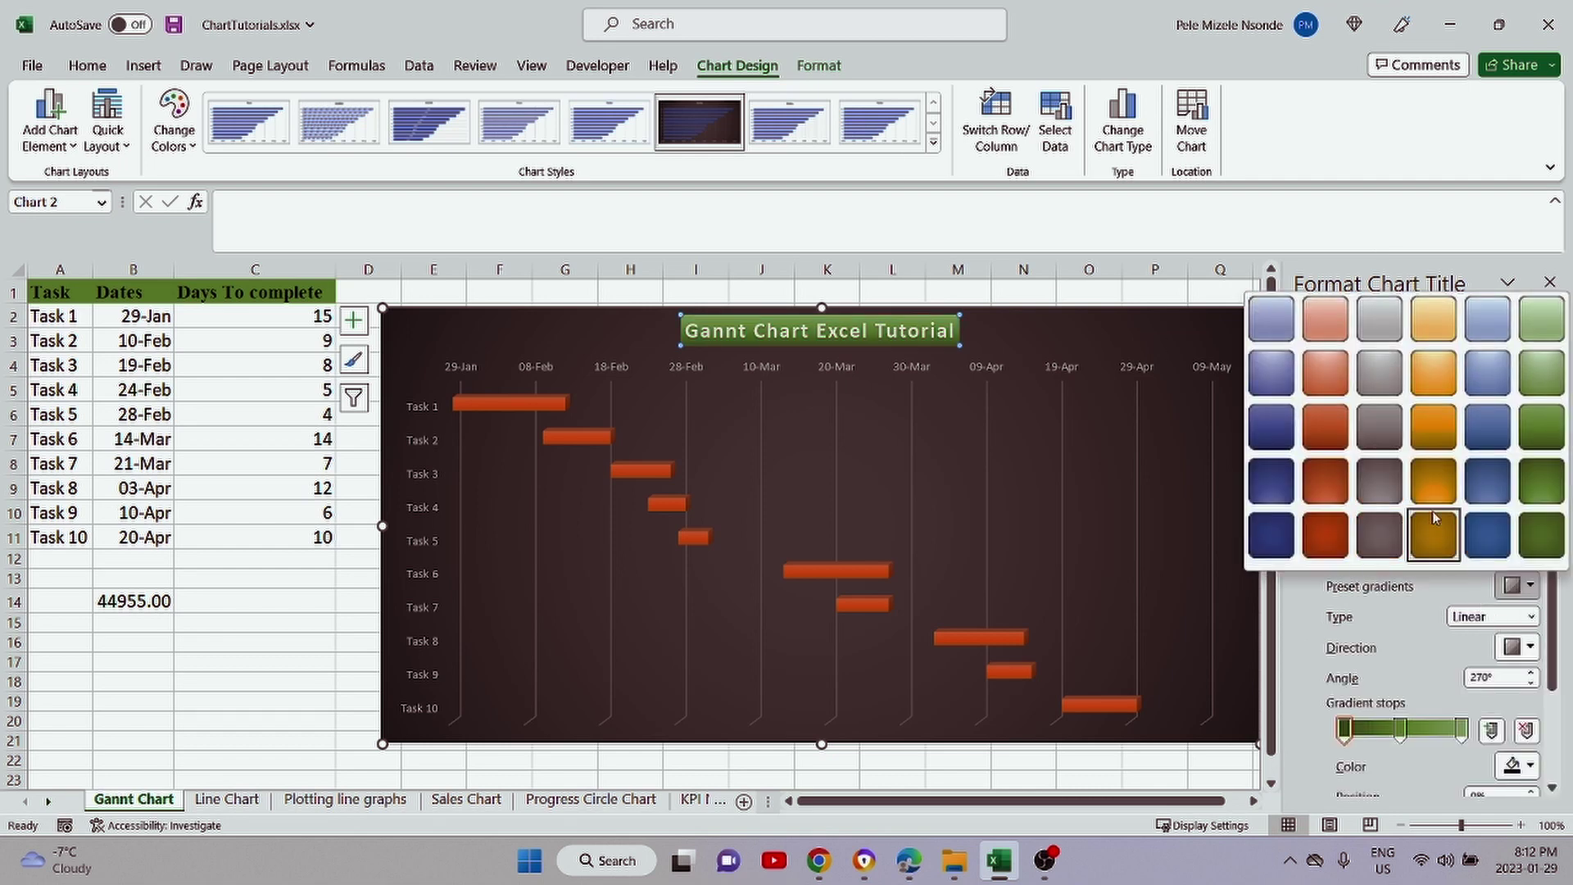
click(1540, 483)
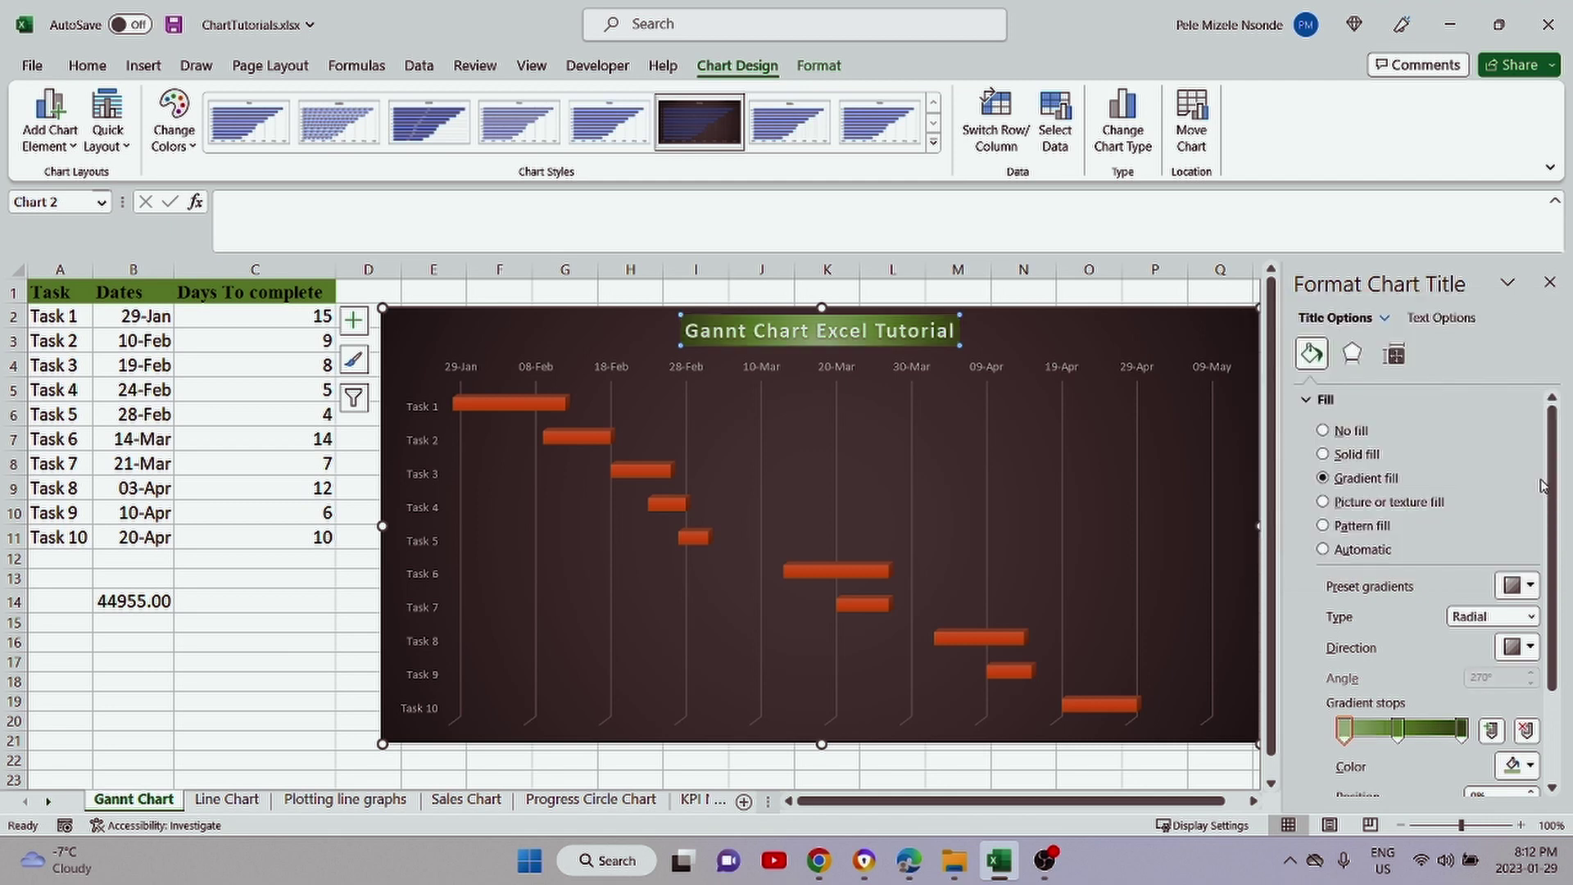
click(1523, 648)
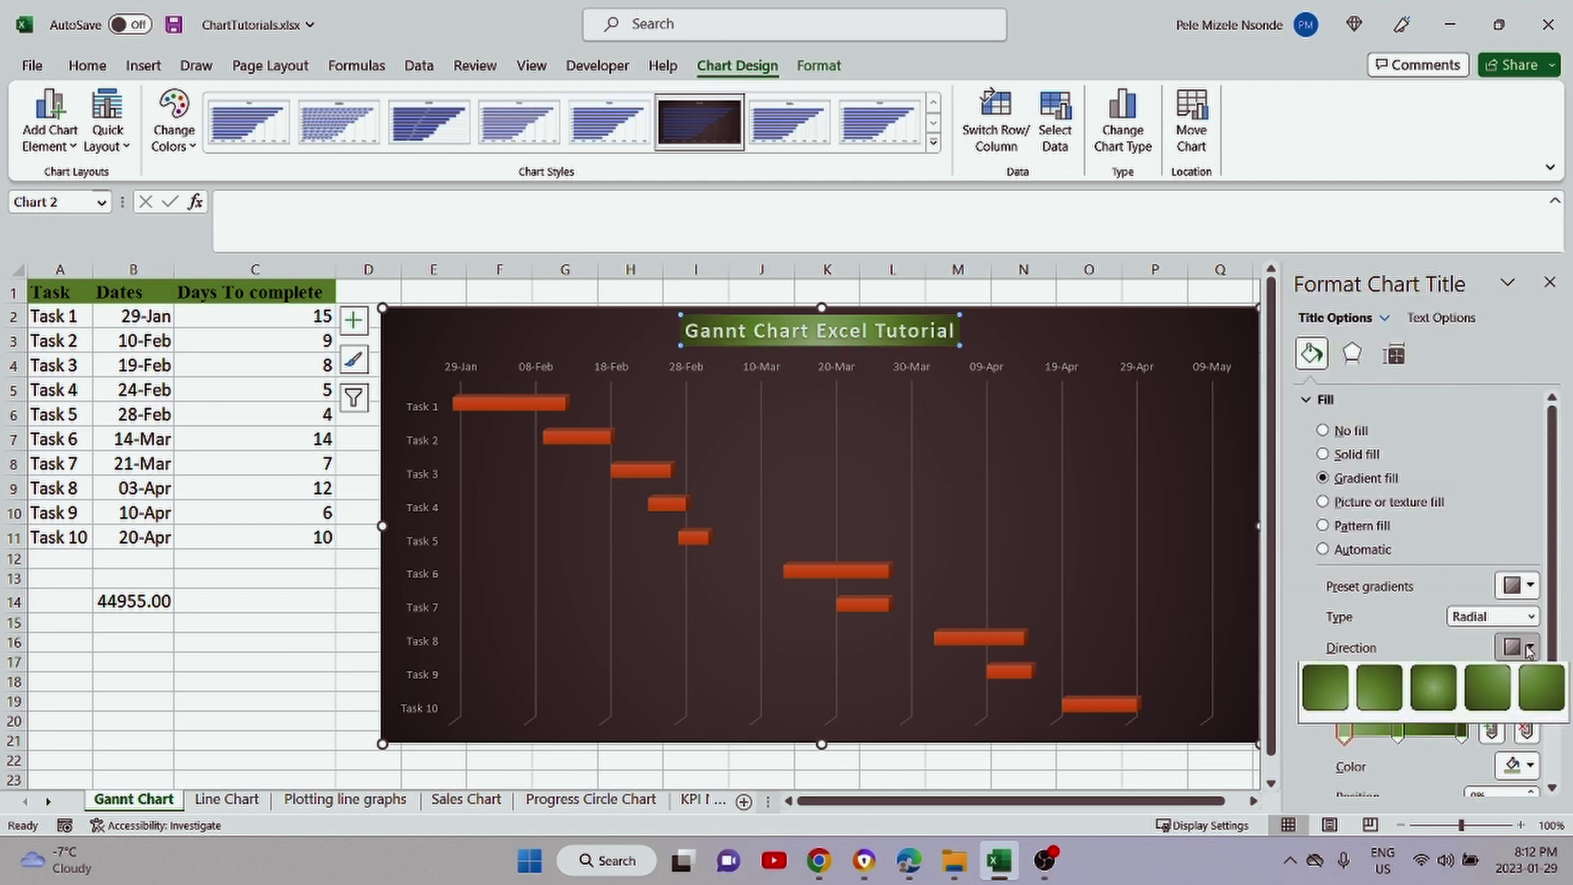
click(1443, 688)
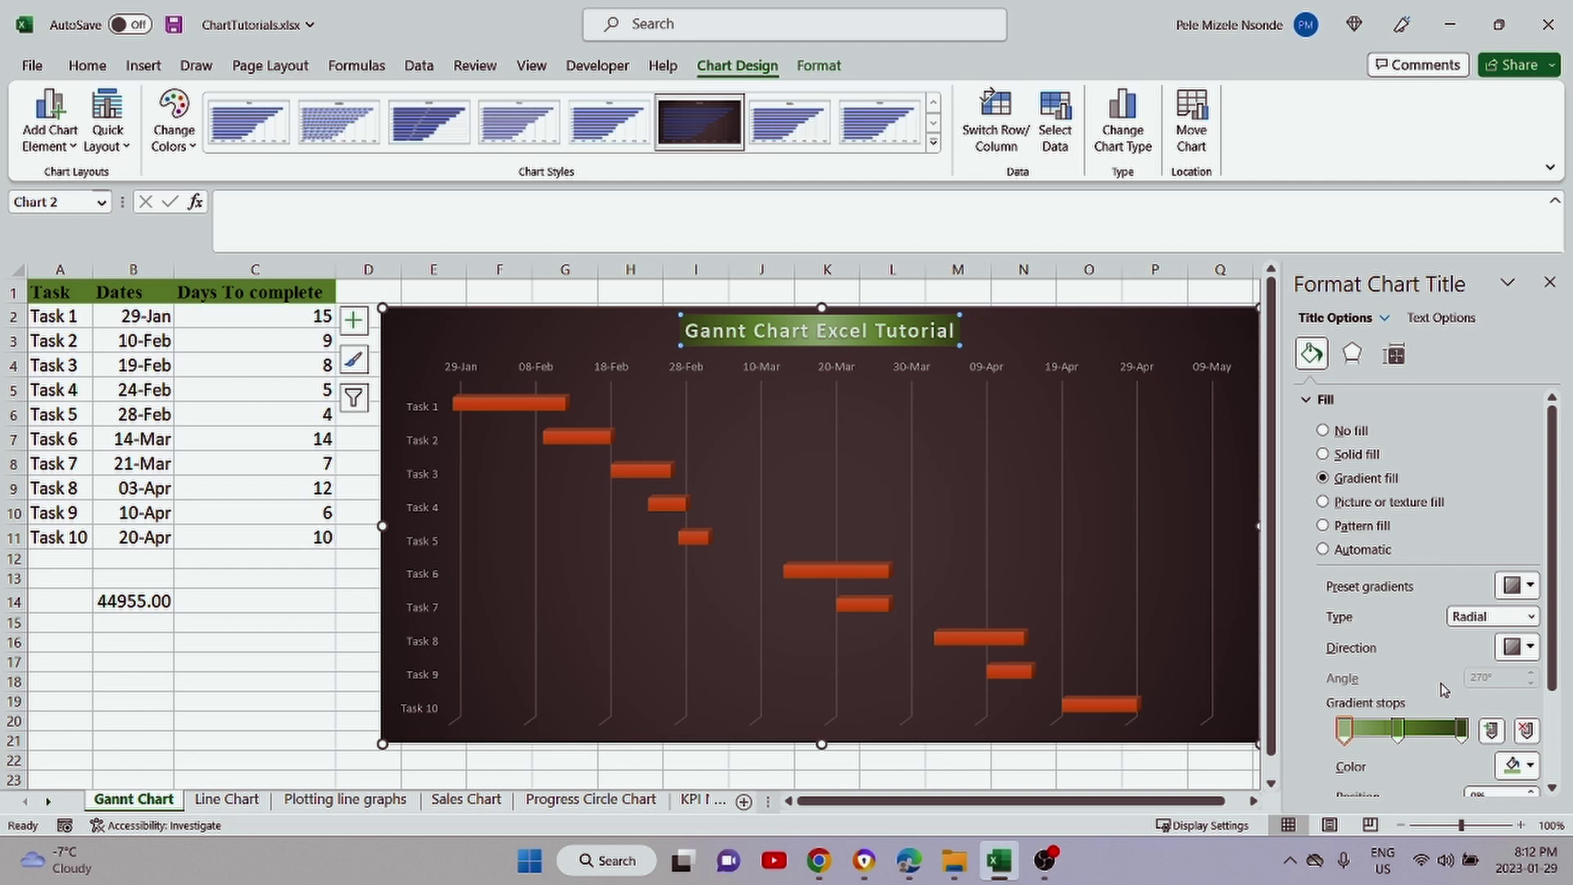
mouse_move(1399, 731)
mouse_down()
mouse_move(1443, 729)
mouse_move(1385, 728)
mouse_up()
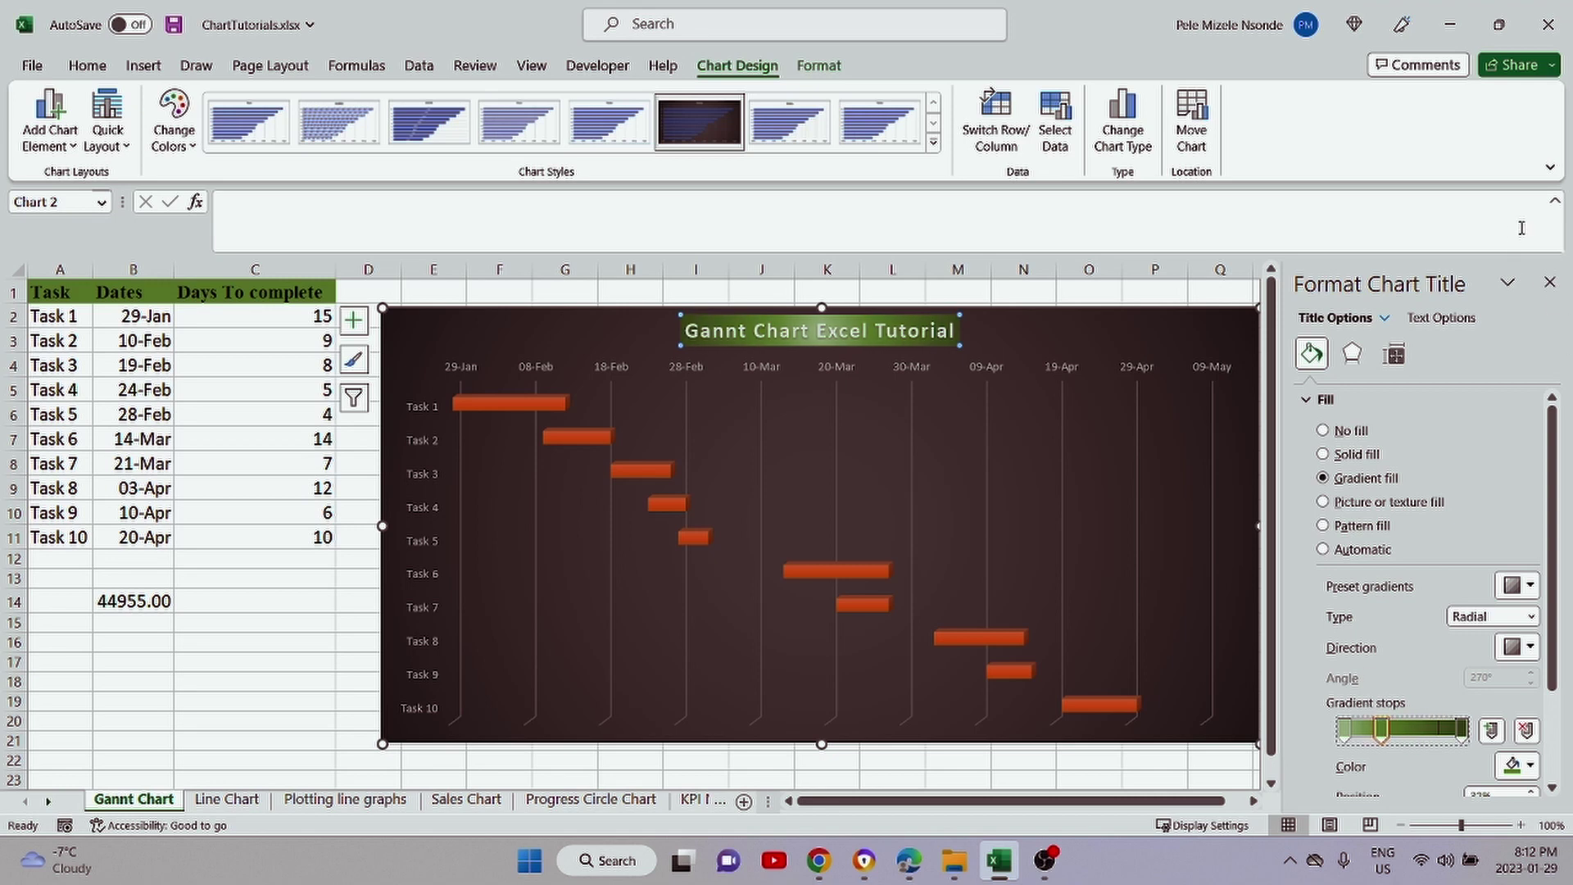
click(1549, 283)
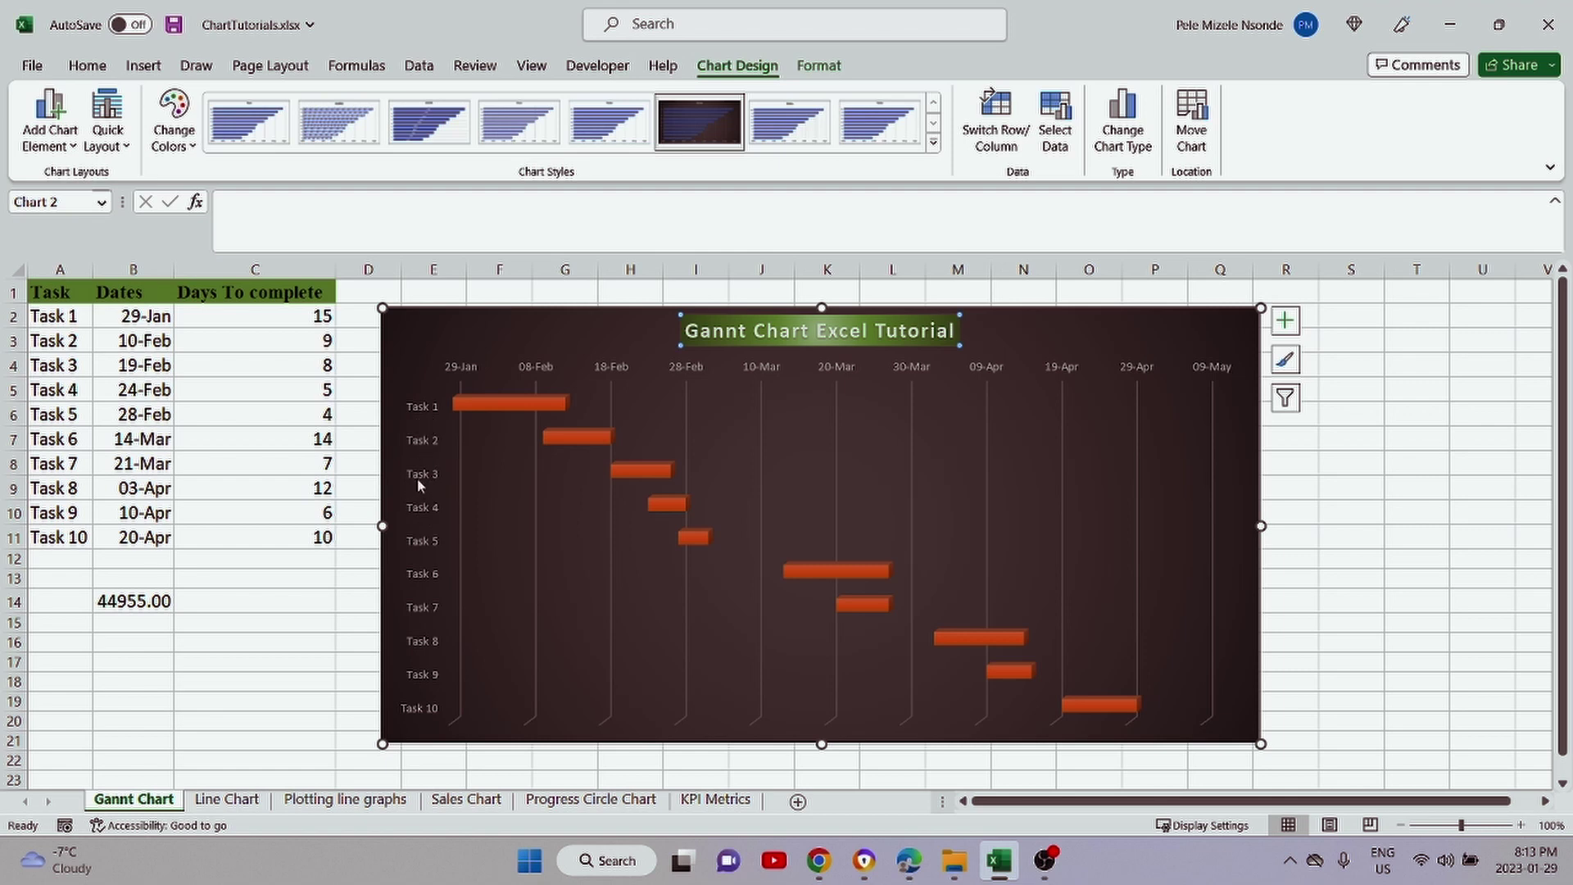
- Add a primary vertical axis title to the Gantt chart and set its text to "Task"
click(59, 146)
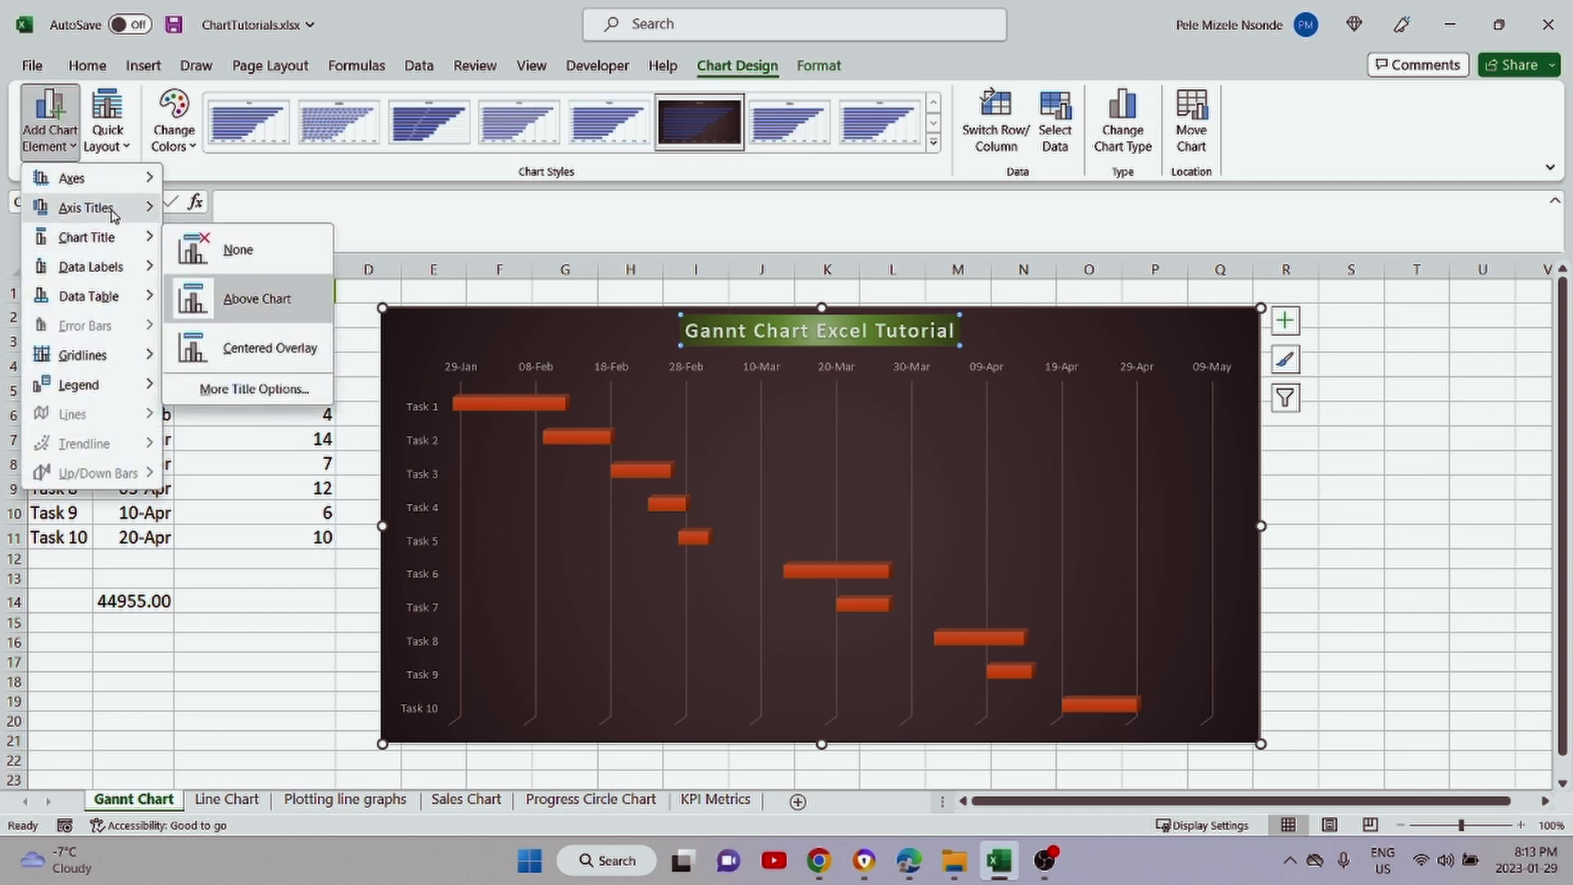
mouse_move(113, 211)
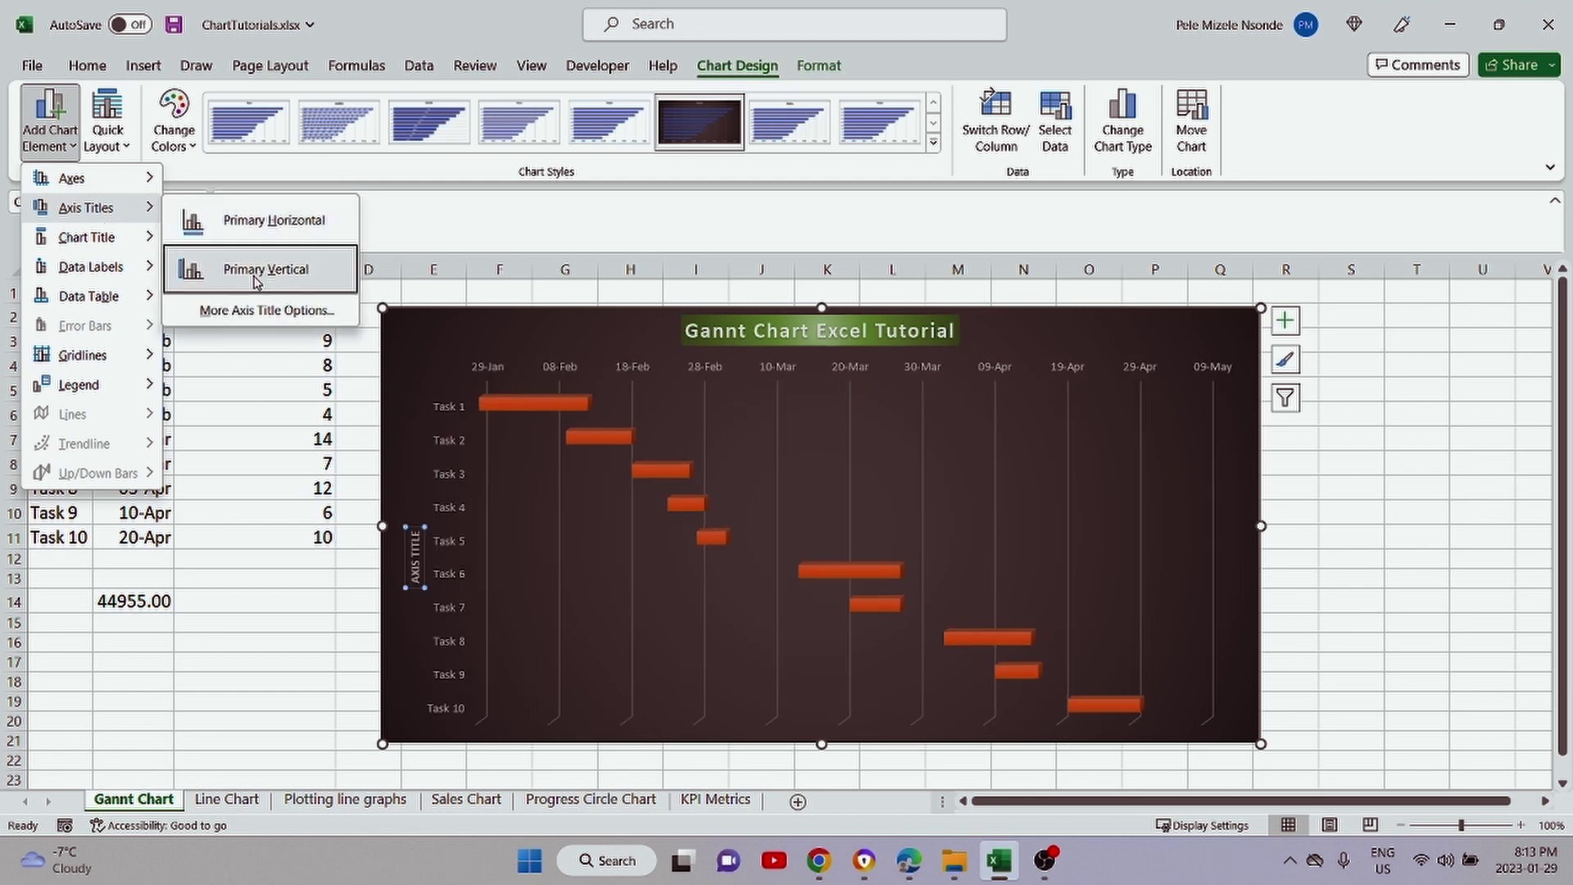
click(259, 281)
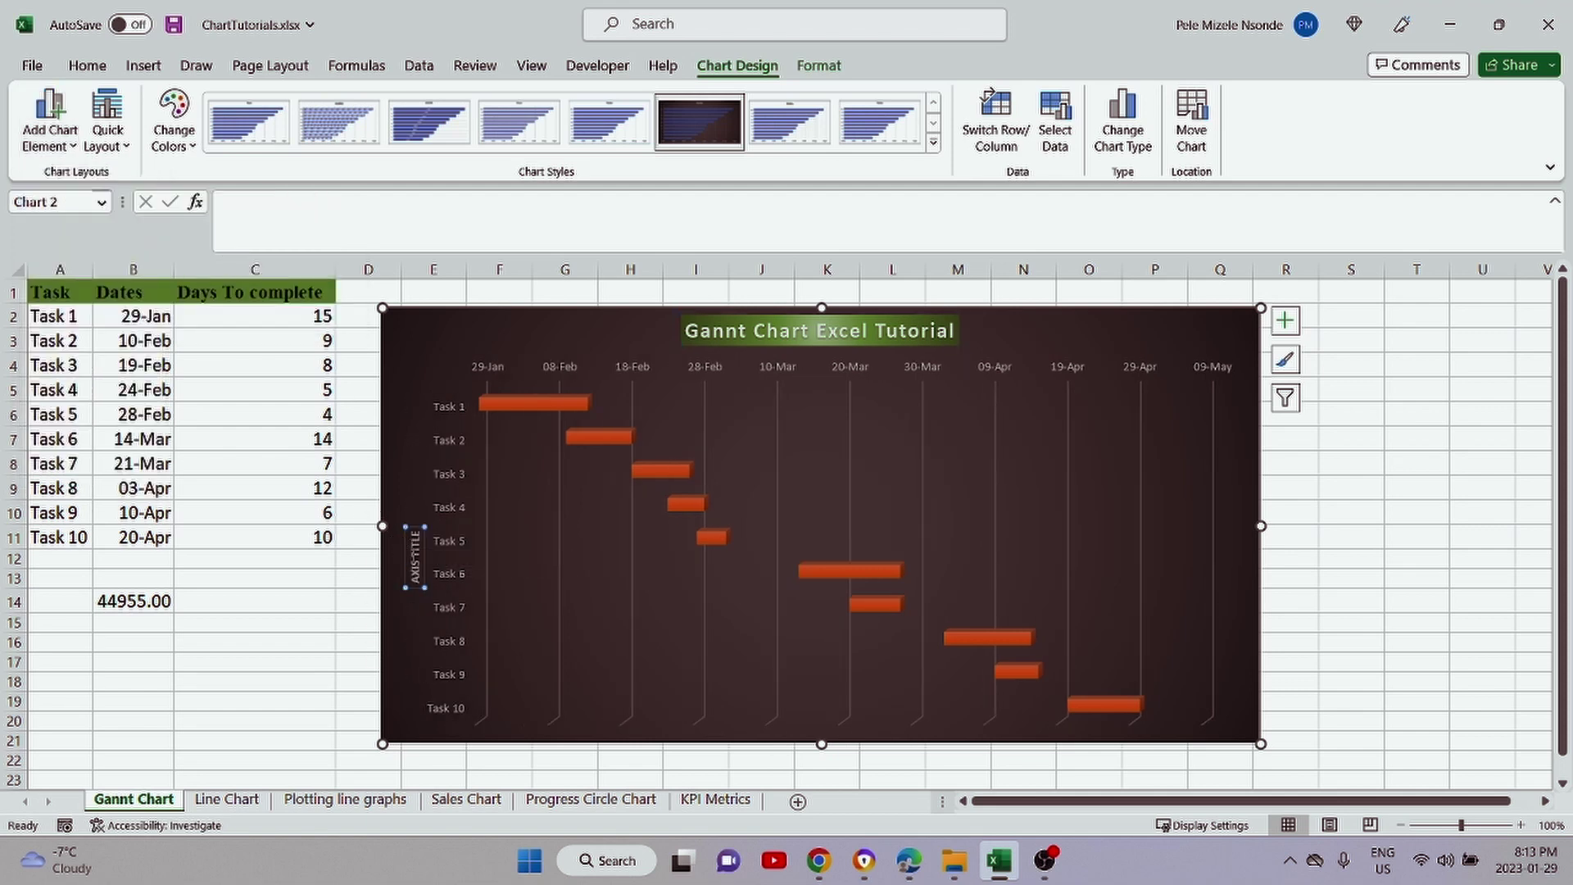
click(414, 553)
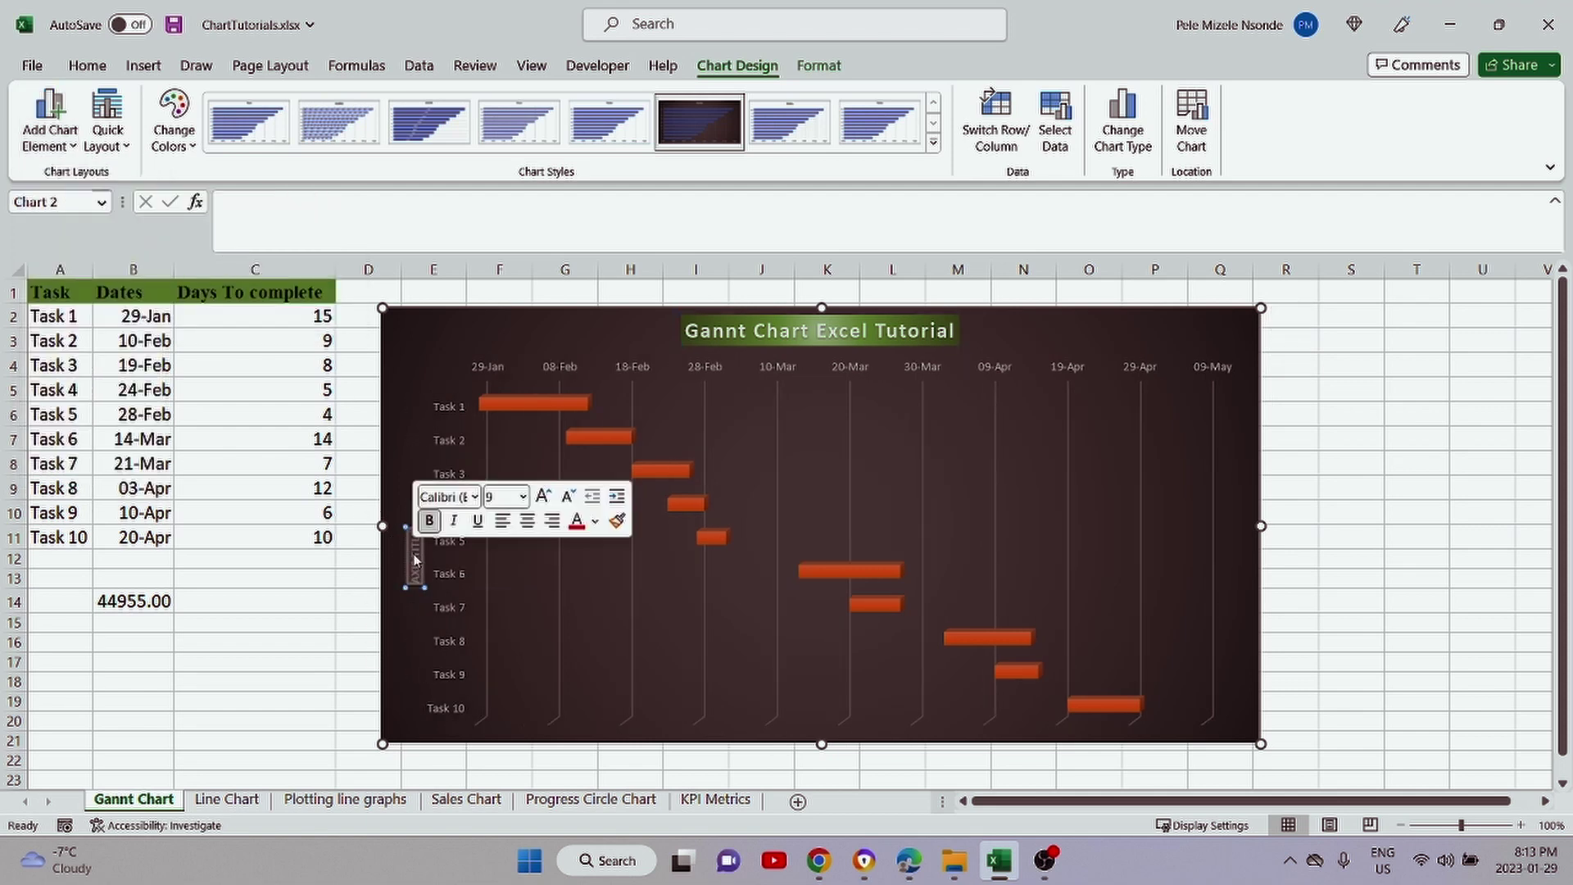
text(Task)
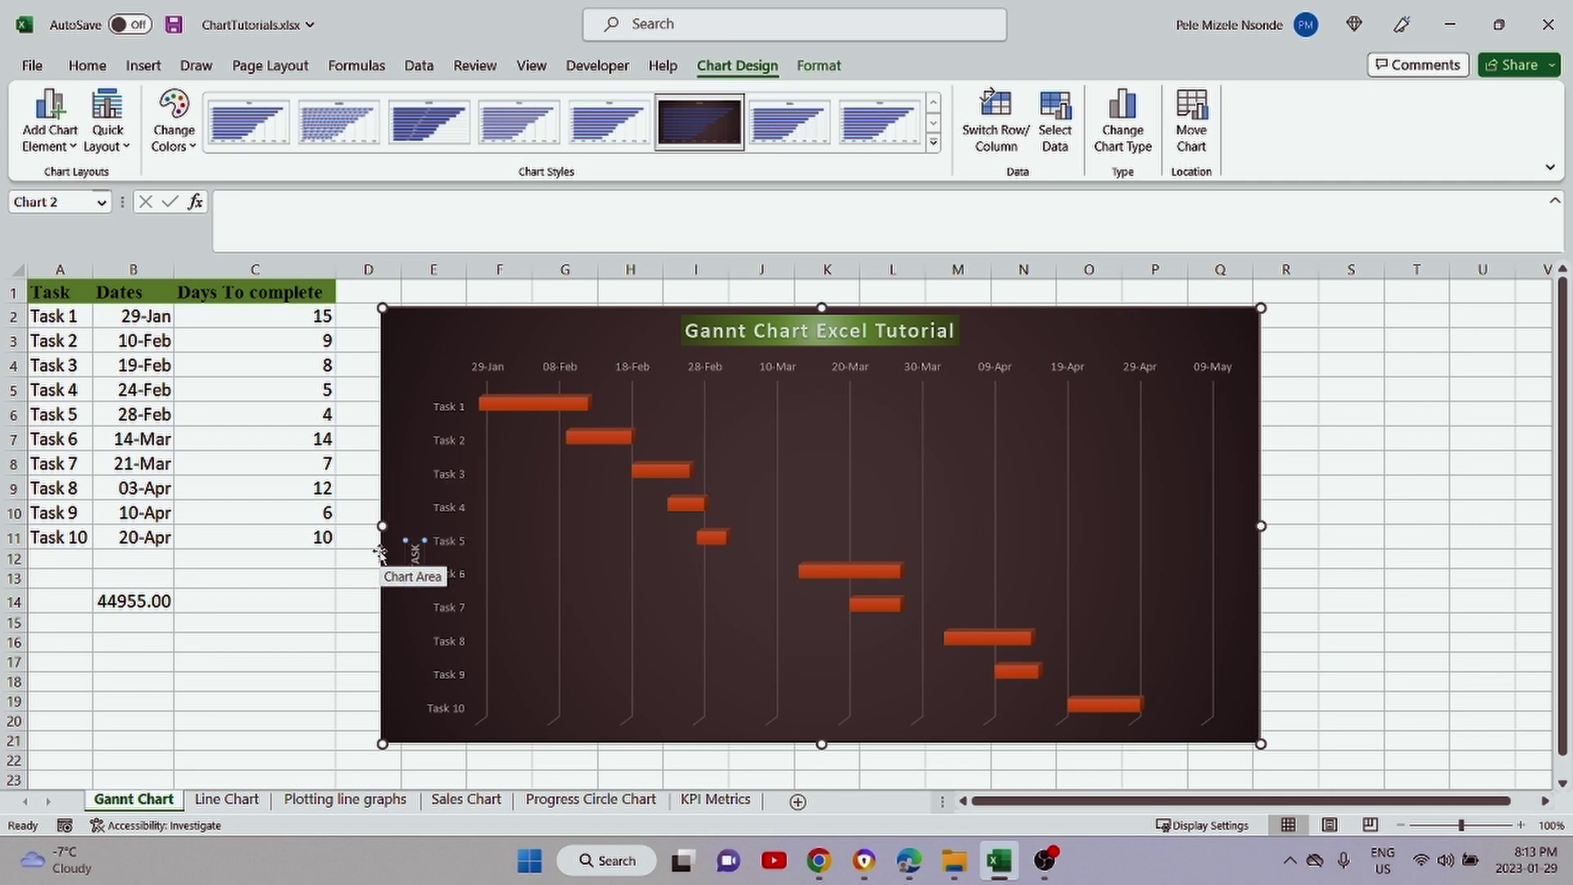
click(393, 686)
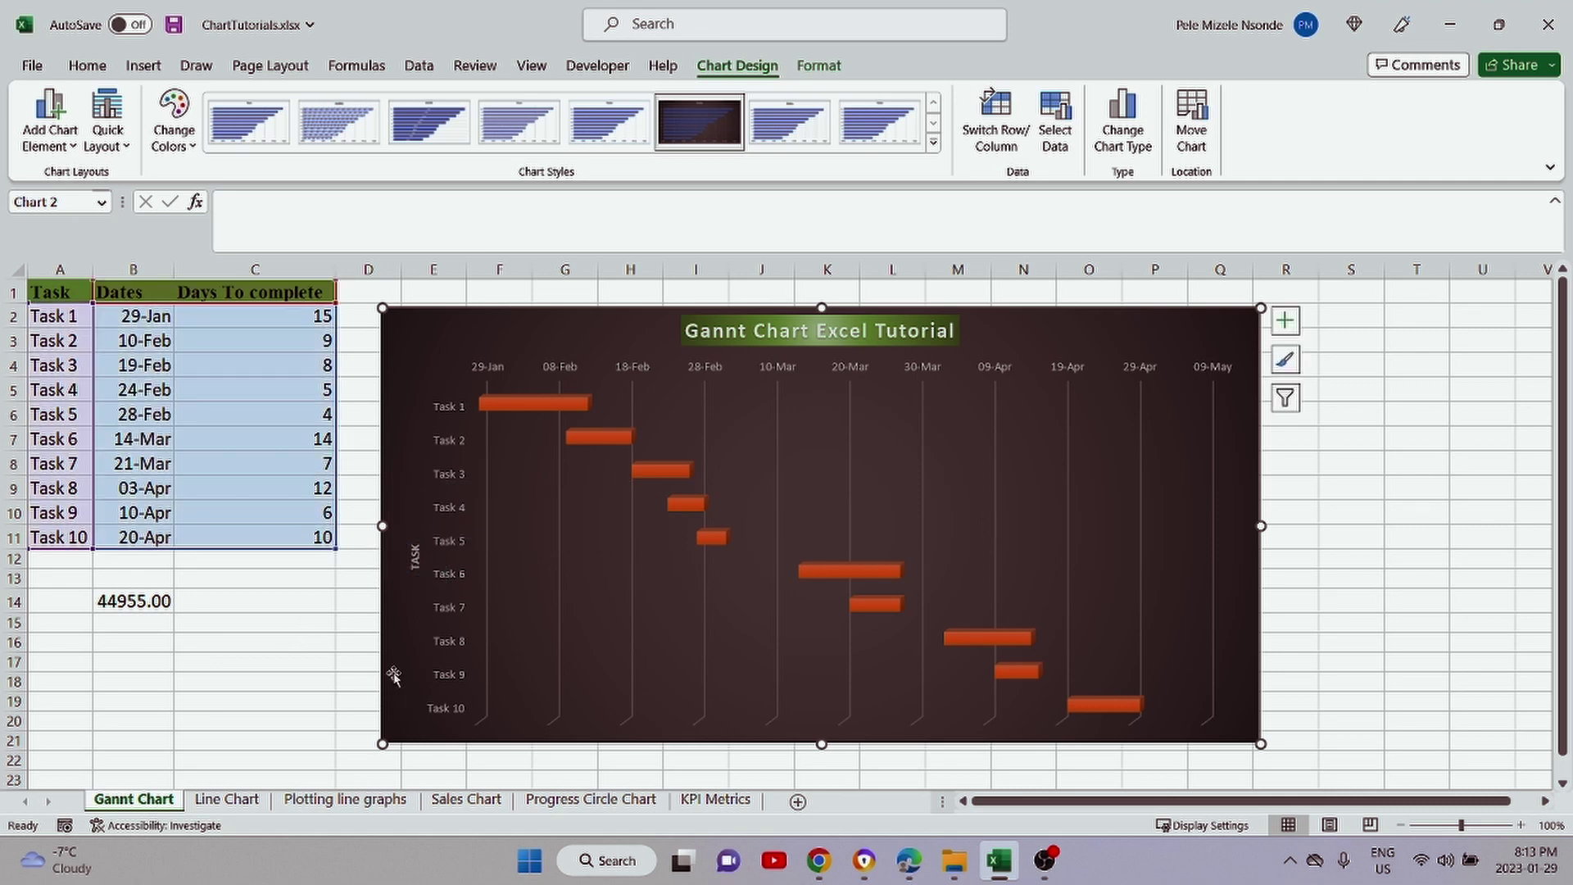
click(413, 557)
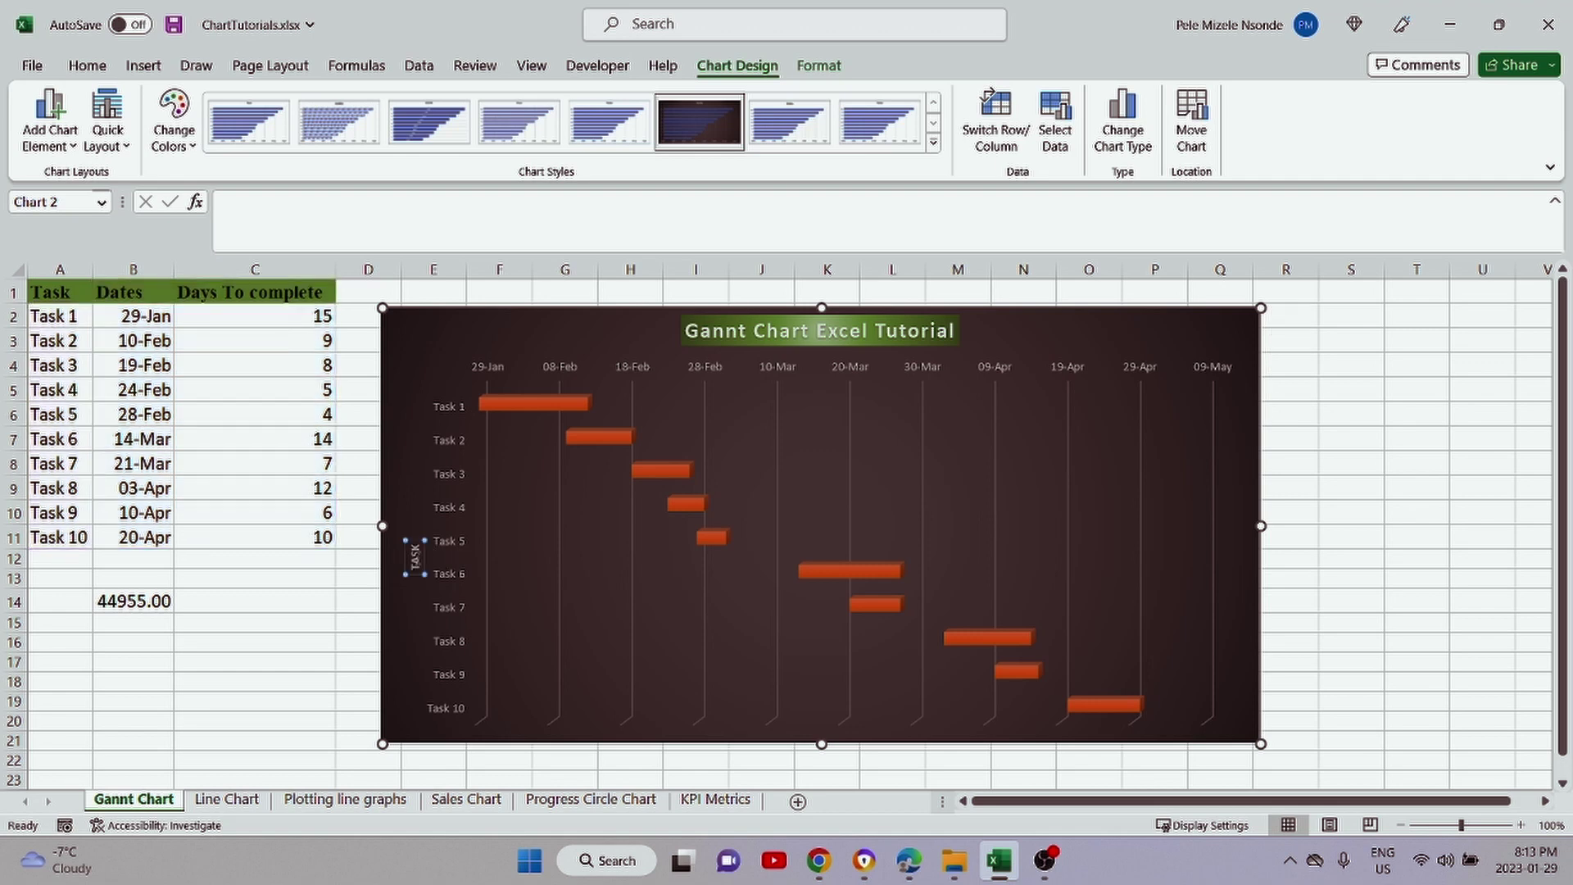
key(BackSpace)
key(BackSpace)
text(sk)
- Try a solid fill behind the vertical axis title, then give it a green radial gradient fill
right_click(415, 557)
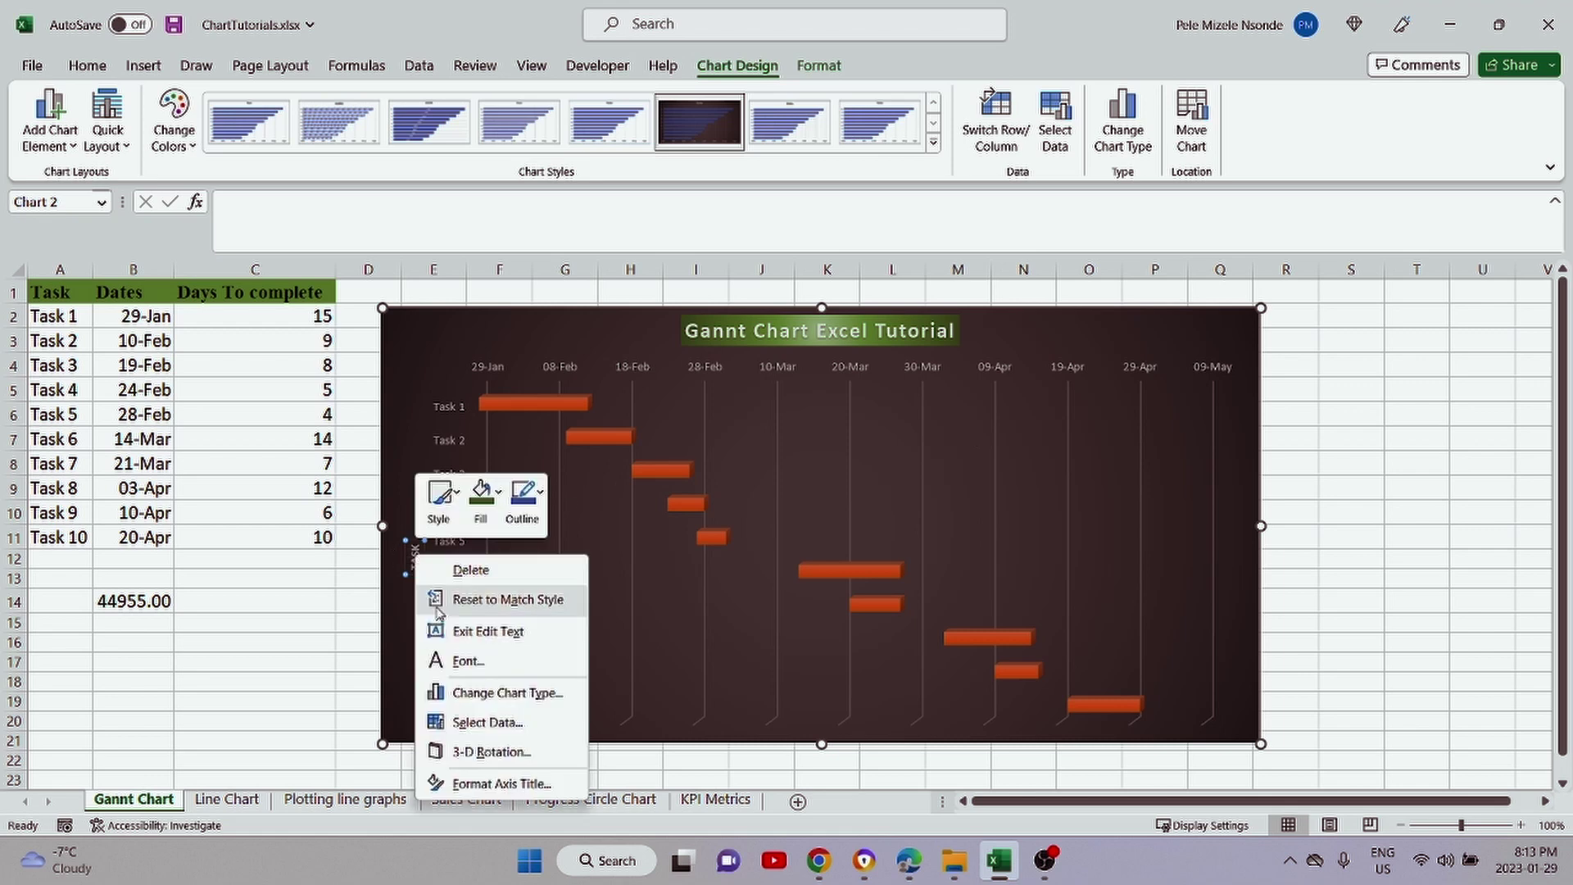
click(482, 785)
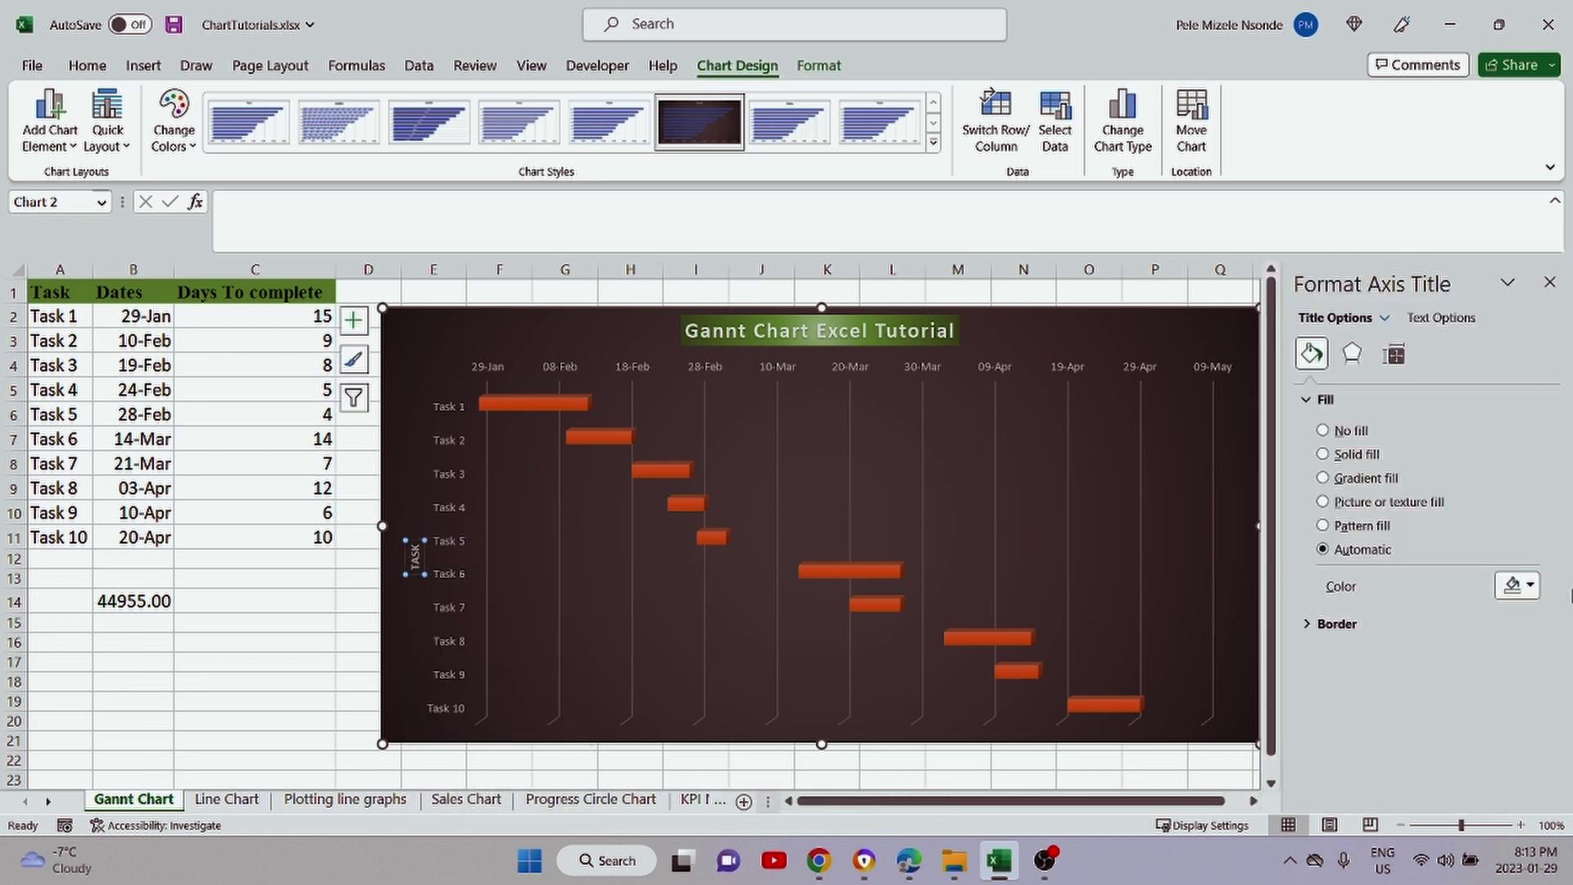
click(1344, 457)
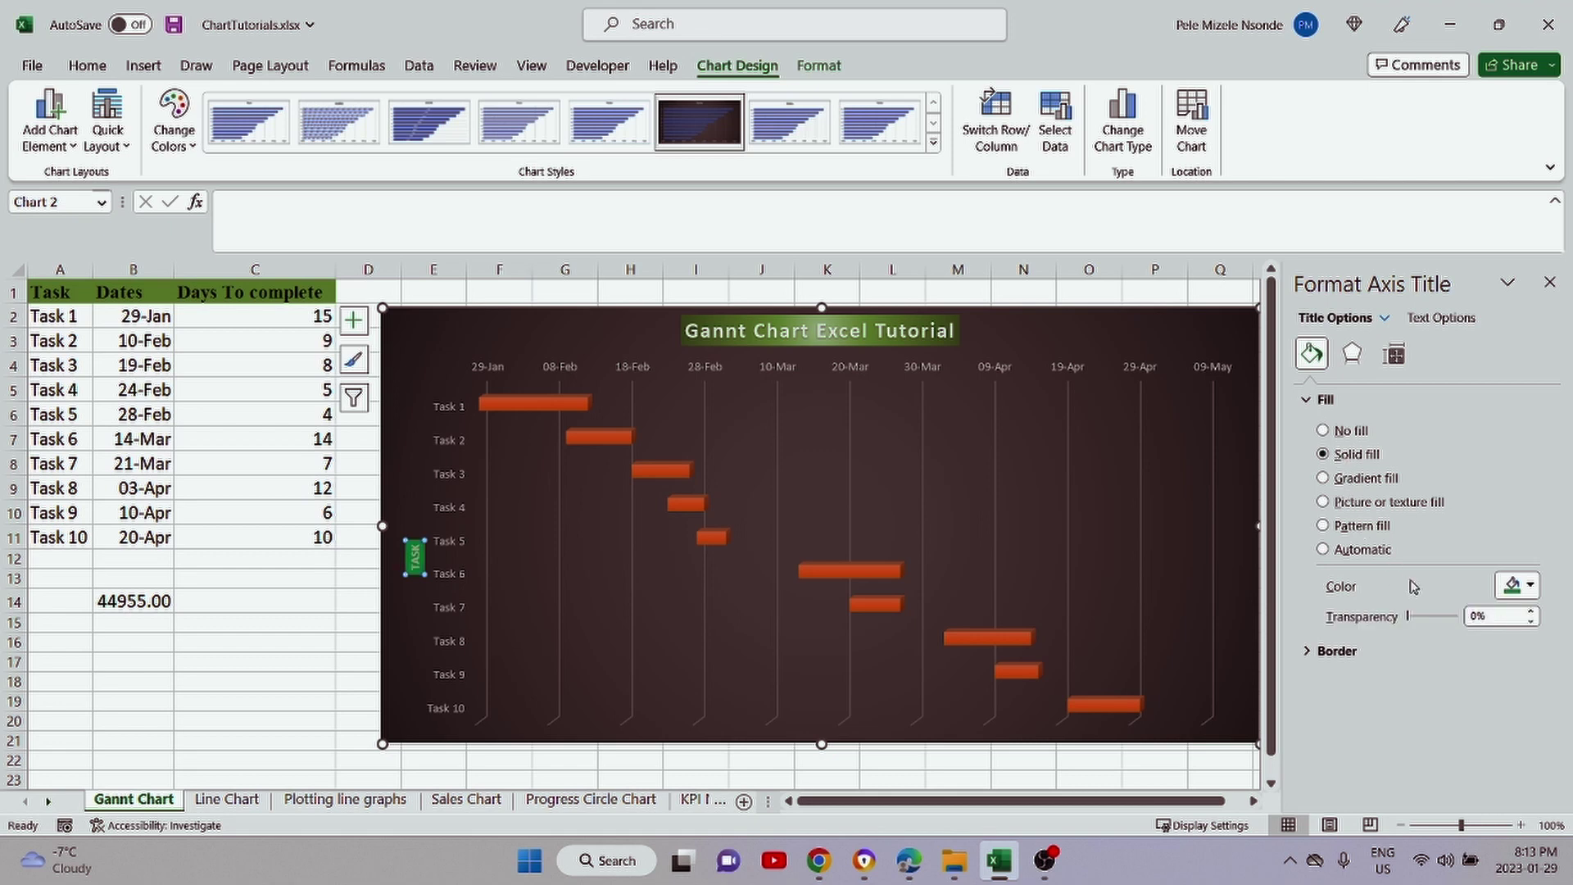
click(1517, 584)
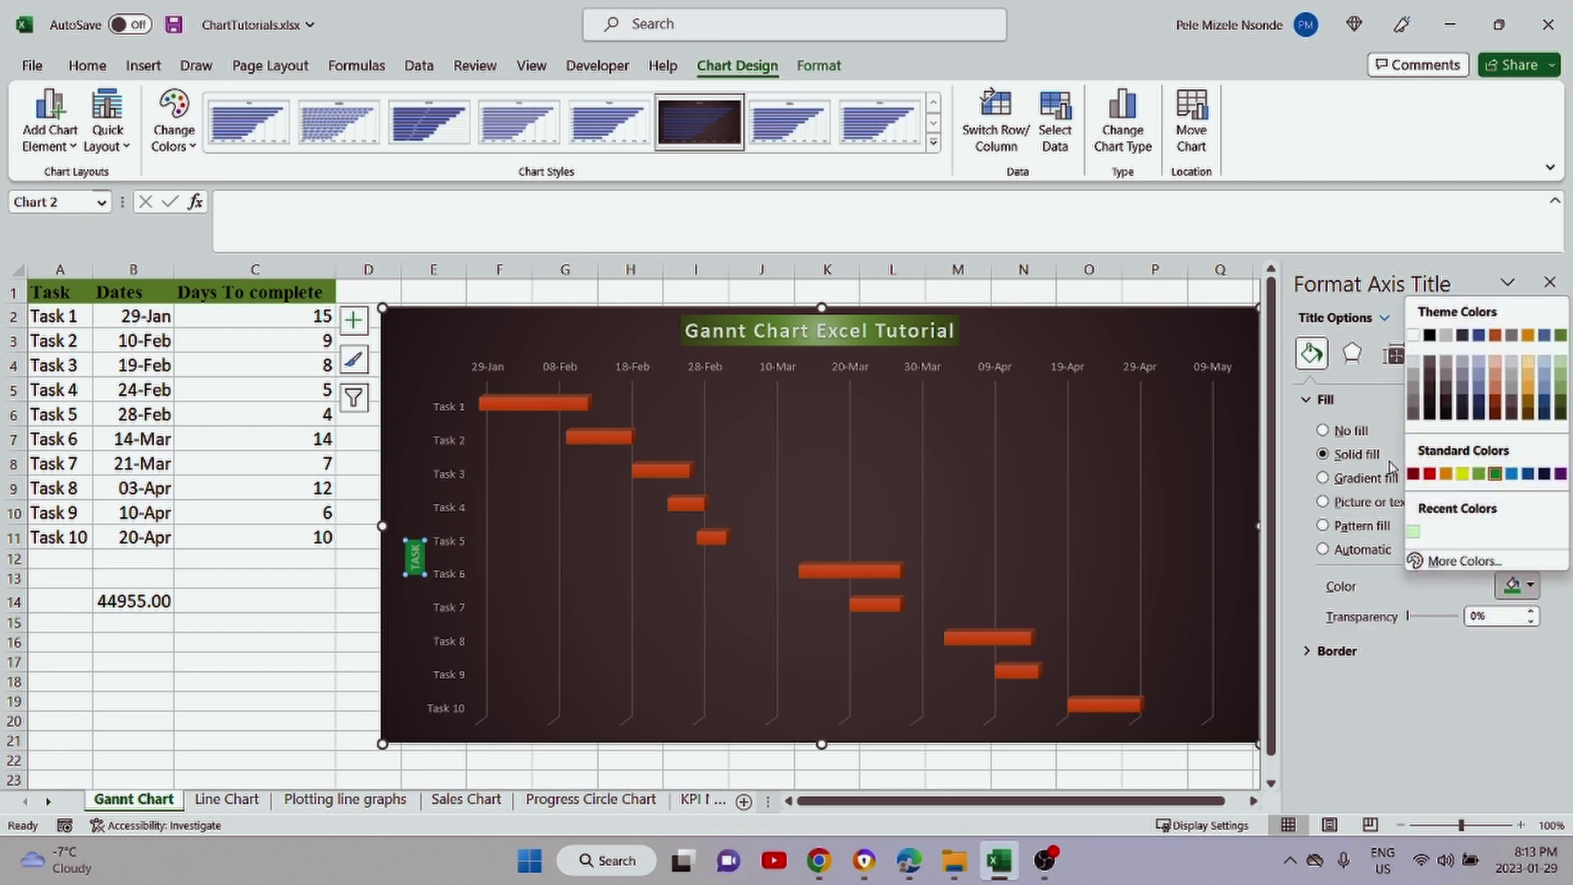
click(1347, 477)
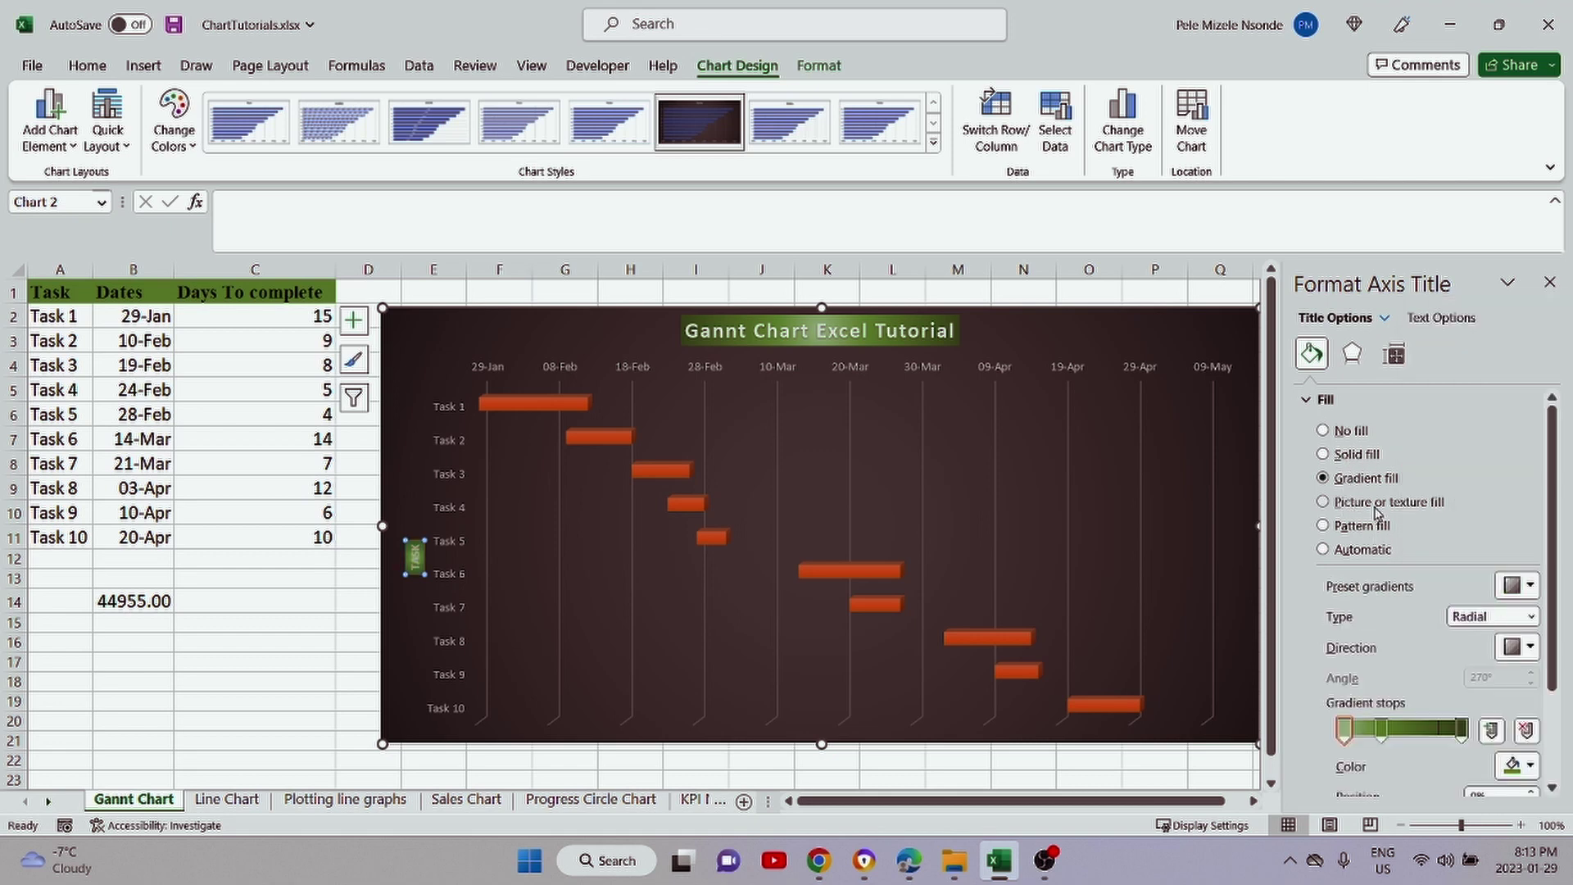
click(1343, 501)
click(1550, 282)
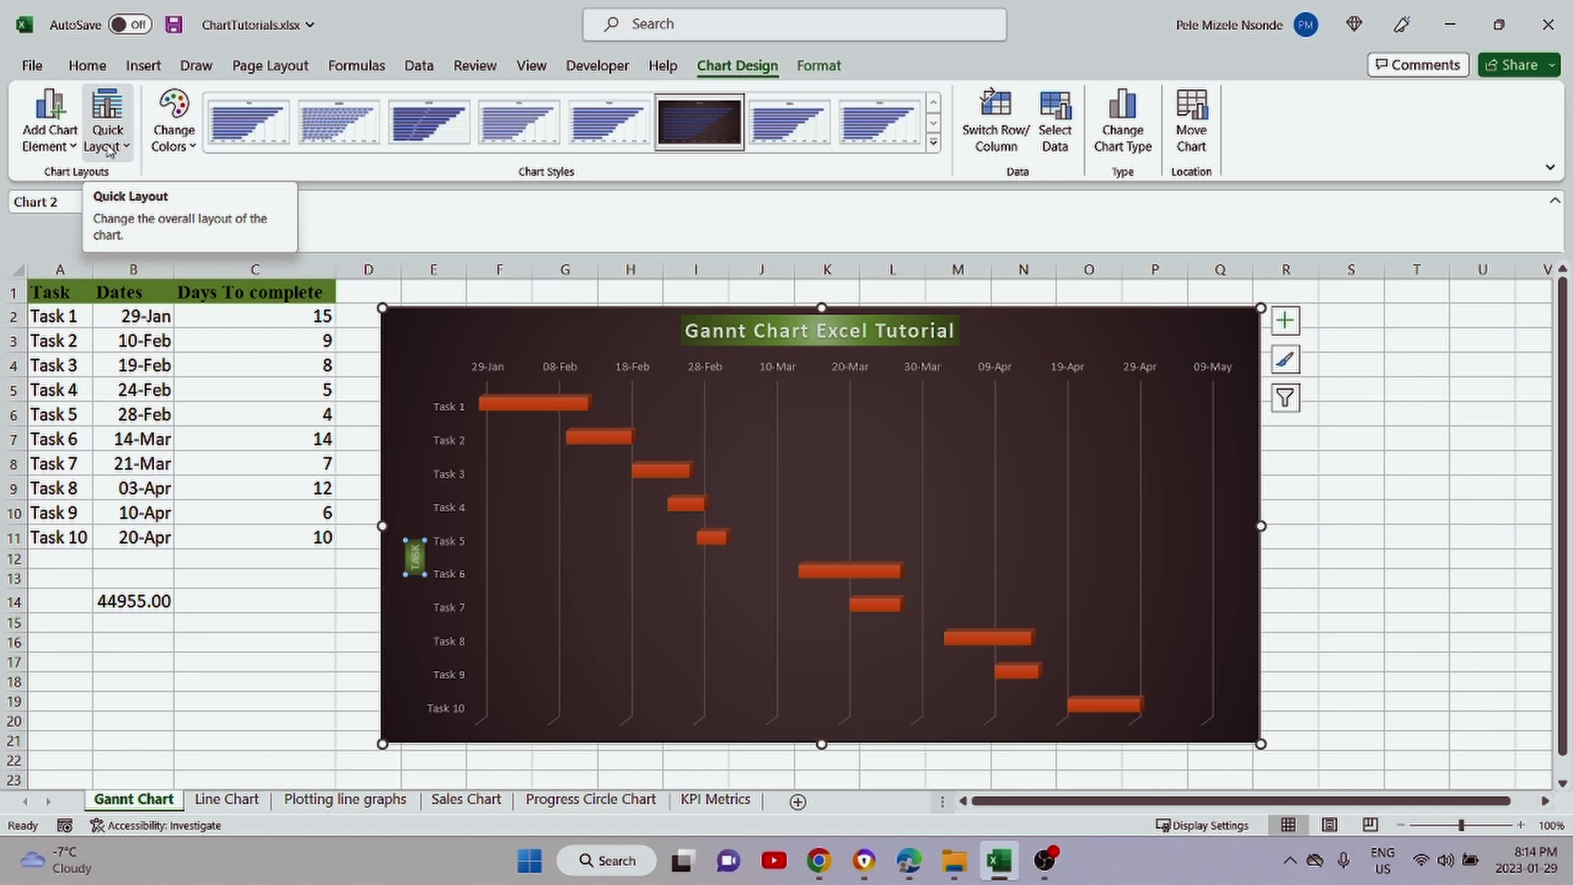
- Apply the quick layout that places the legend below the bars and keeps the date gridlines, and enlarge the chart slightly to column R, row 22
click(472, 320)
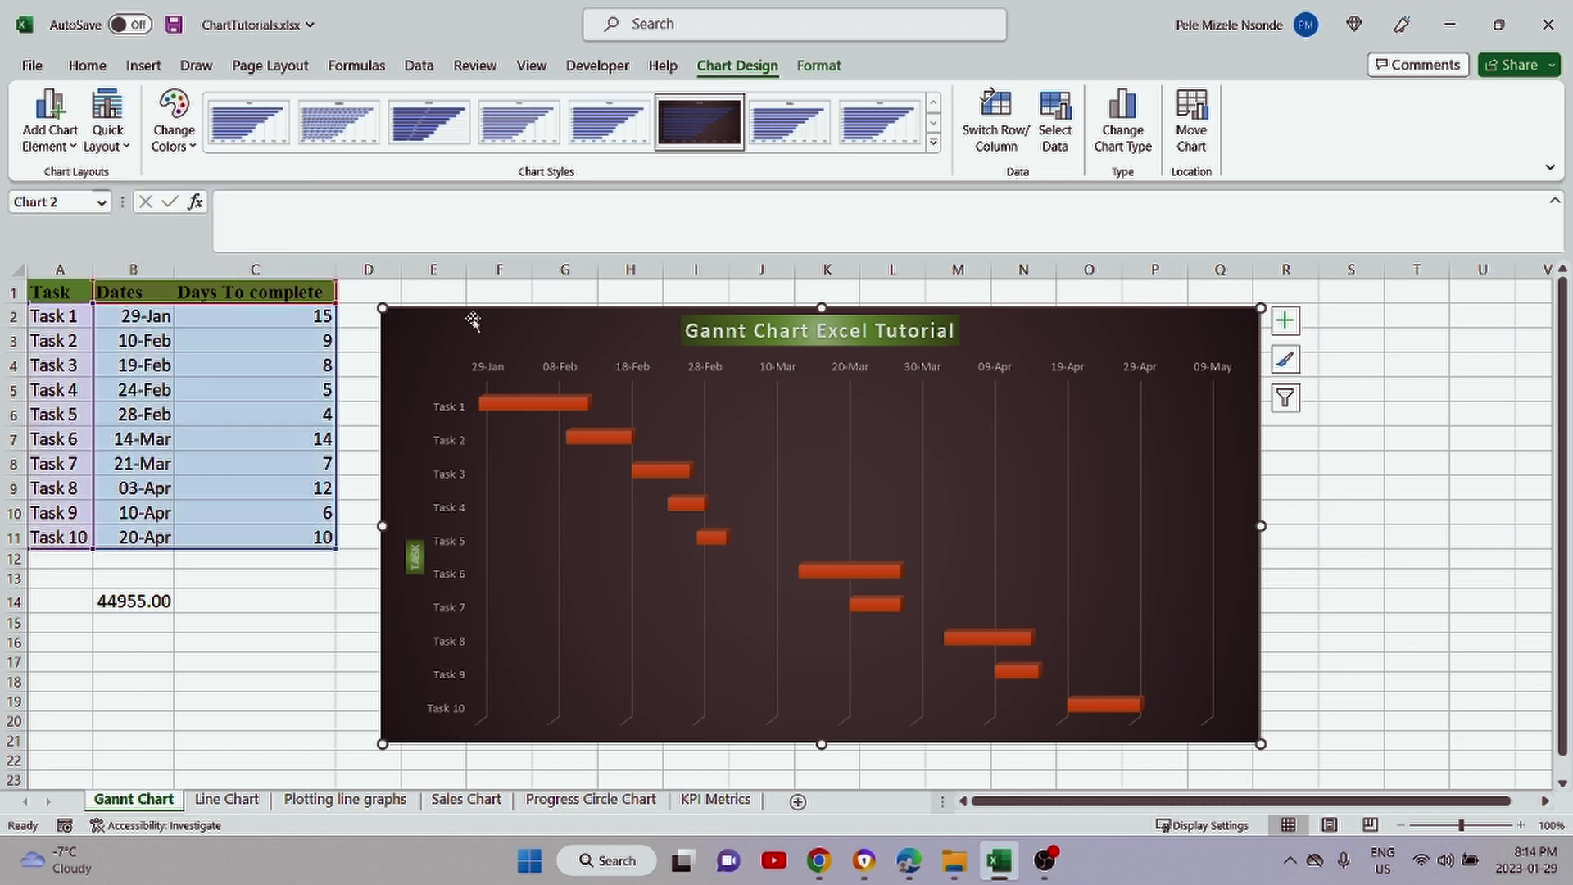
click(107, 123)
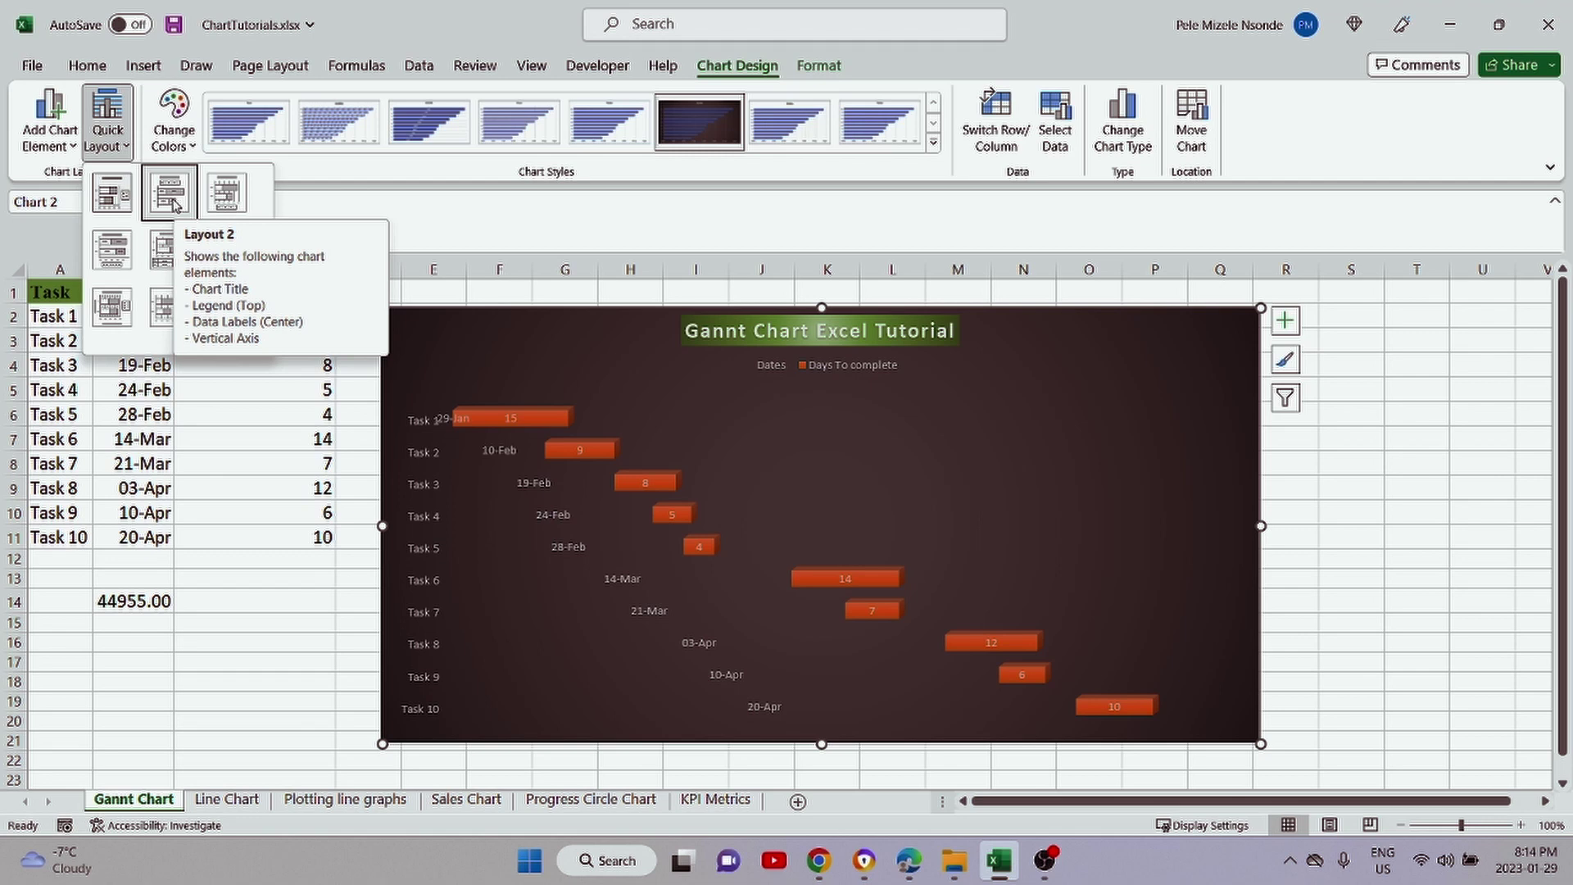
click(232, 205)
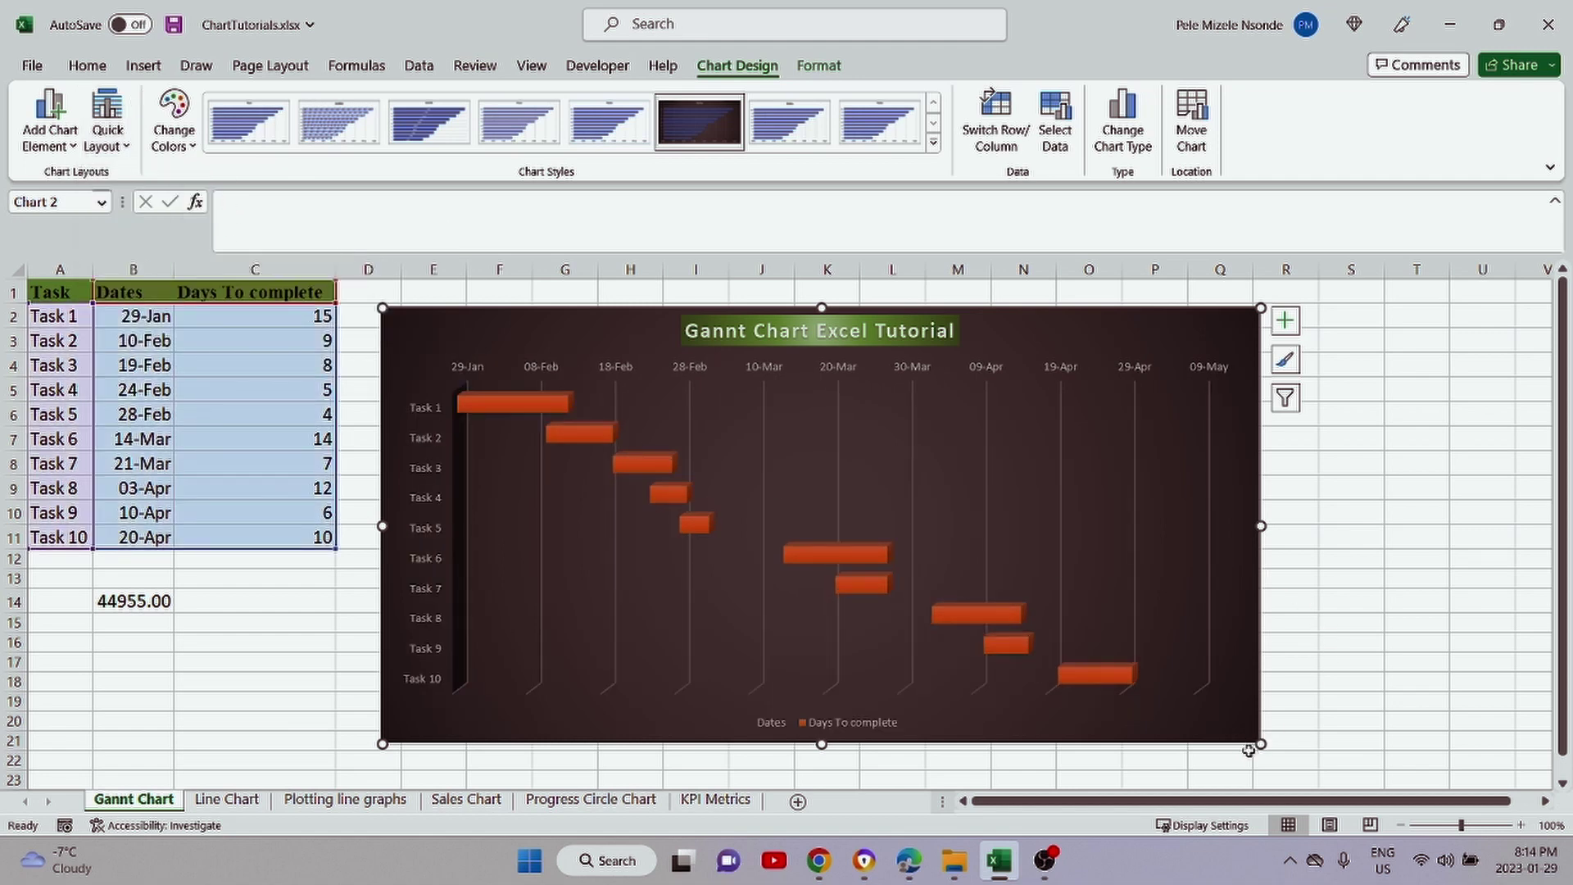
drag(1259, 744, 1321, 756)
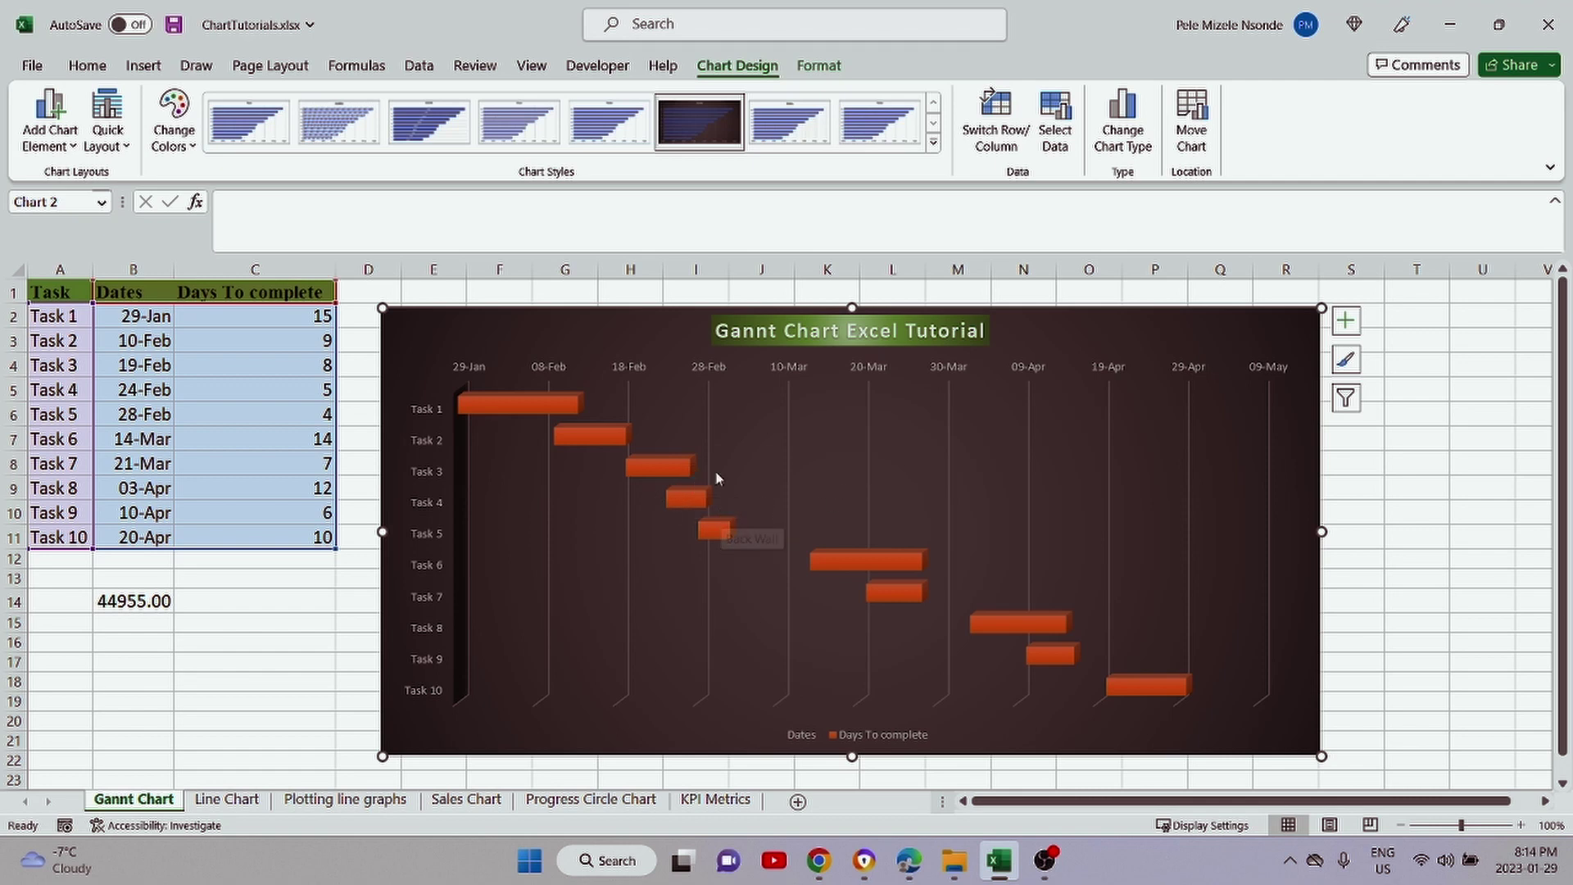
click(1409, 434)
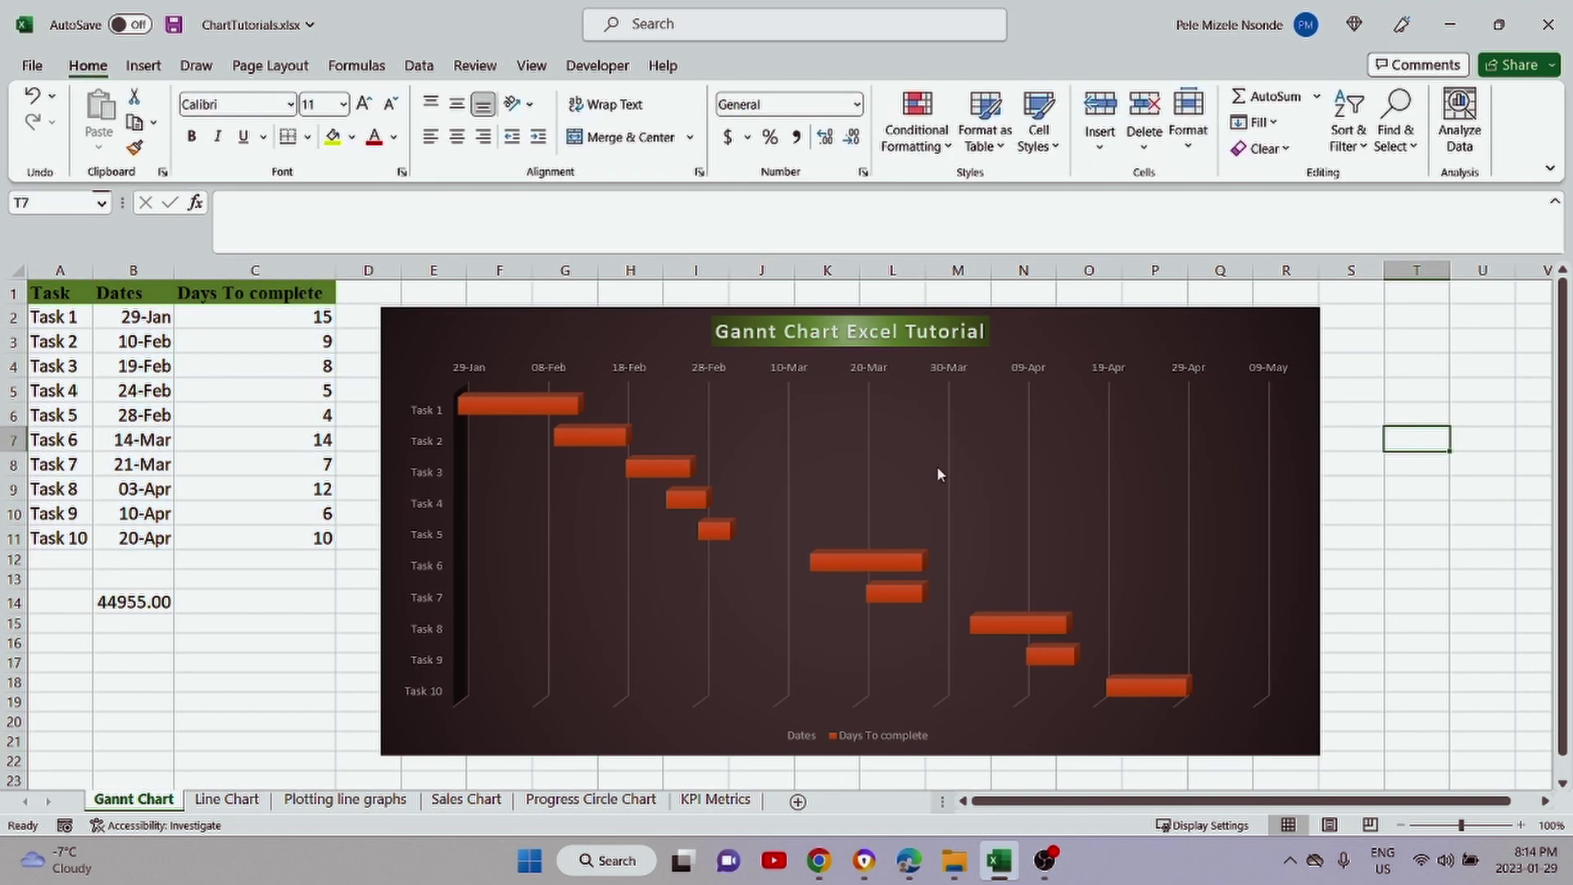